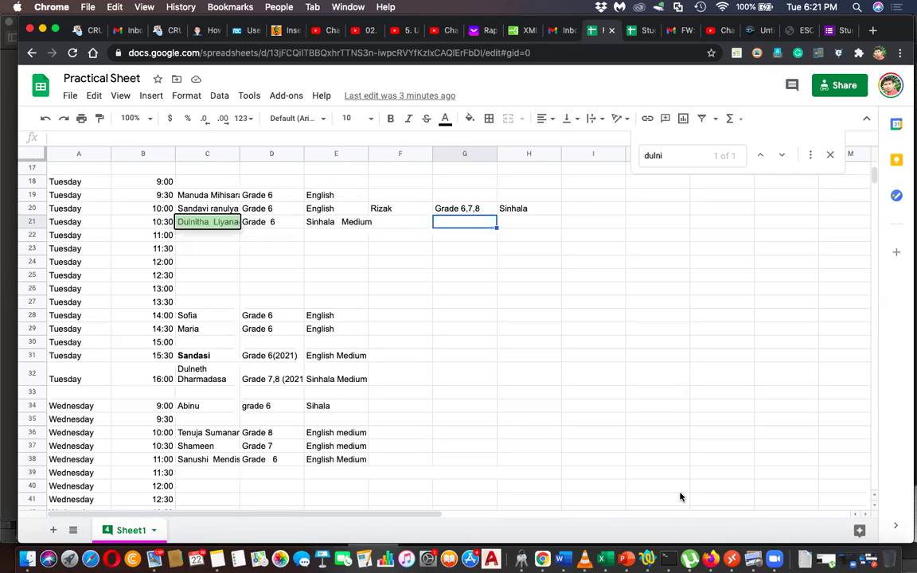
Switch to the grade 8 reading book PDF in Preview and examine the chapter list on page 9.
left_click(754, 559)
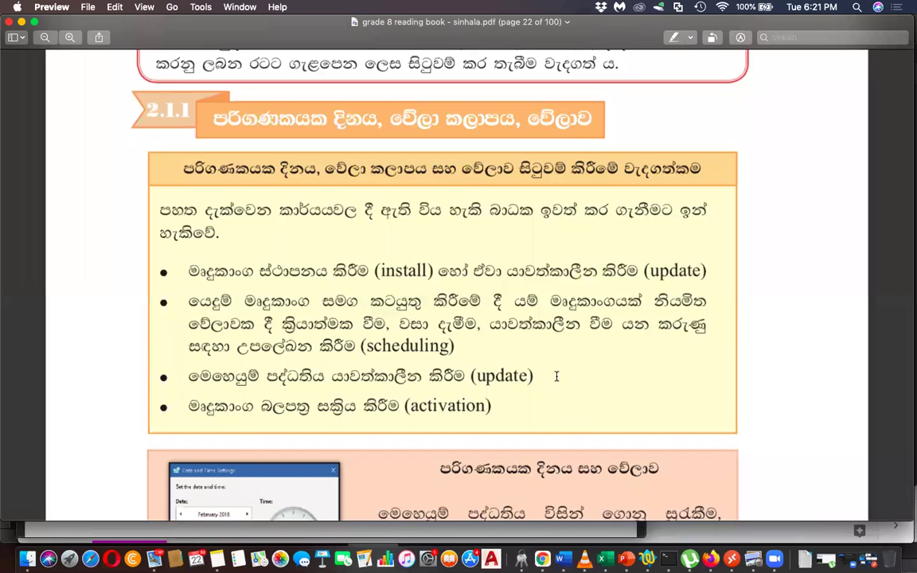
scroll(550, 278, "up", 20)
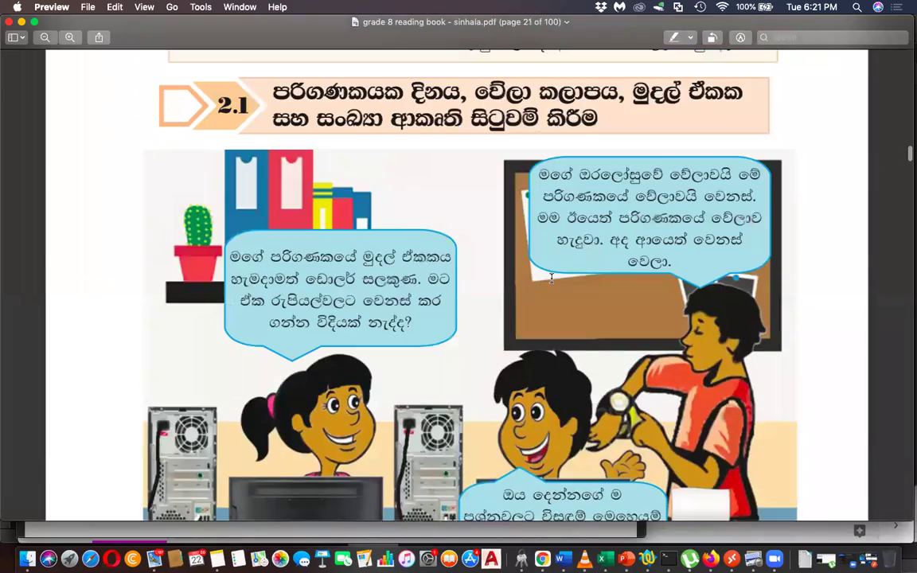
scroll(551, 278, "up", 20)
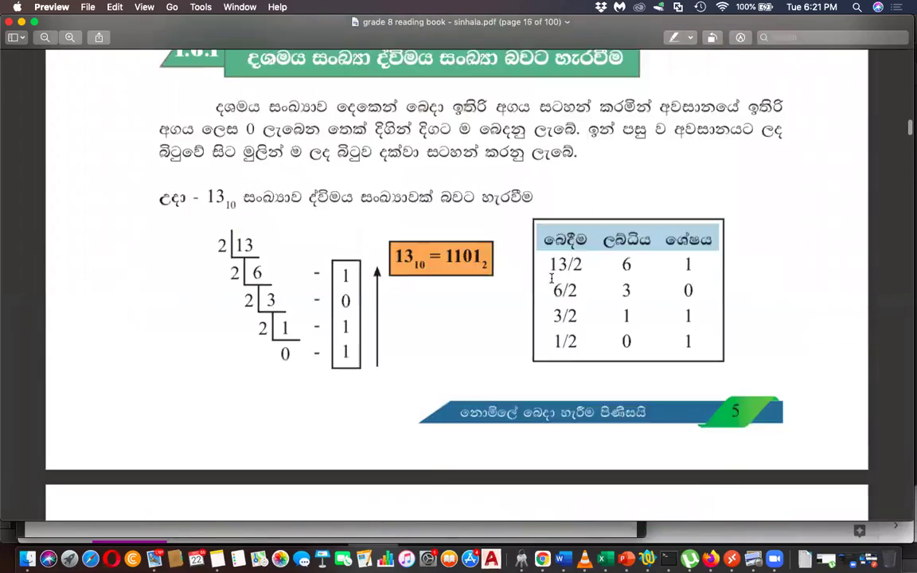
scroll(551, 278, "up", 15)
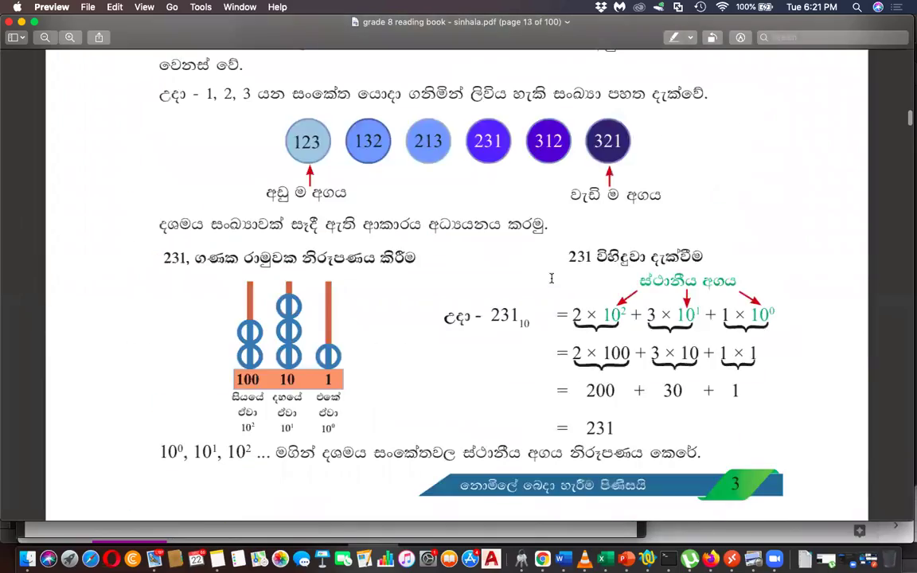
scroll(551, 277, "up", 20)
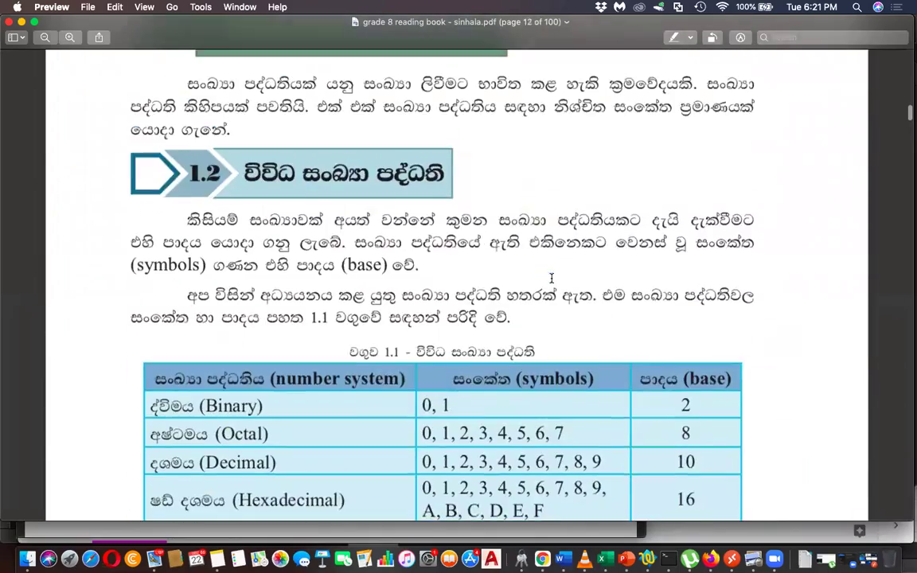
scroll(551, 278, "up", 20)
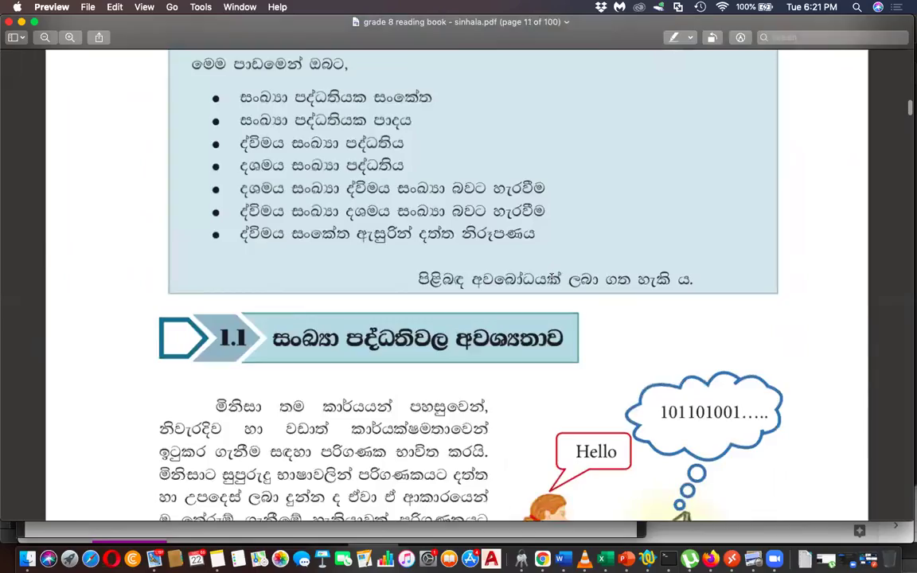
scroll(550, 277, "up", 20)
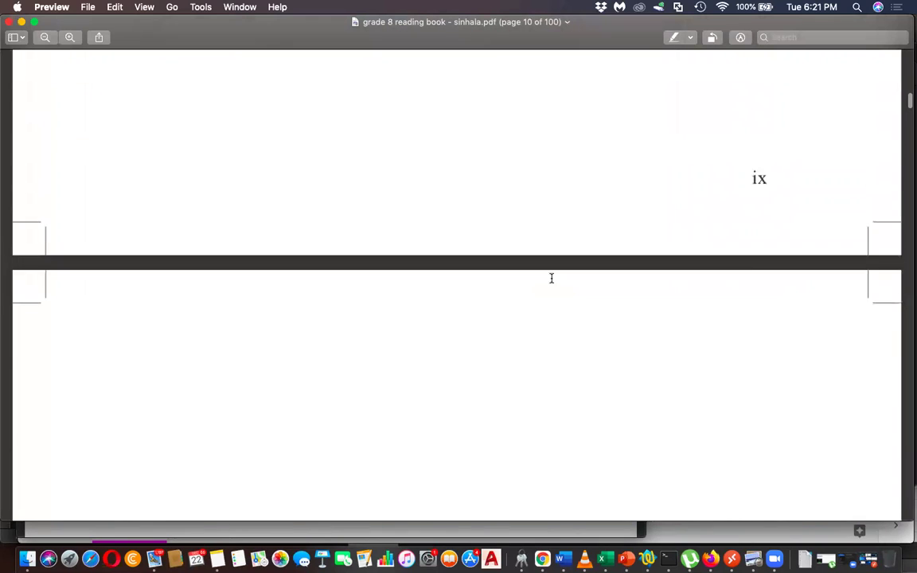
scroll(551, 278, "up", 5)
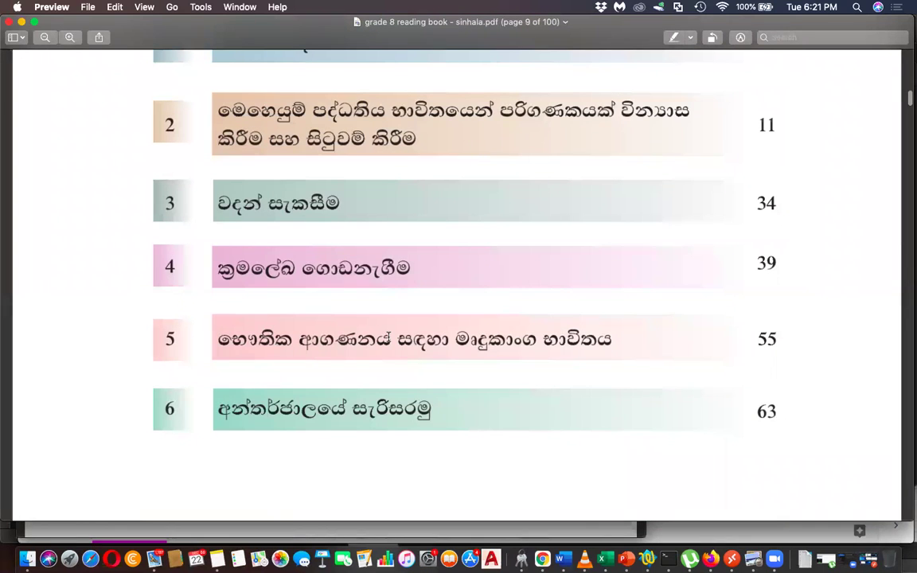
scroll(388, 337, "up", 1)
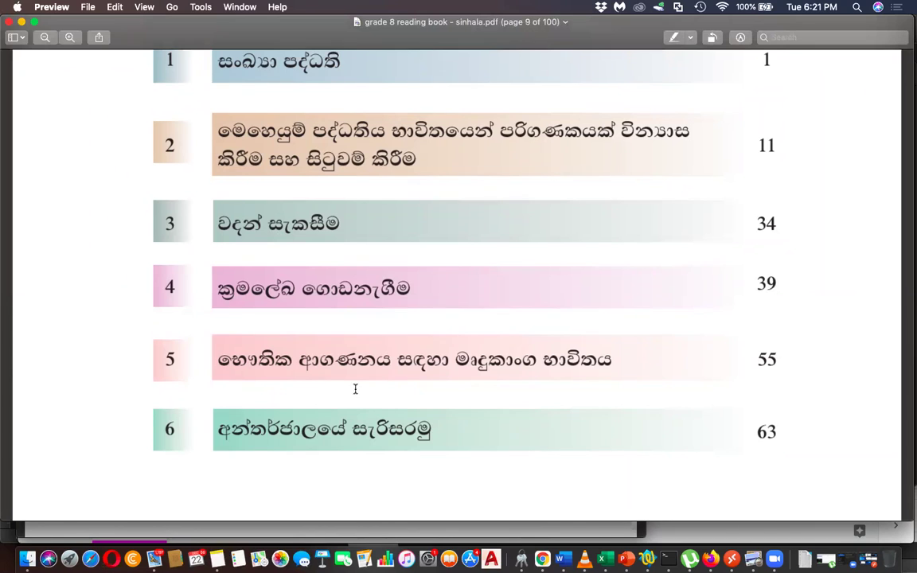
scroll(433, 228, "up", 3)
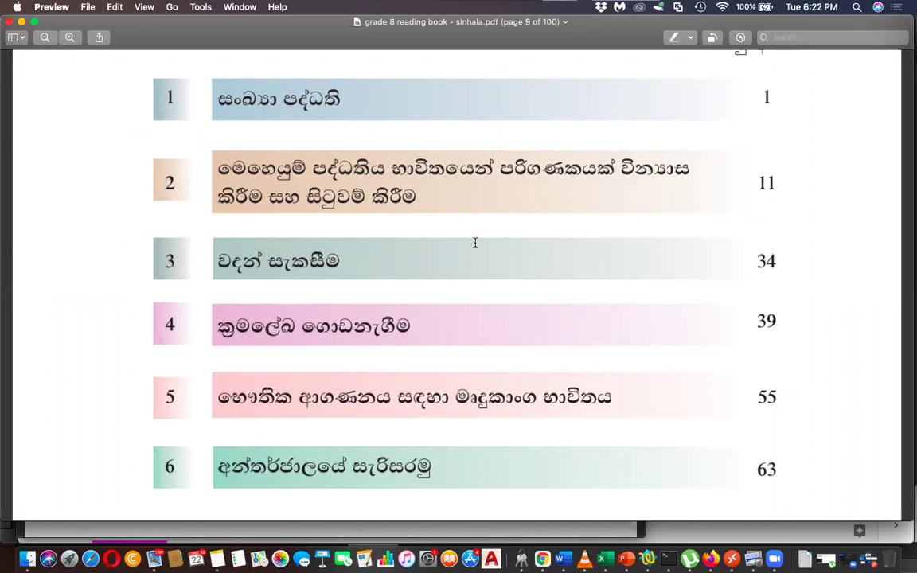
scroll(474, 242, "down", 8)
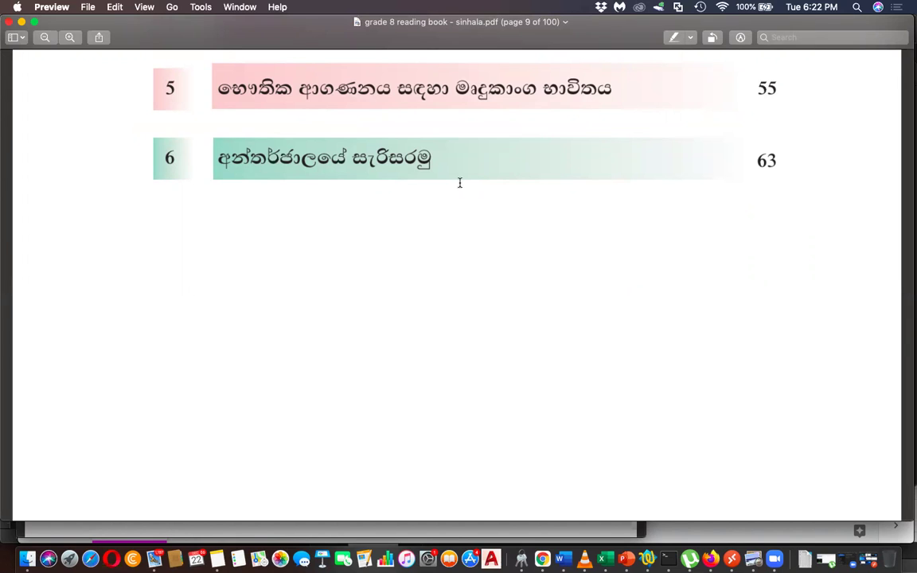
scroll(459, 183, "down", 2)
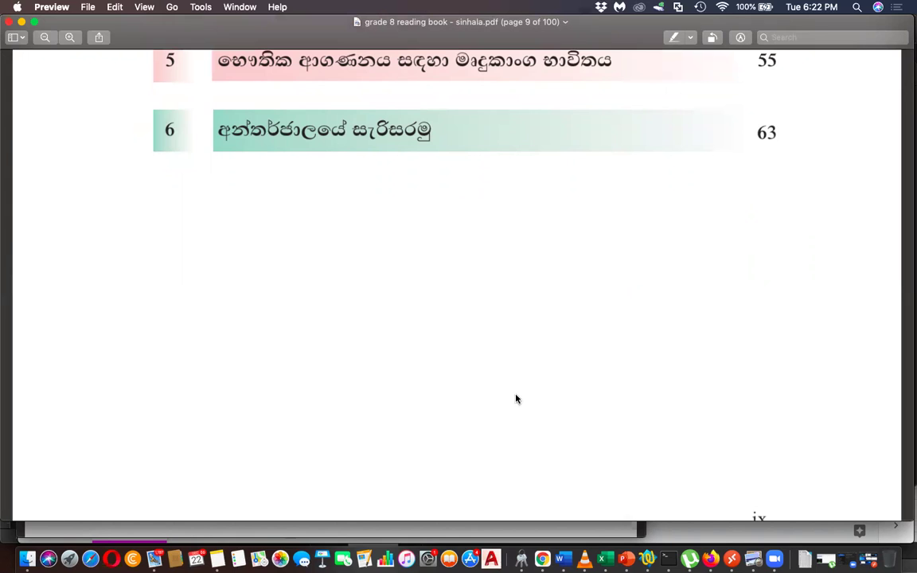
Return to the Practical Sheet in Chrome and add the student's name, Grade 8 and Sinhala to F50:H50, the Thursday 9:00 row.
left_click(544, 560)
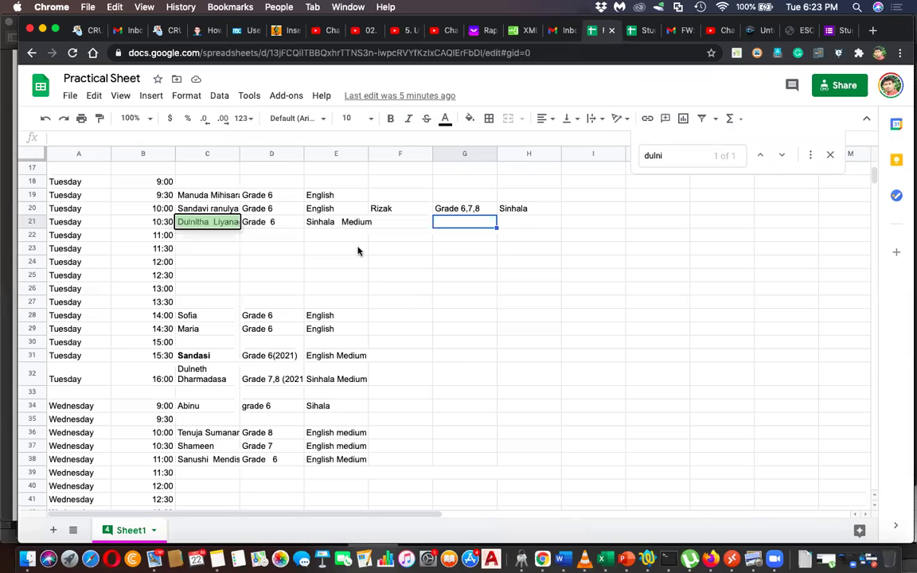
left_click(289, 249)
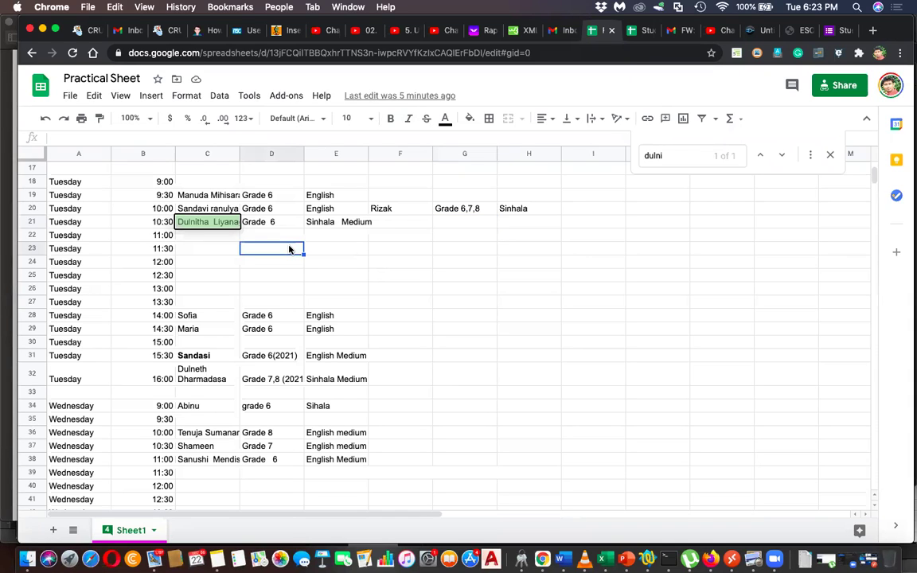
scroll(258, 327, "down", 10)
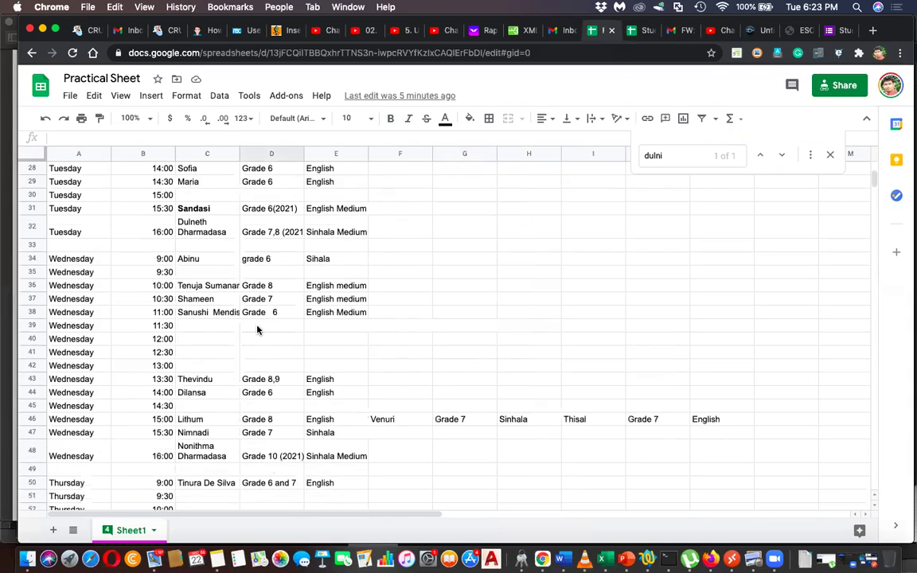
scroll(258, 329, "down", 2)
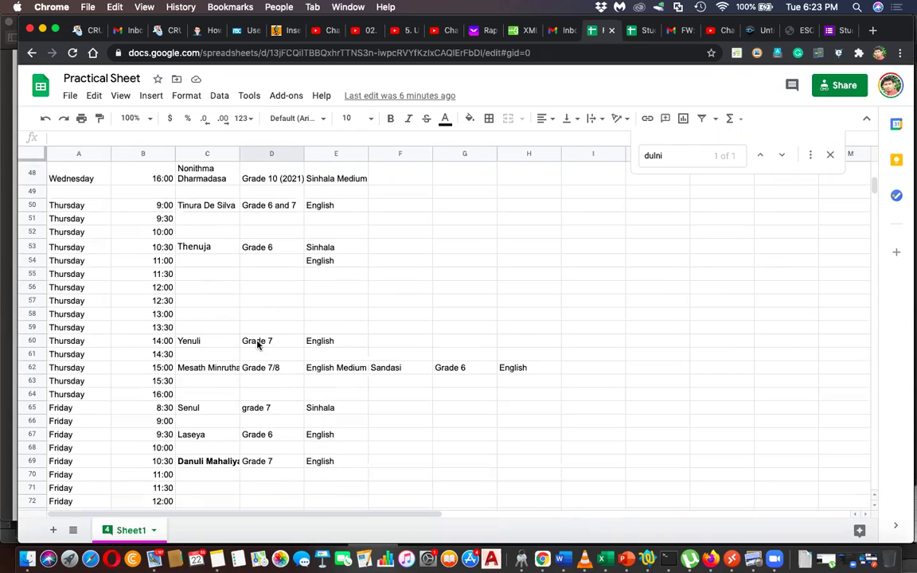
left_click(267, 219)
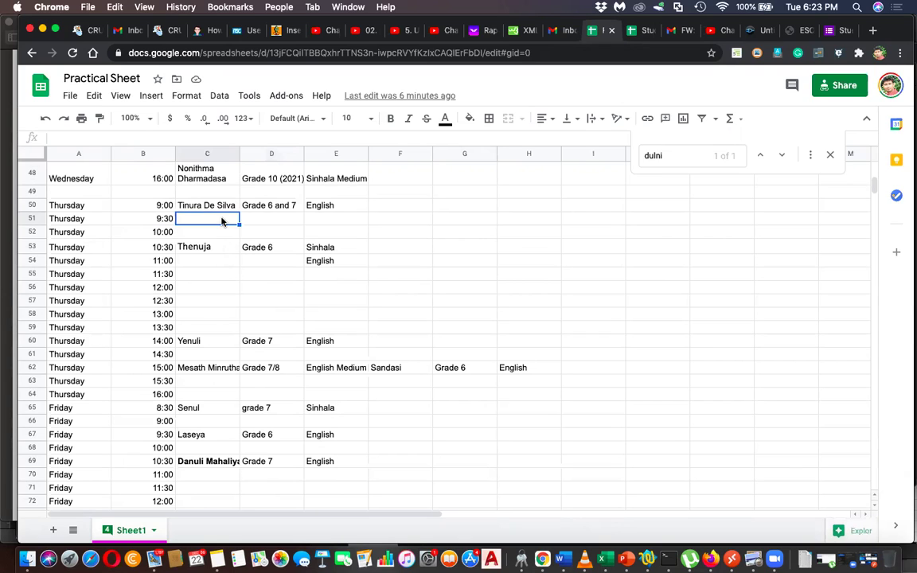
left_click(403, 211)
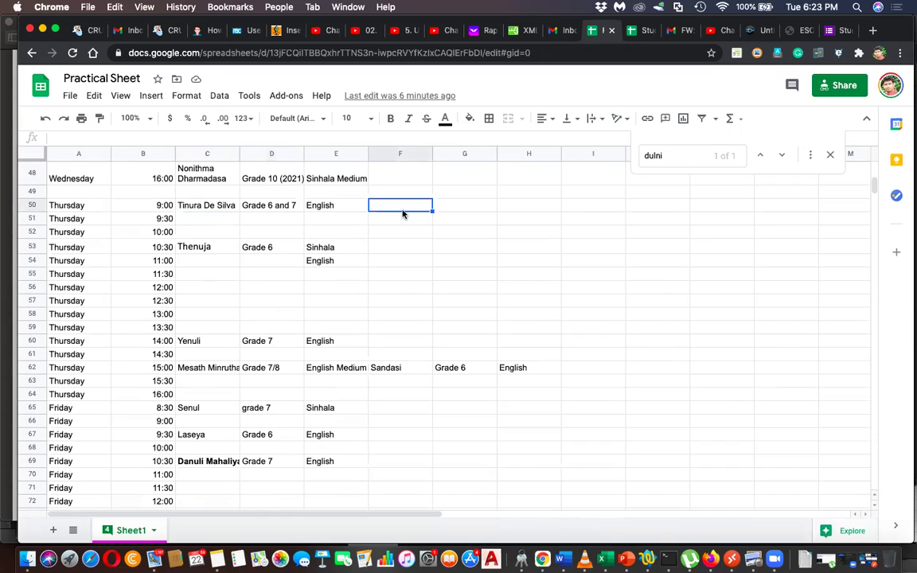
type("Malshani")
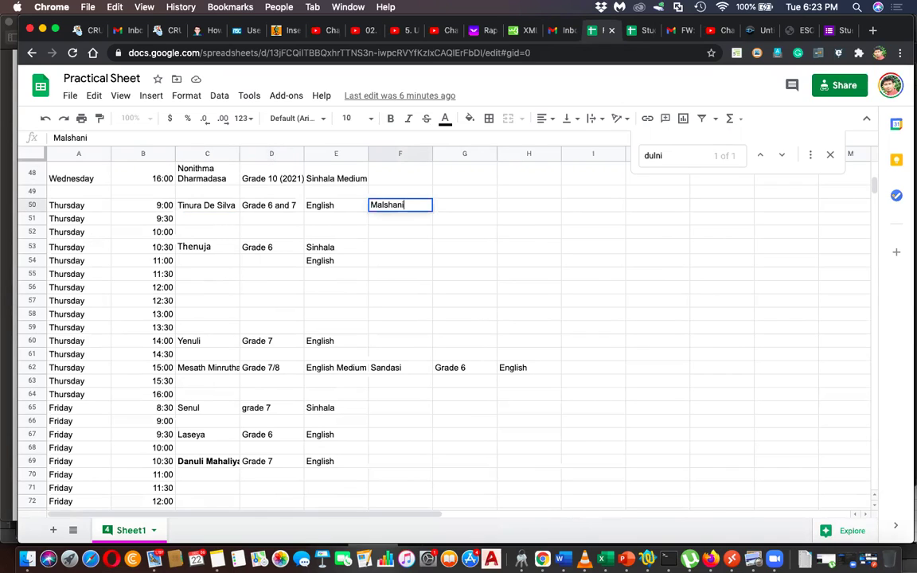
key("Tab")
type("Gr")
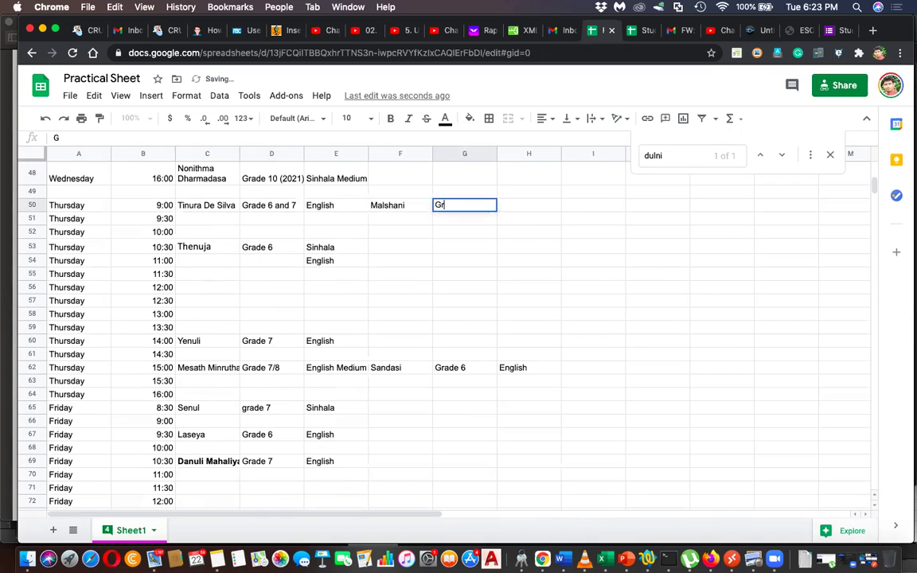
type("ade 8")
key("Tab")
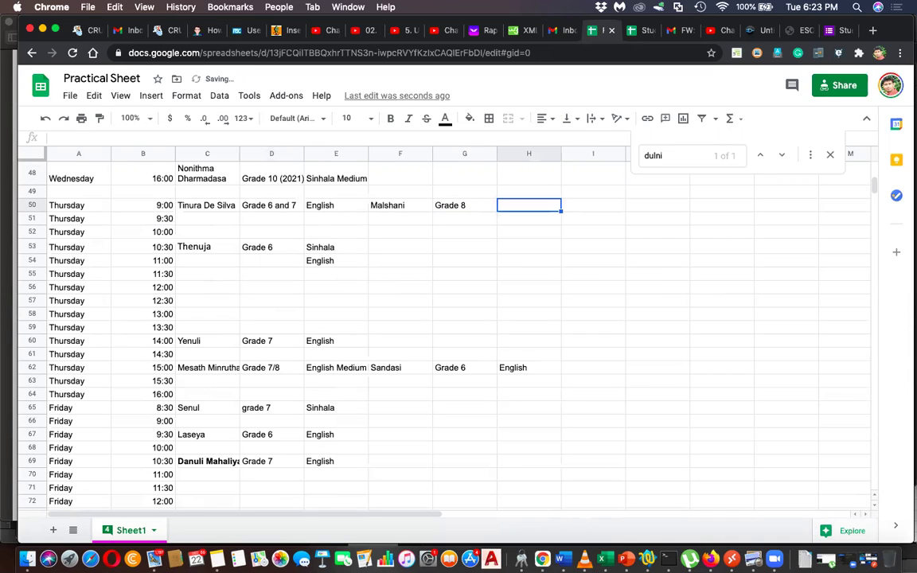
type("Sinhala")
key("Return")
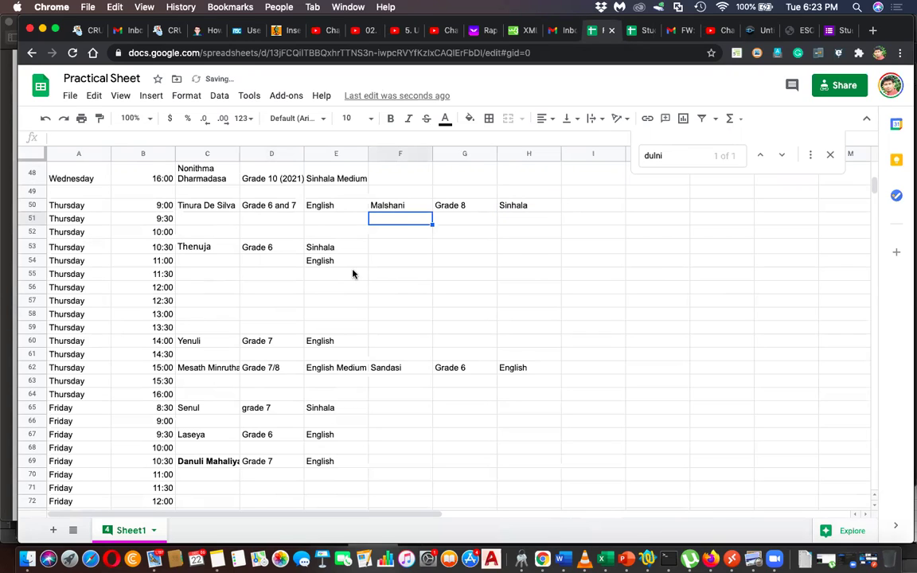
left_click(398, 234)
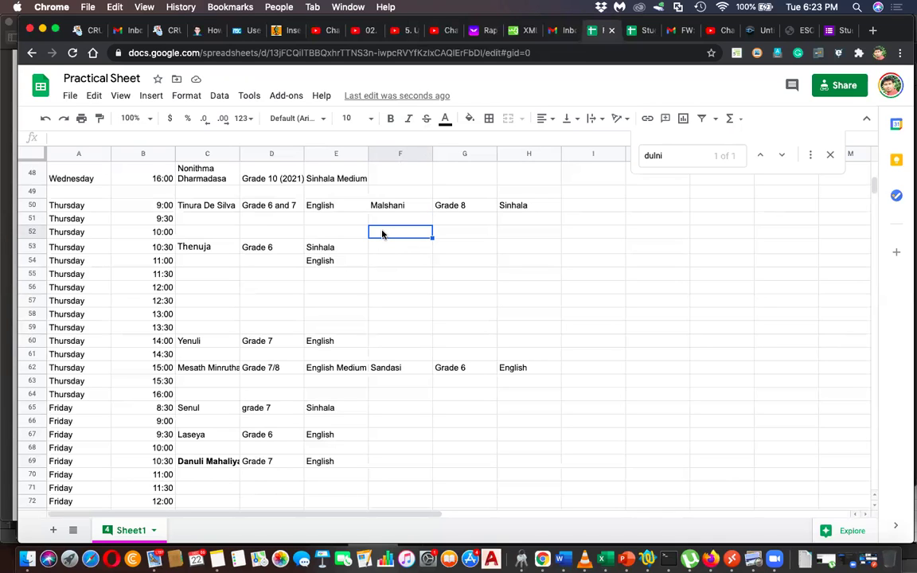
scroll(382, 234, "up", 3)
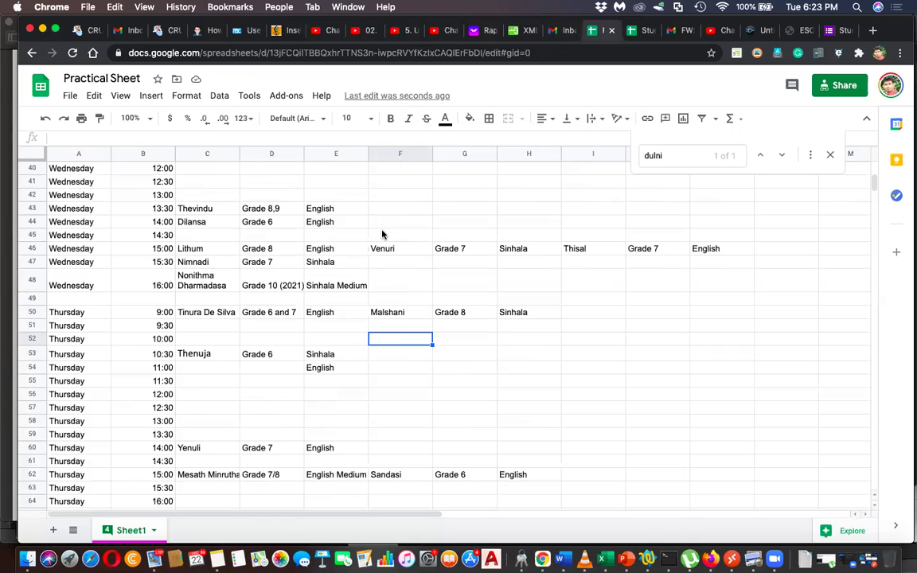
scroll(382, 234, "up", 2)
scroll(382, 234, "down", 3)
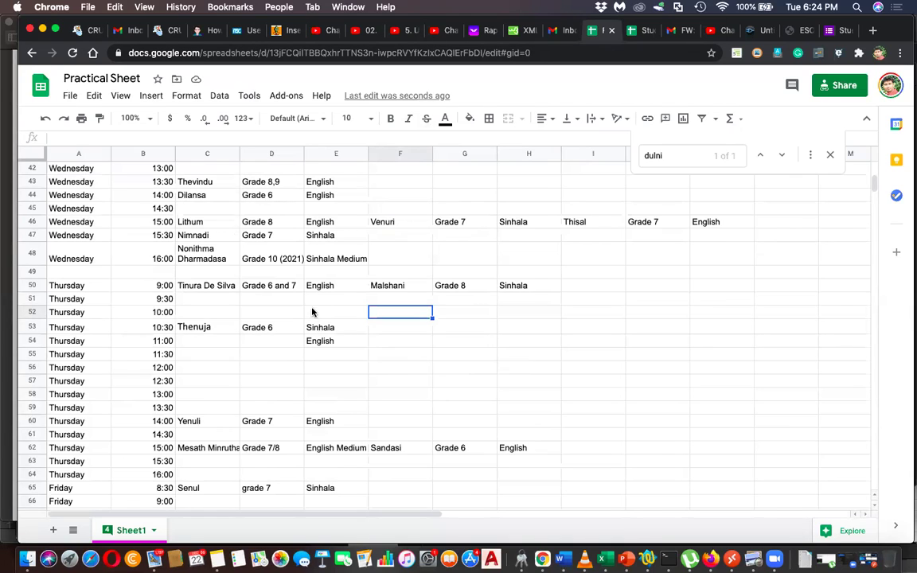
left_click(335, 302)
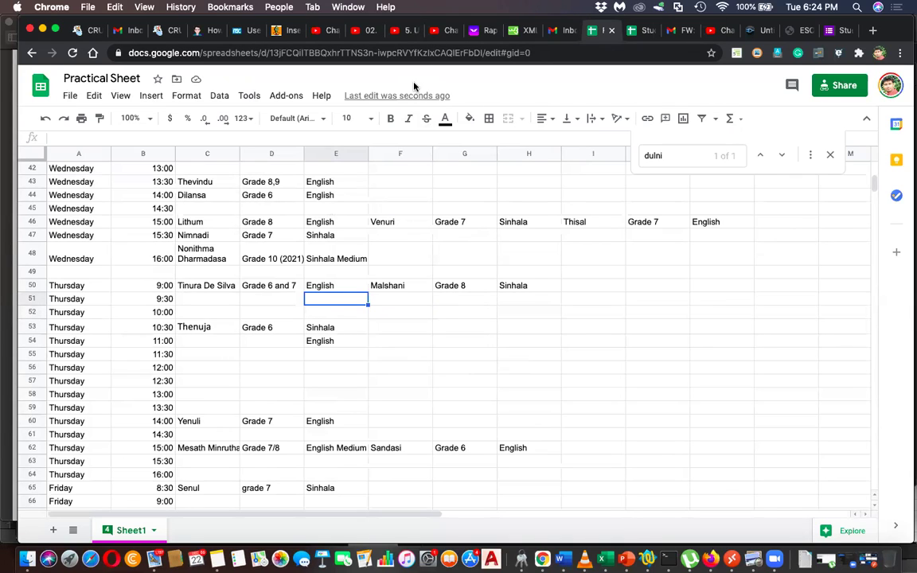
Switch to the grade 8 reading book PDF in Preview and go to section 2.1.1 on page 22.
left_click(753, 558)
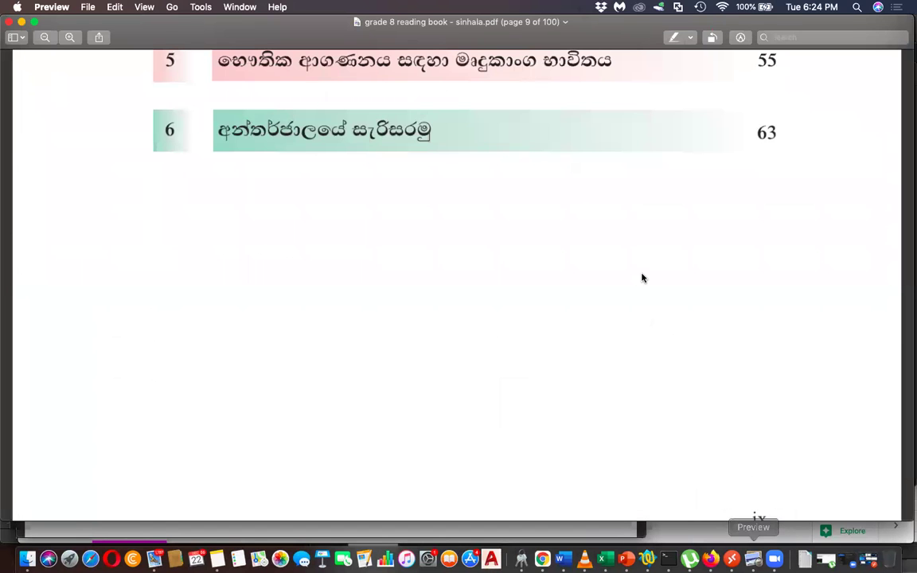
scroll(643, 277, "down", 5)
scroll(643, 277, "down", 15)
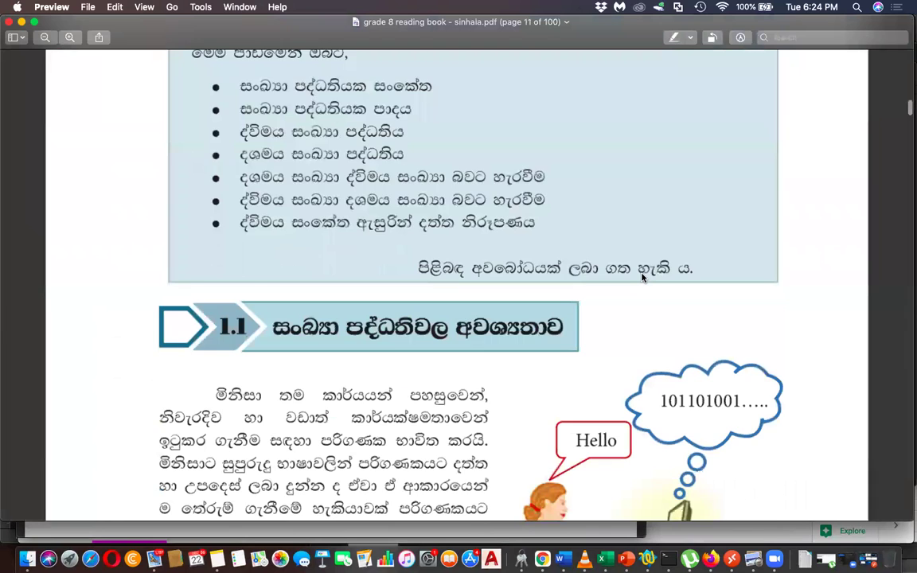
scroll(643, 278, "down", 15)
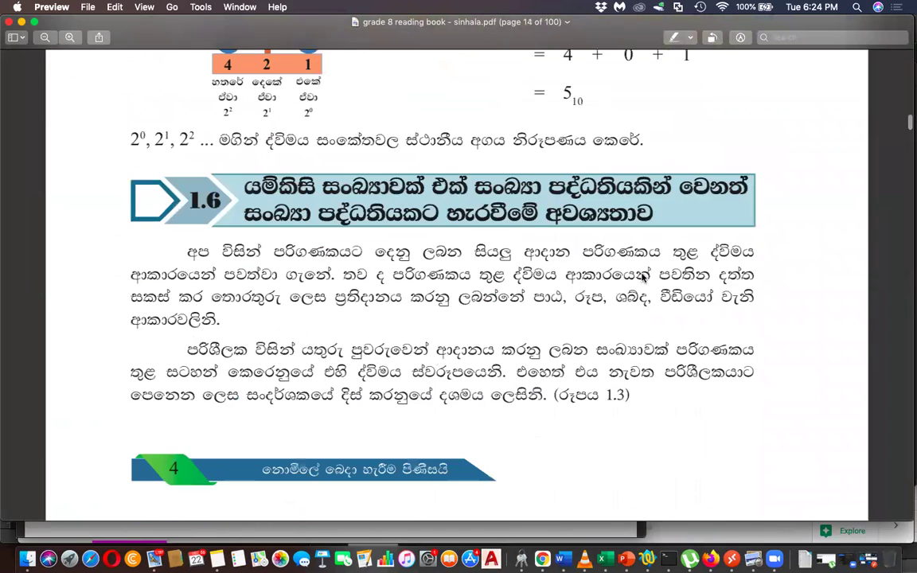
scroll(643, 277, "down", 10)
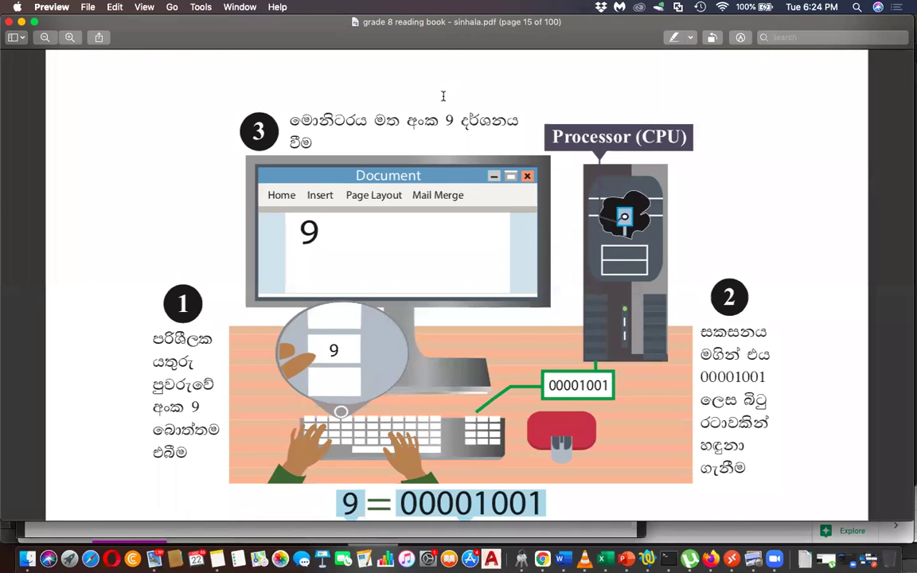
scroll(438, 194, "down", 15)
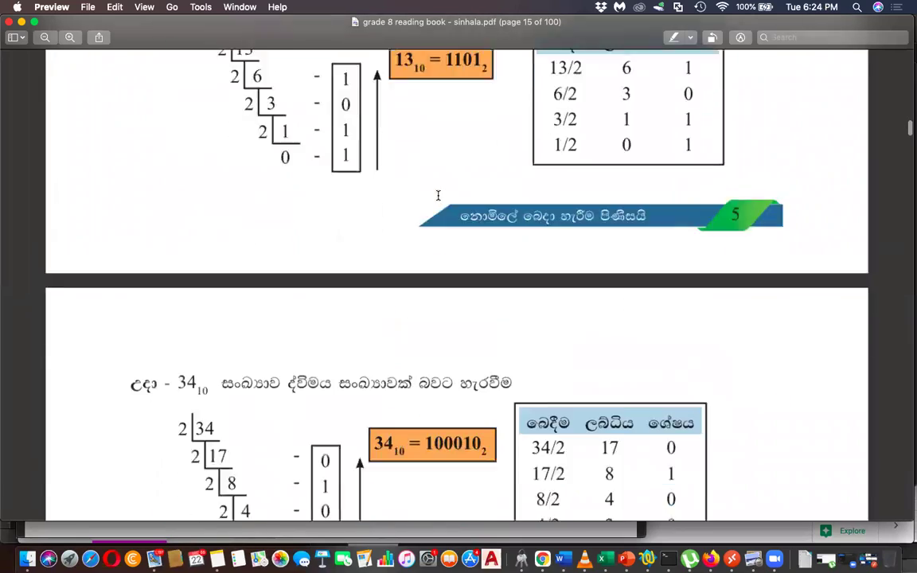
scroll(438, 195, "down", 15)
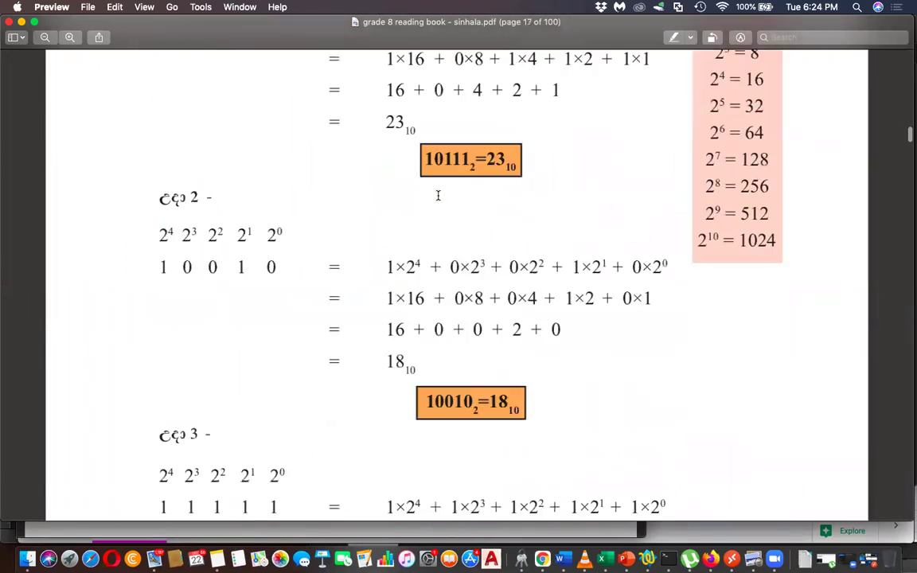
scroll(438, 194, "down", 15)
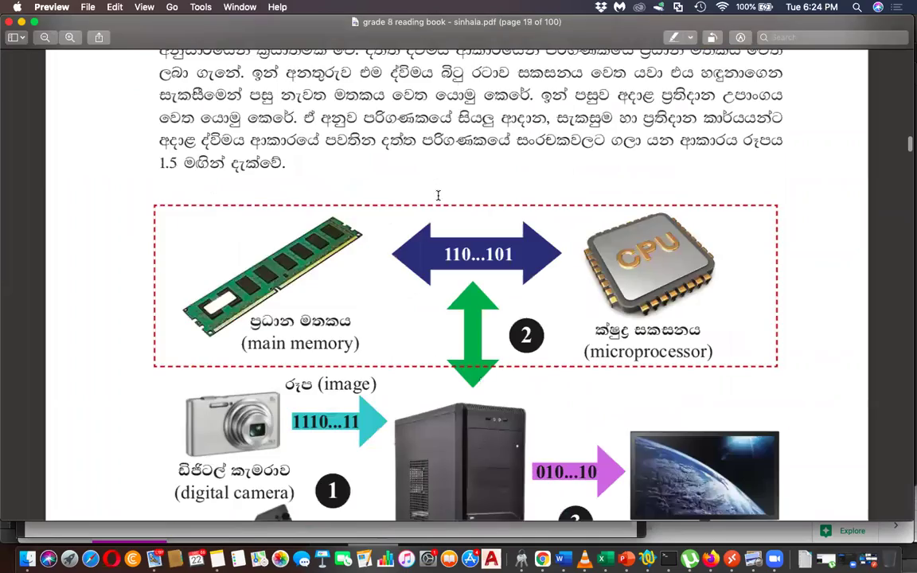
scroll(438, 195, "down", 20)
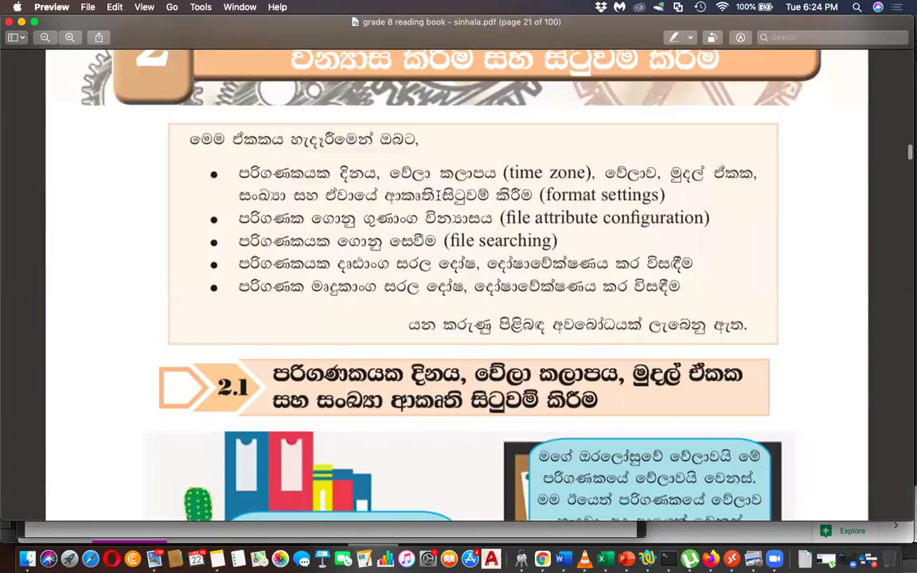
scroll(437, 195, "down", 20)
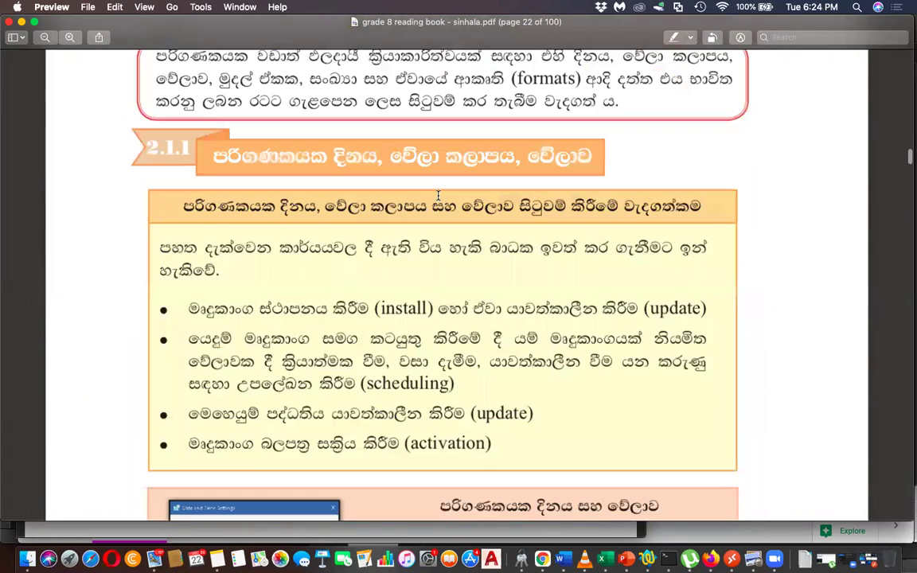
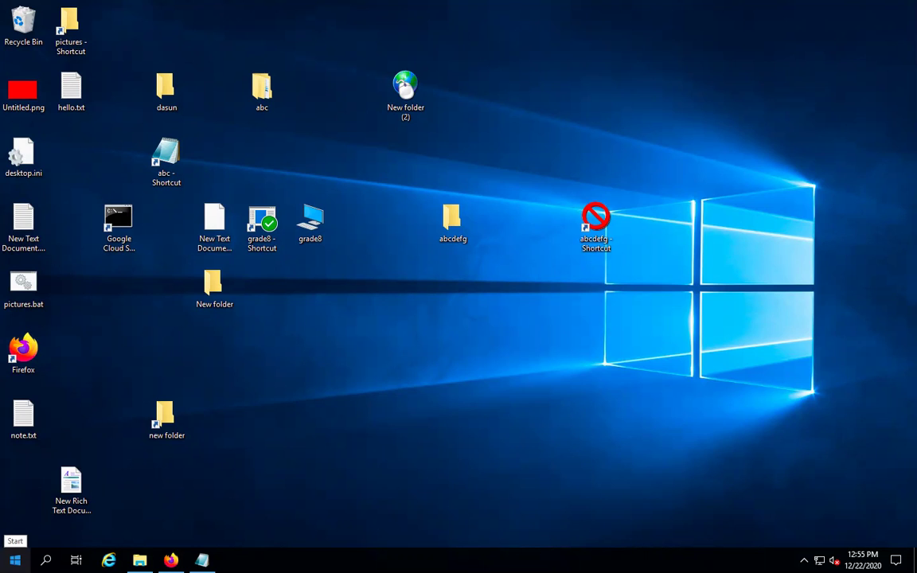
Search Windows for "control" to locate Control Panel, and dismiss the search.
key("super")
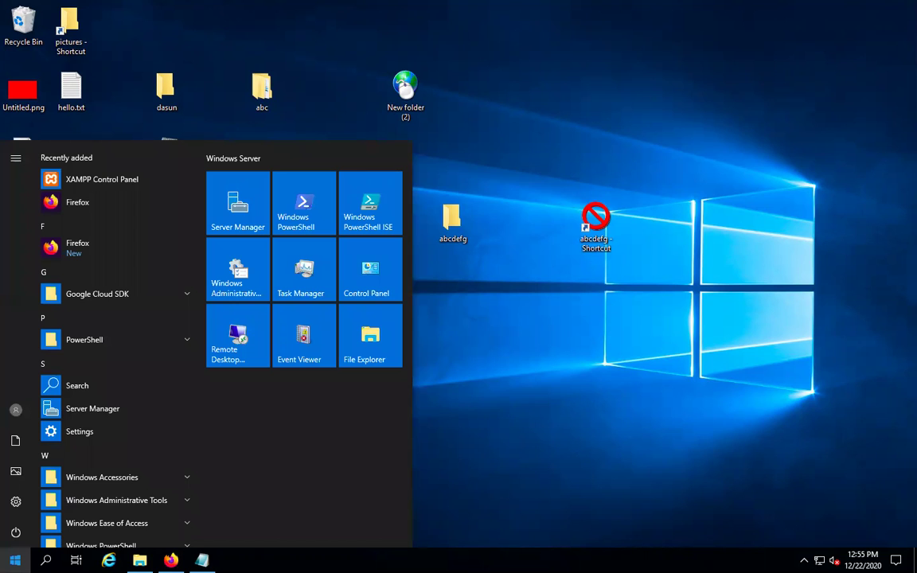
type("contr")
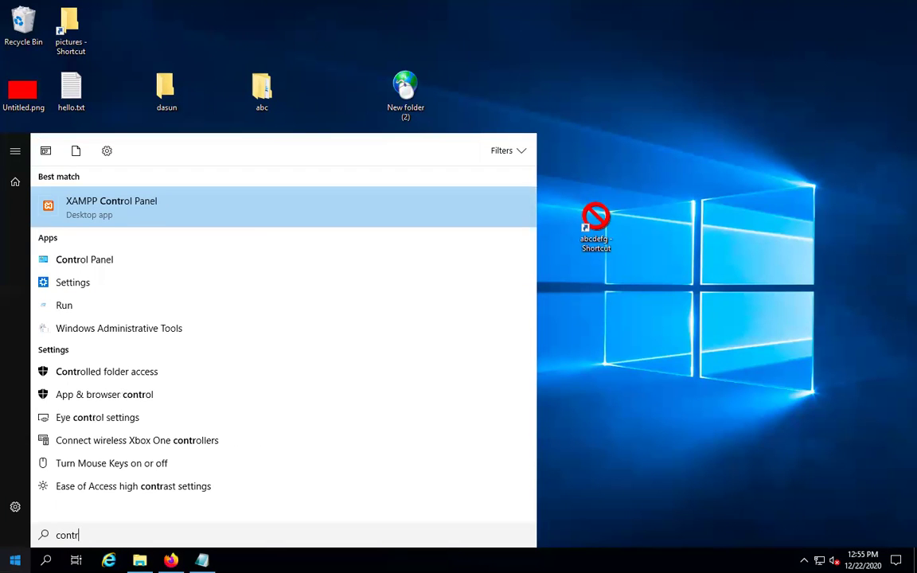
type("ol")
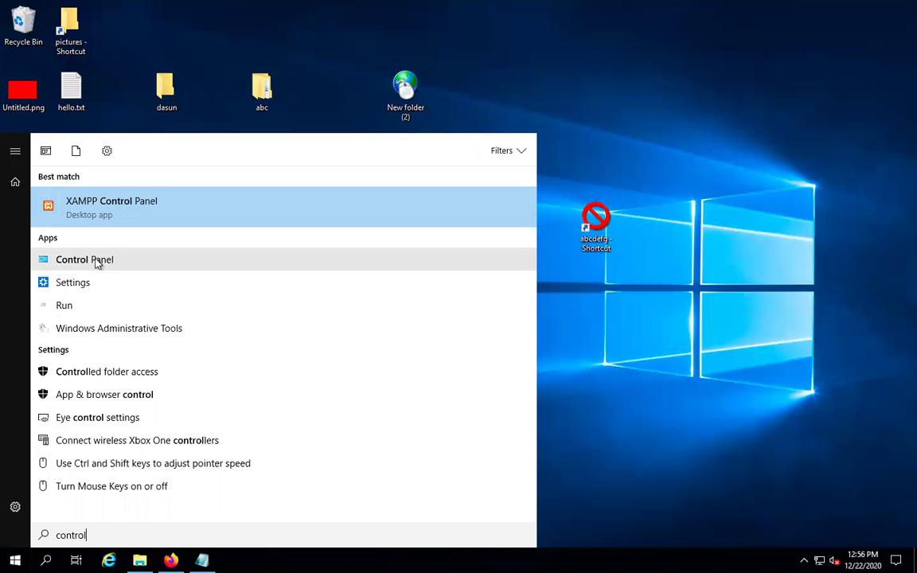
left_click(574, 336)
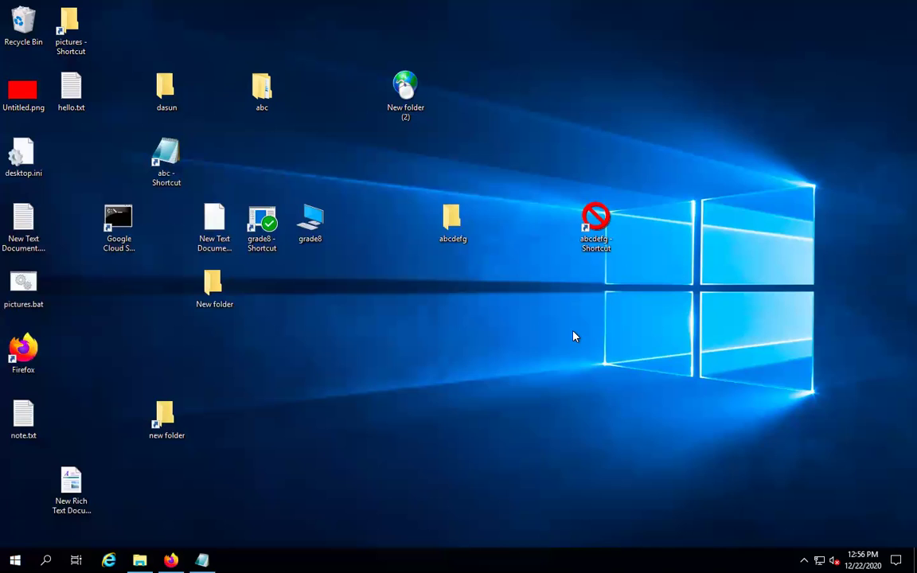
Open Control Panel by executing "control" in the Run dialog, and close its window.
key("super+r")
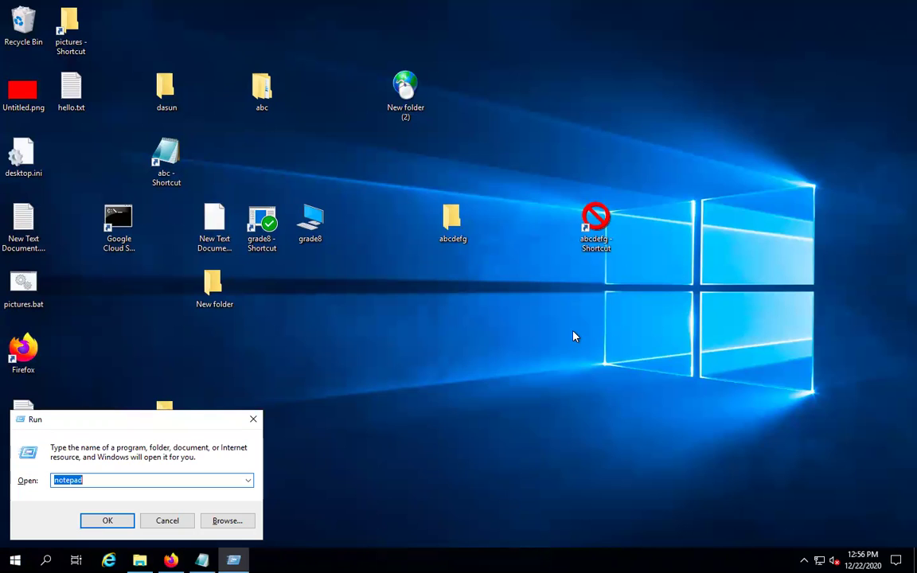
left_click_drag(179, 428, 522, 315)
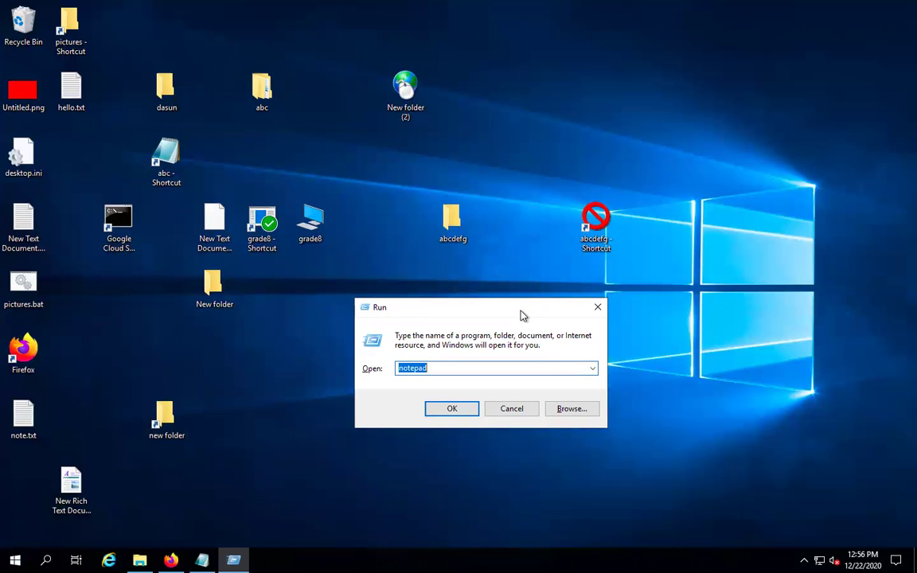
type("control")
left_click(452, 409)
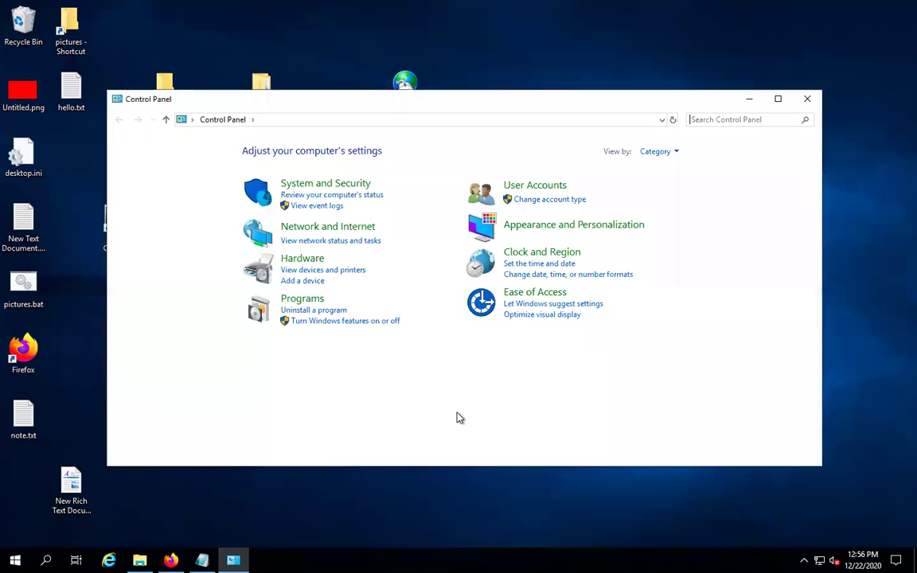
left_click(807, 102)
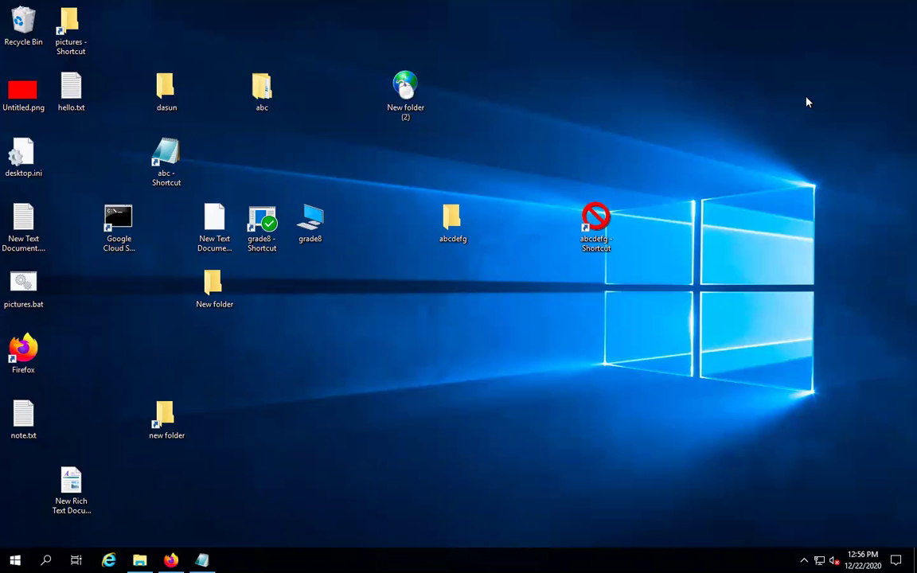
Search Windows again for "control" and leave the search without opening a result.
key("super")
type("control")
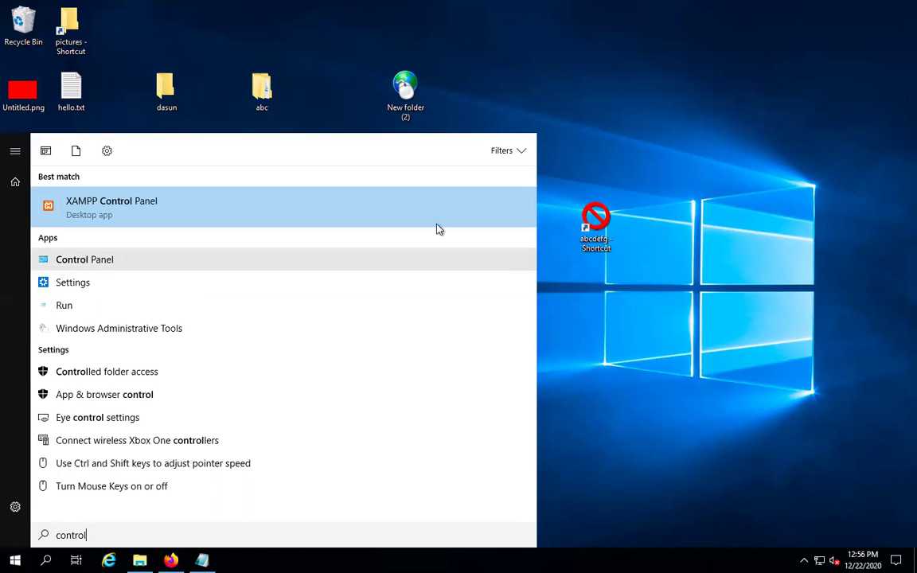
left_click(603, 336)
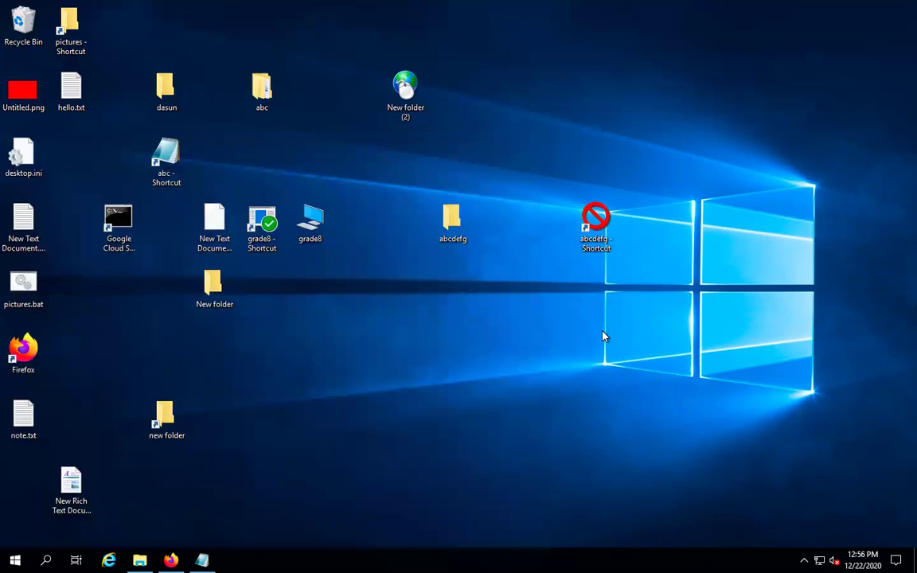
Open Control Panel from the Run dialog with the command "control".
key("super+r")
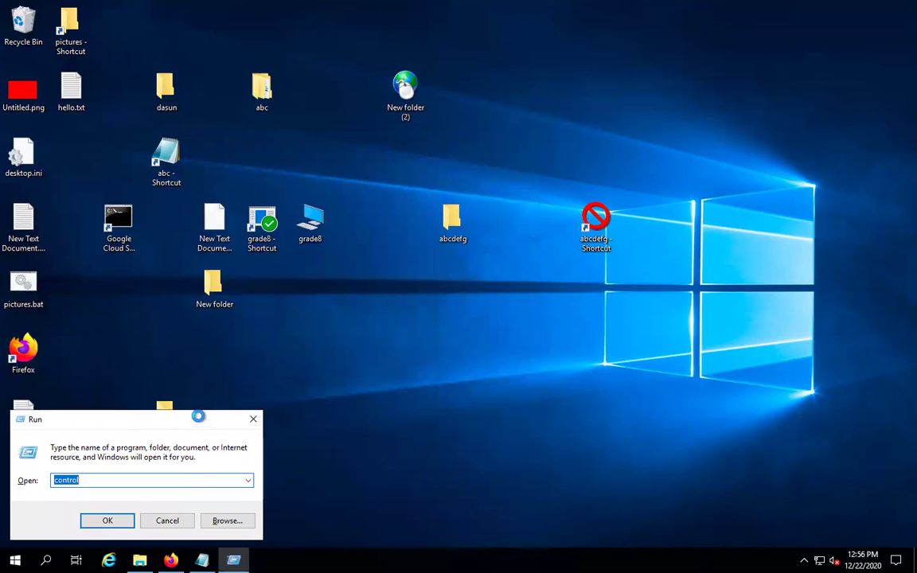
left_click_drag(198, 415, 486, 263)
left_click(373, 374)
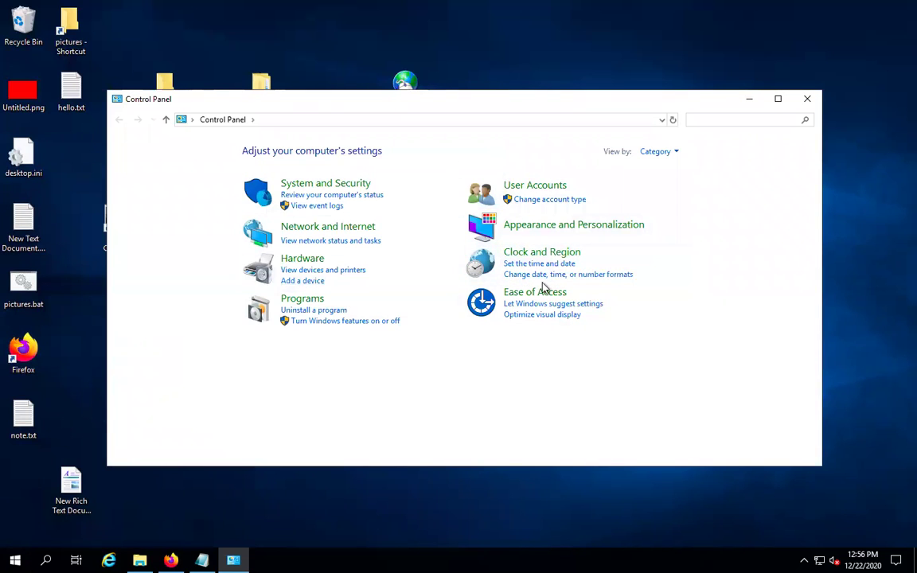
Show the Control Panel items as Large icons and Small icons, and return to the Category view.
left_click(657, 155)
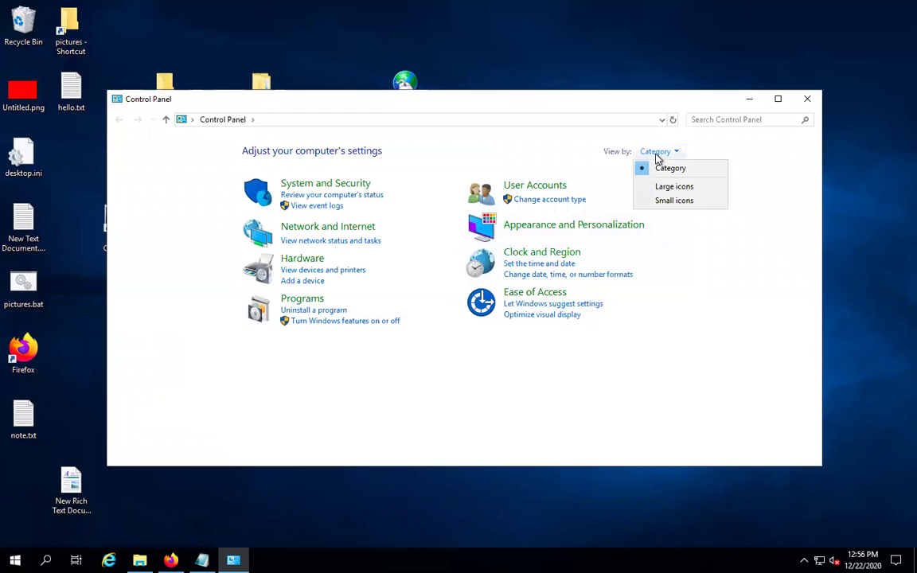
left_click(667, 188)
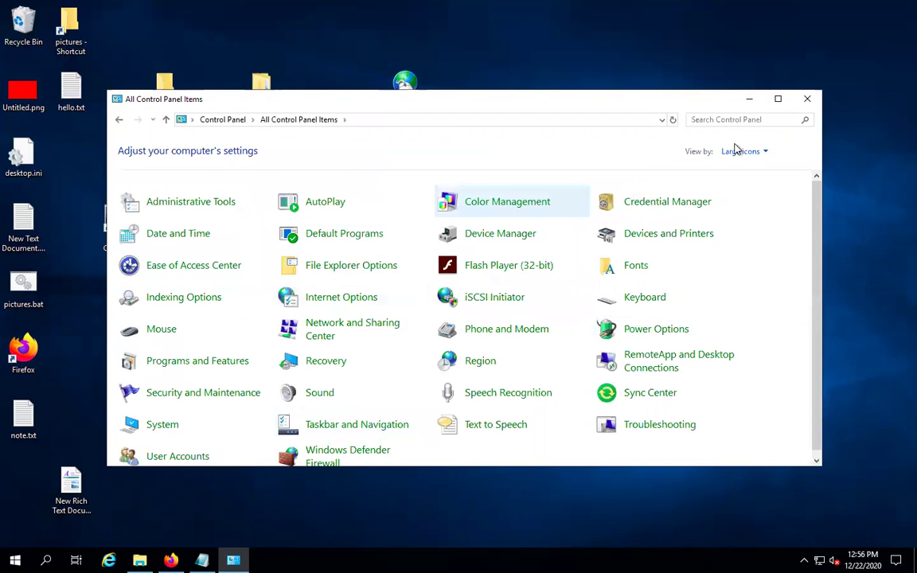
left_click(747, 152)
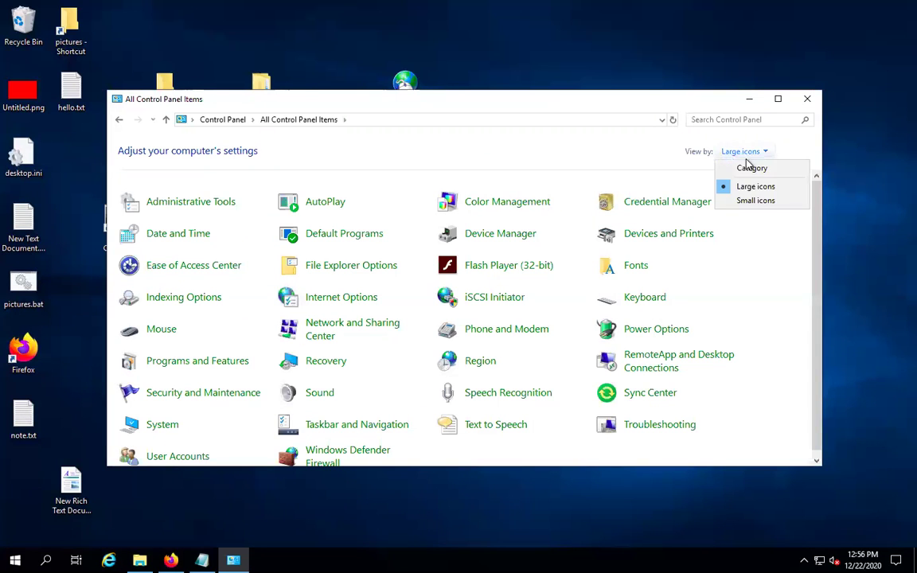
left_click(744, 200)
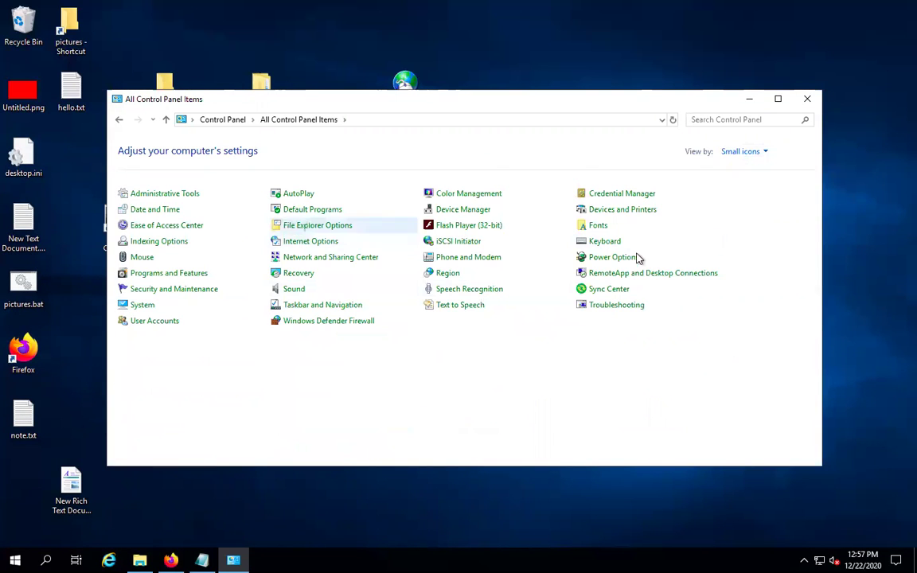
left_click(739, 153)
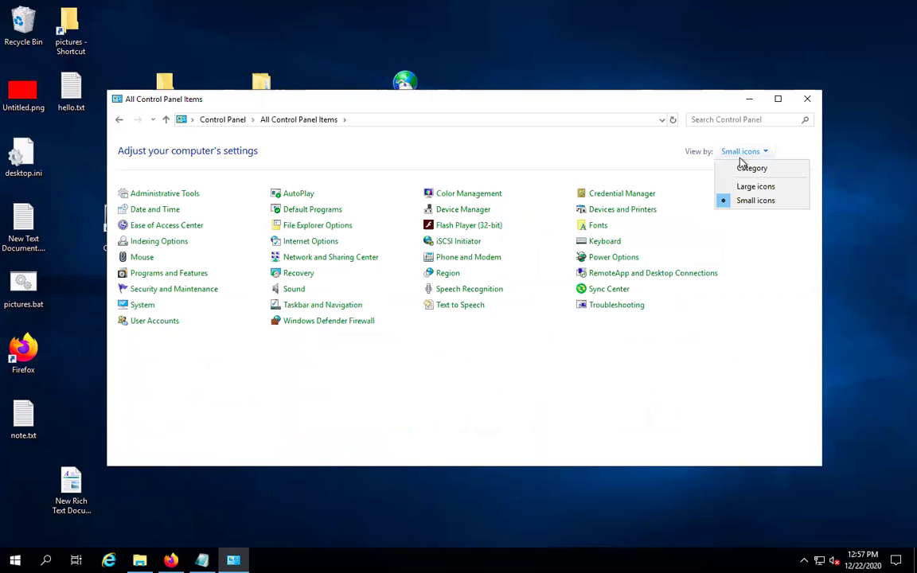
left_click(748, 169)
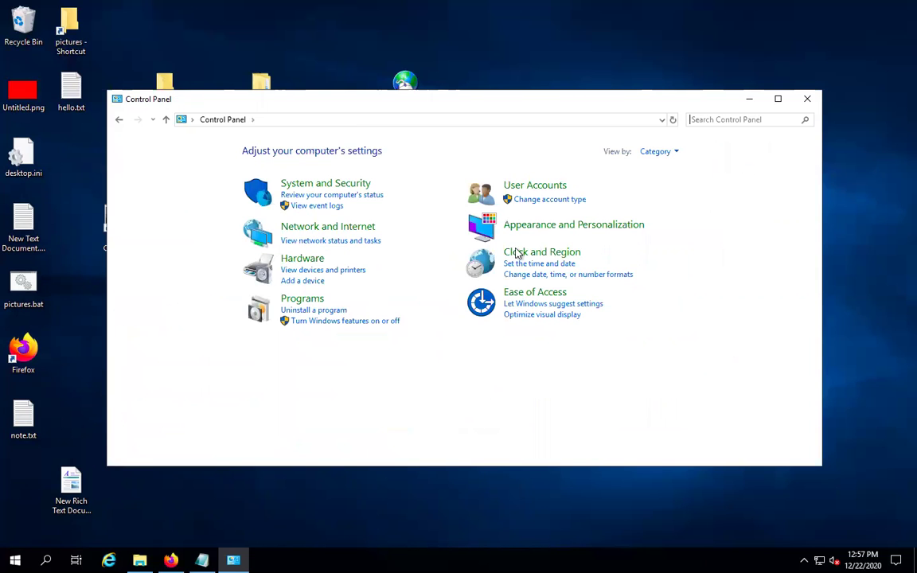
Switch the Control Panel view to Large icons and open the Date and Time settings.
left_click(665, 152)
left_click(669, 184)
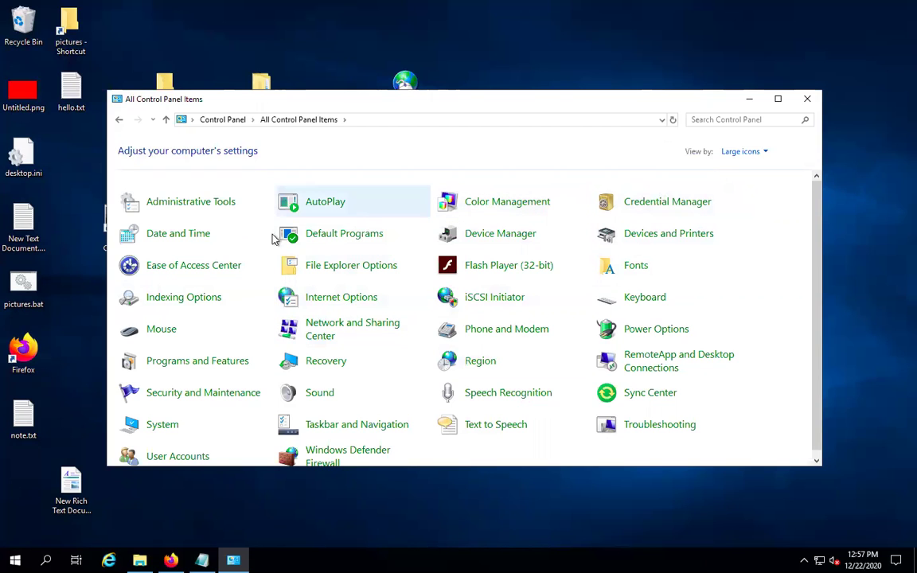
left_click(182, 239)
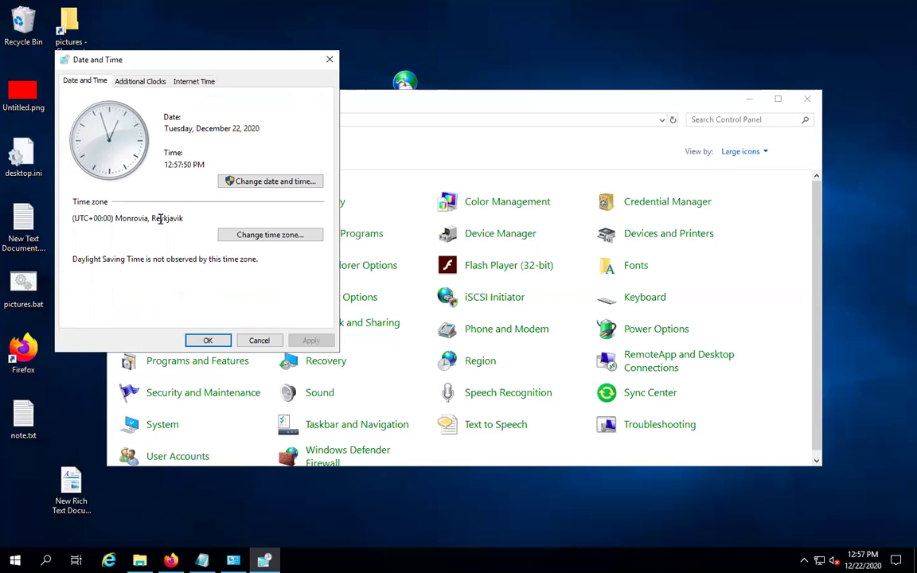
Set the computer's clock to 6:27 PM, keeping the date at December 22, 2020.
left_click(262, 187)
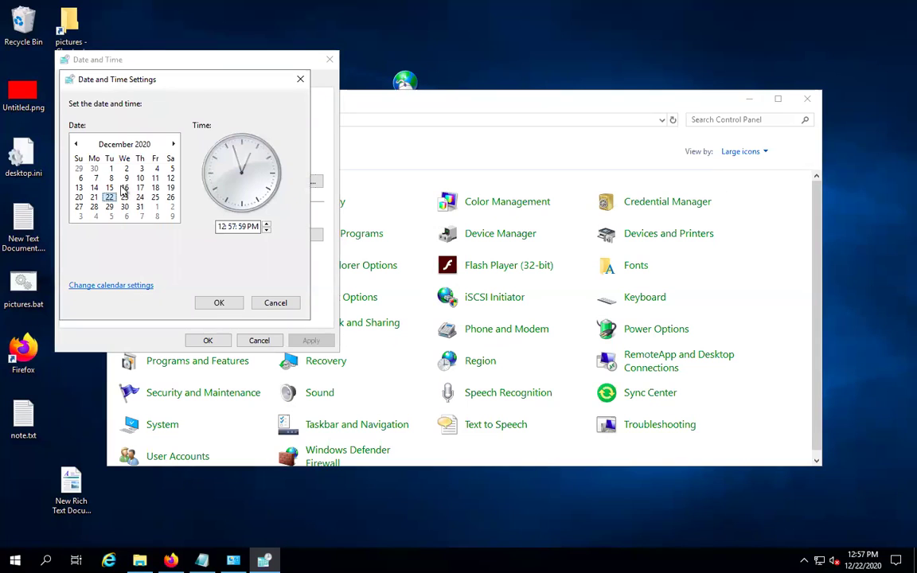
left_click(224, 226)
type("1")
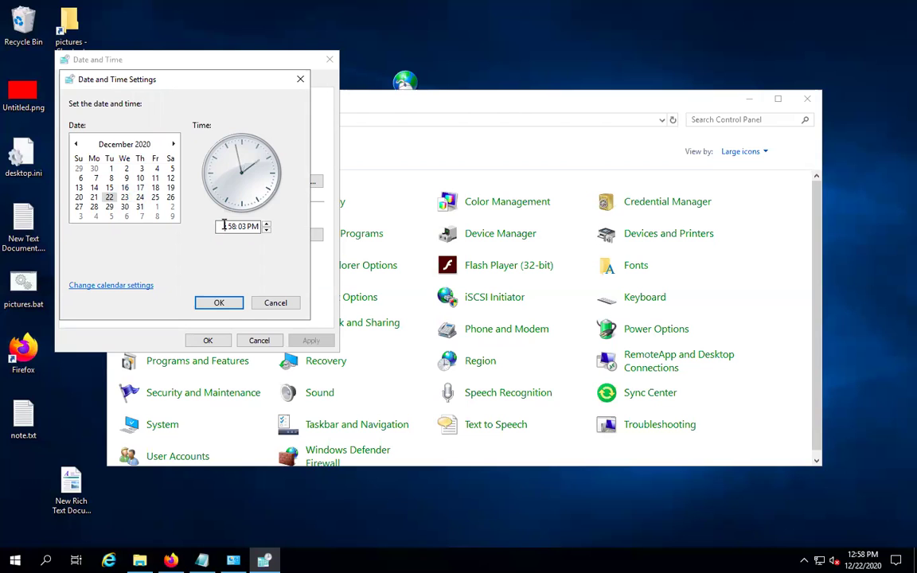
type("6")
left_click(229, 226)
type("27")
left_click(219, 303)
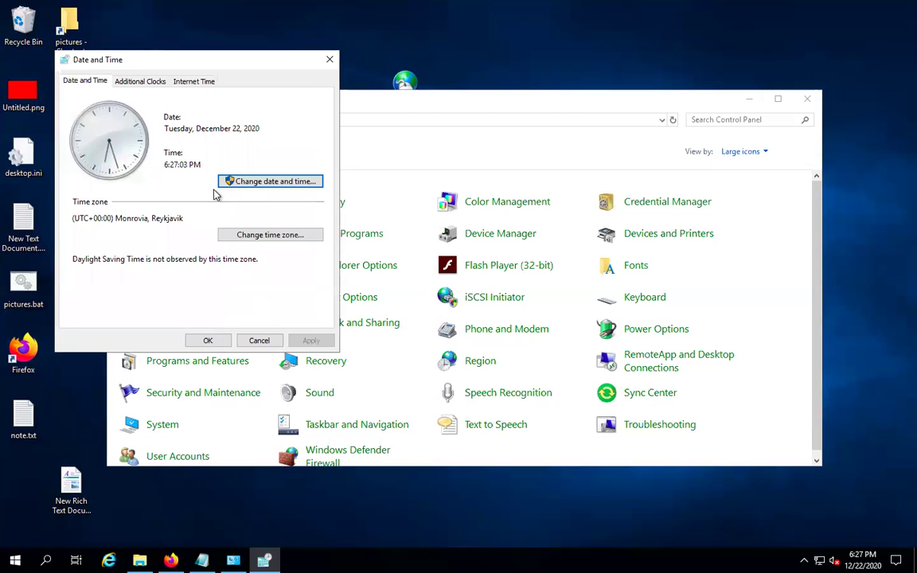
Try to change the computer's time zone, and close the Date and Time and Control Panel windows.
left_click(268, 236)
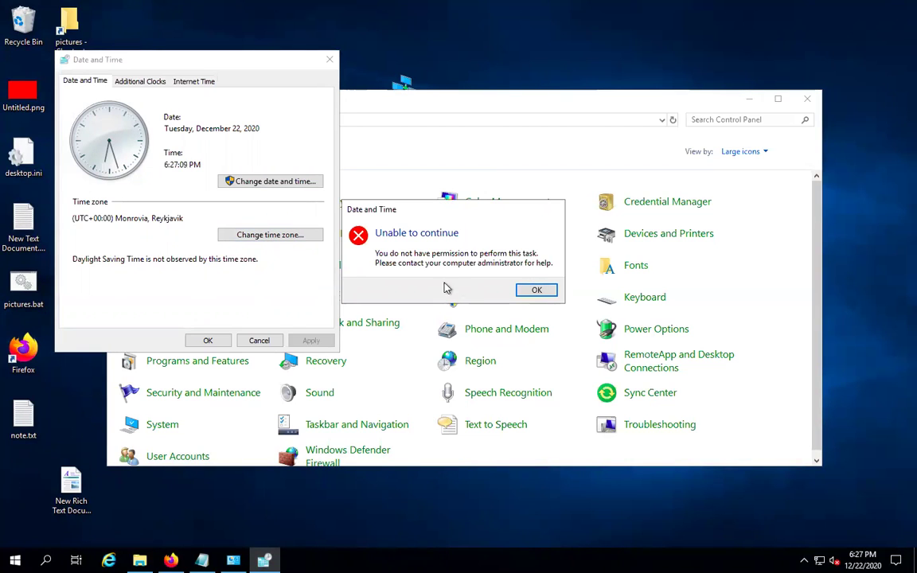
left_click(547, 293)
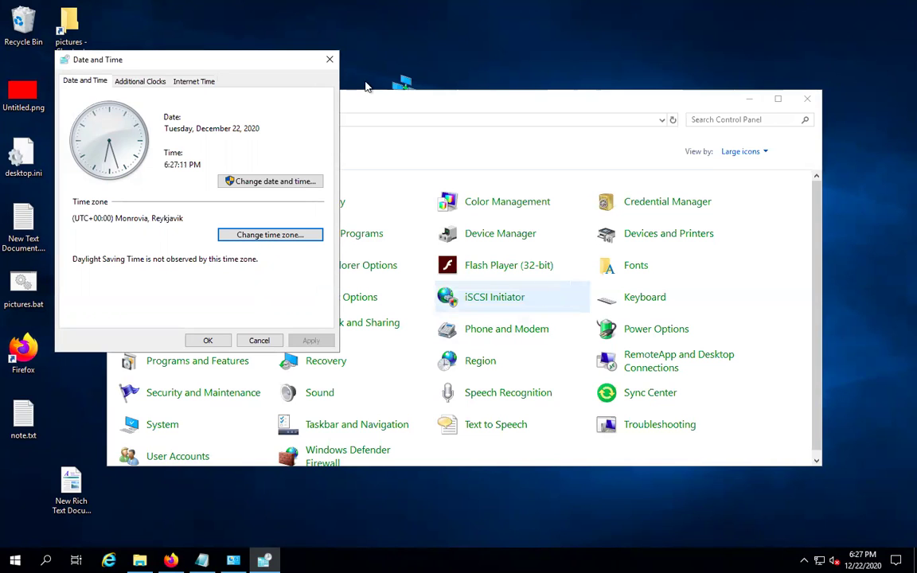
left_click(292, 234)
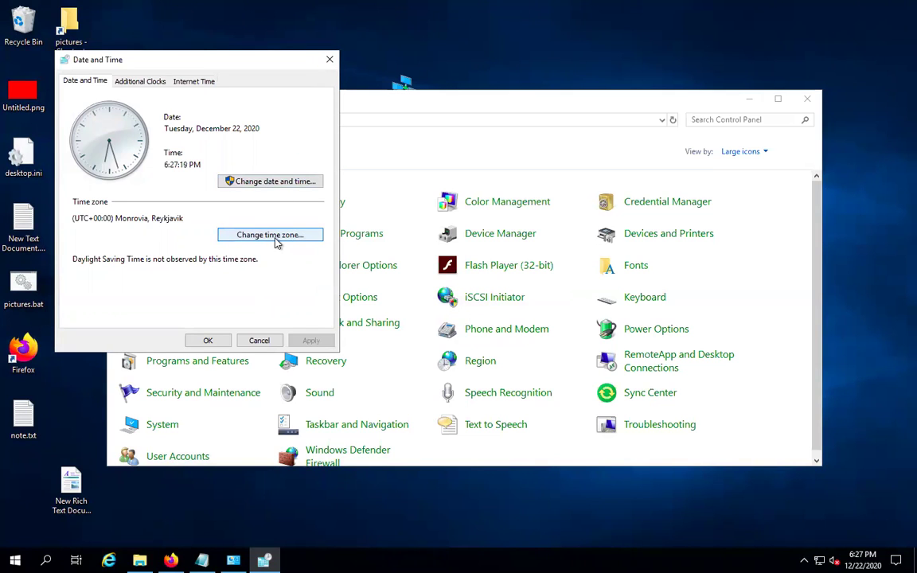
left_click(330, 62)
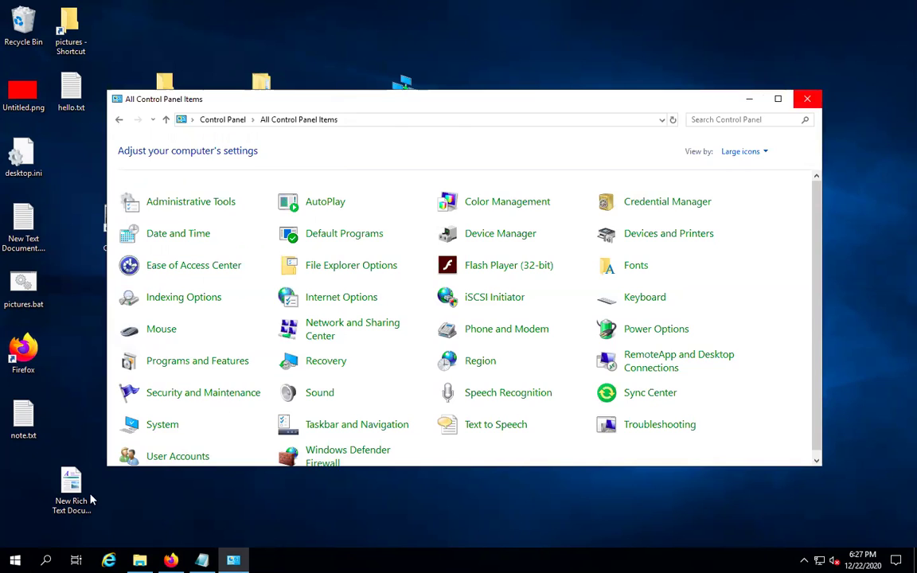
left_click(808, 99)
Search Windows for "contr" and open the file location of the Control Panel result.
key("super")
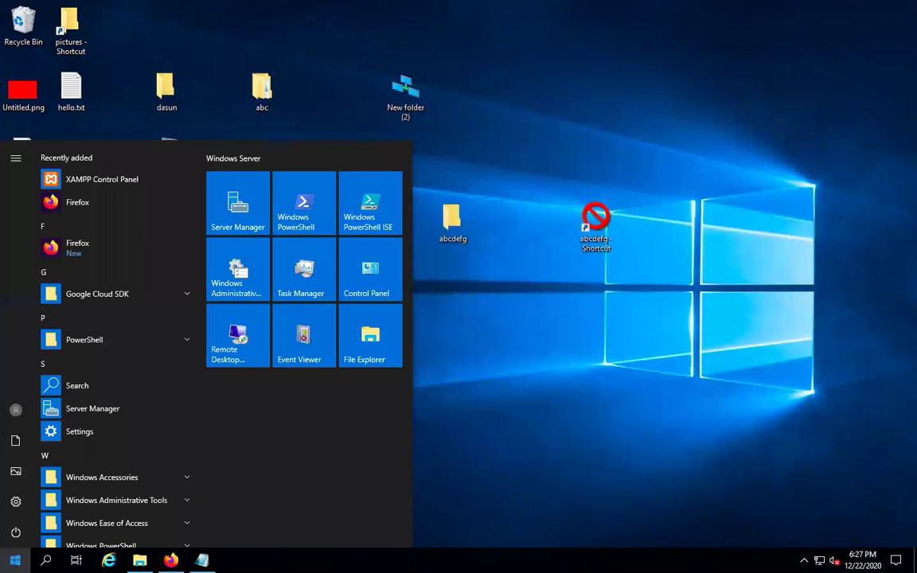
type("contr")
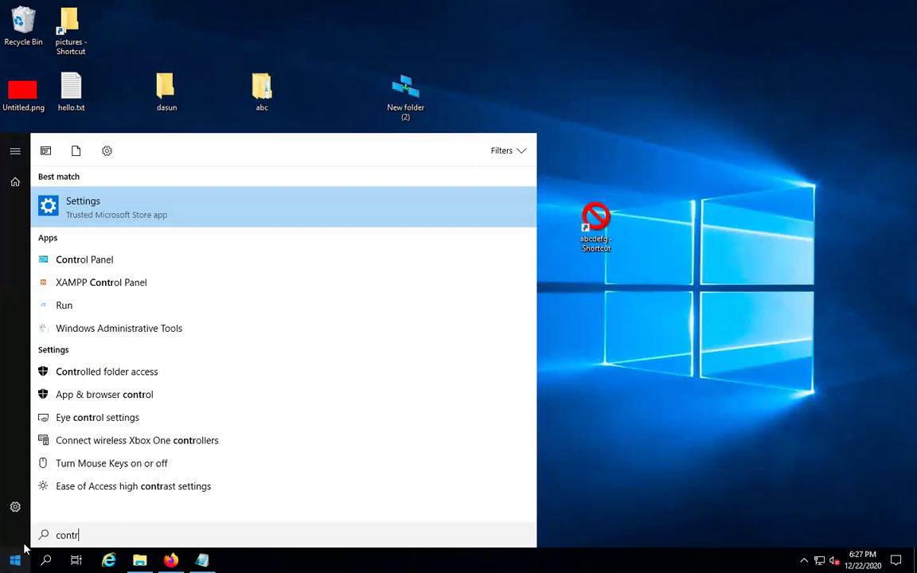
right_click(94, 264)
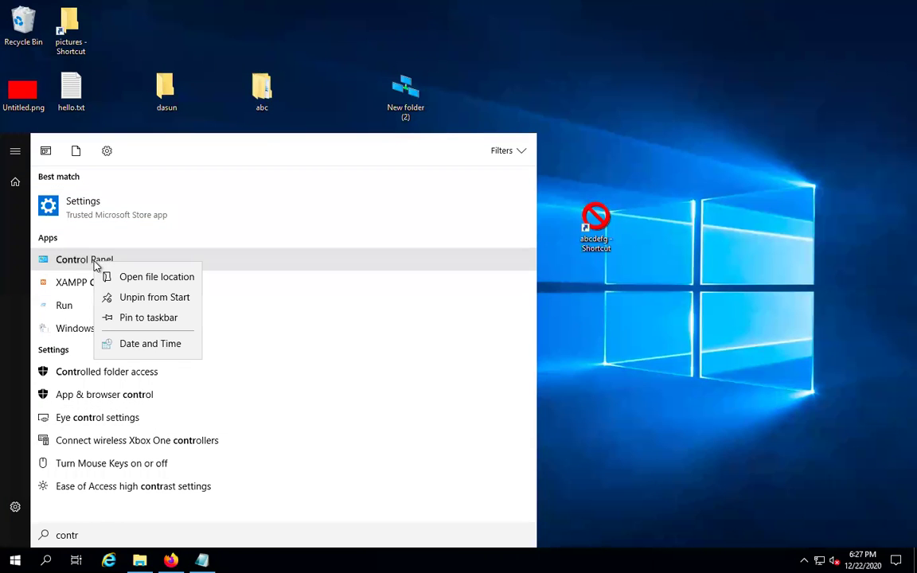
left_click(141, 280)
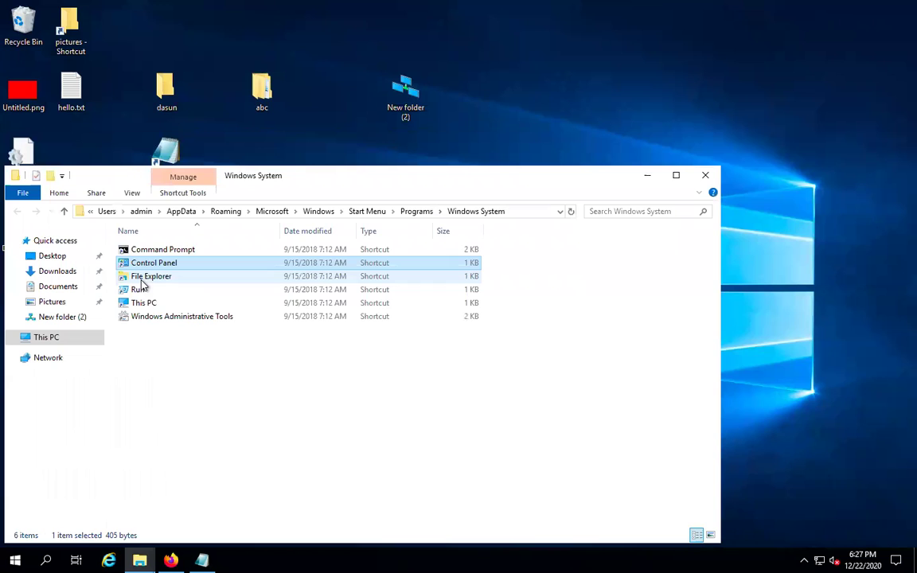
Open the file location of the Control Panel shortcut, open Control Panel from there, and close its window.
right_click(165, 269)
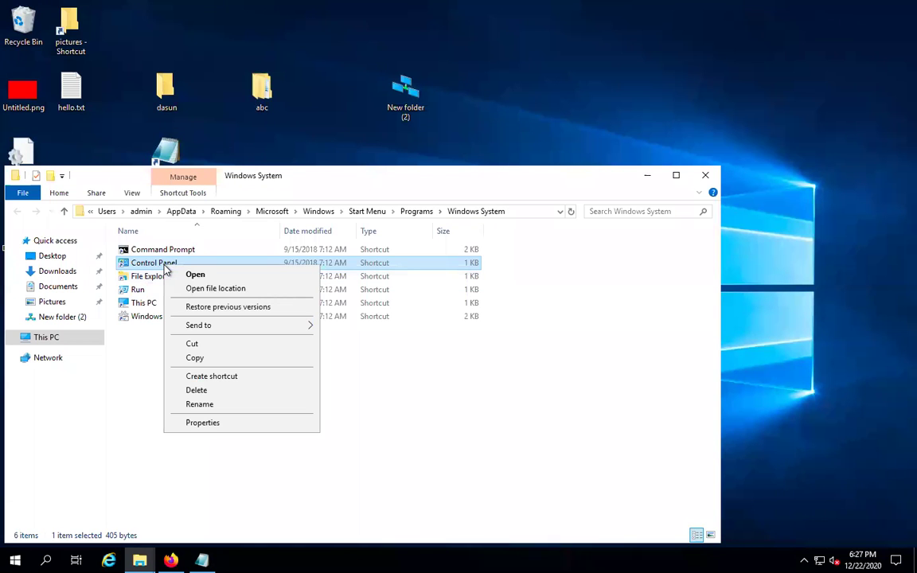
left_click(220, 292)
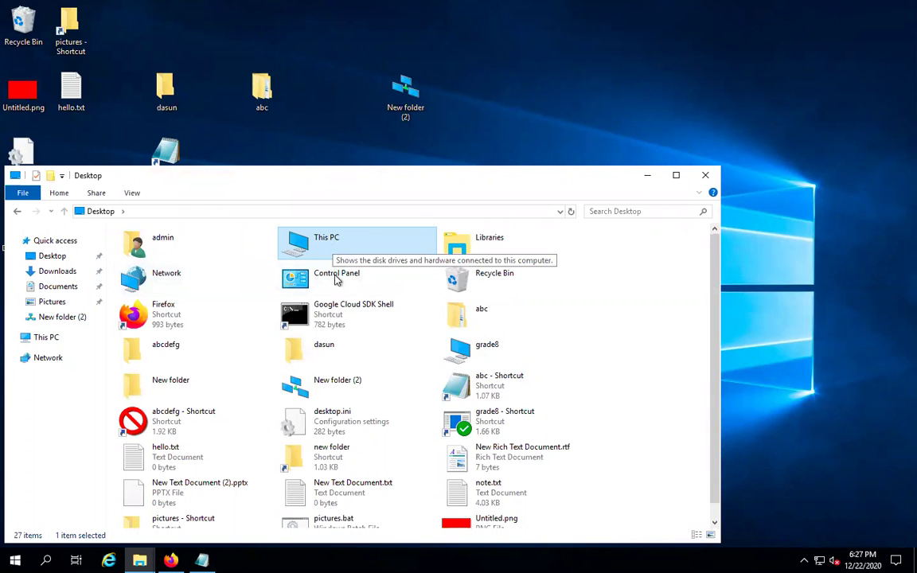
left_click(336, 278)
right_click(336, 279)
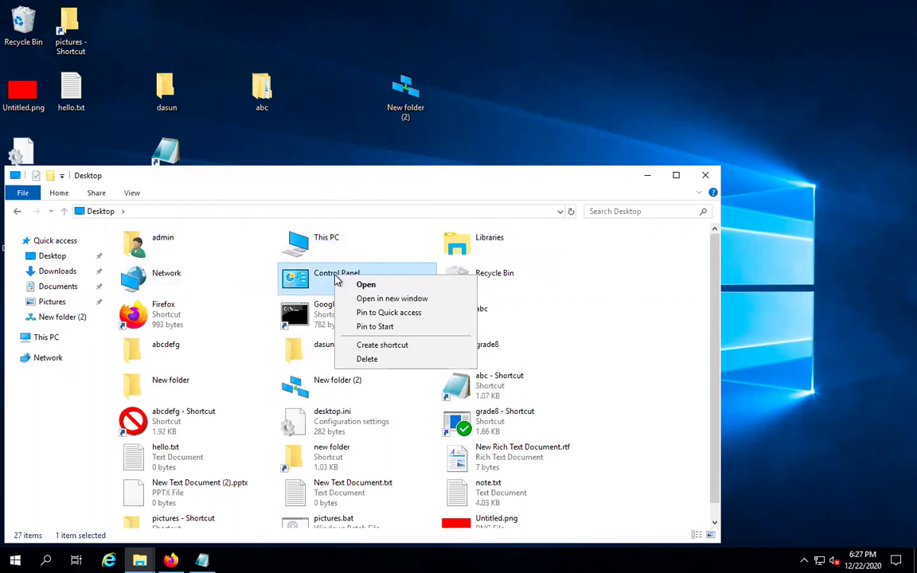
left_click(366, 285)
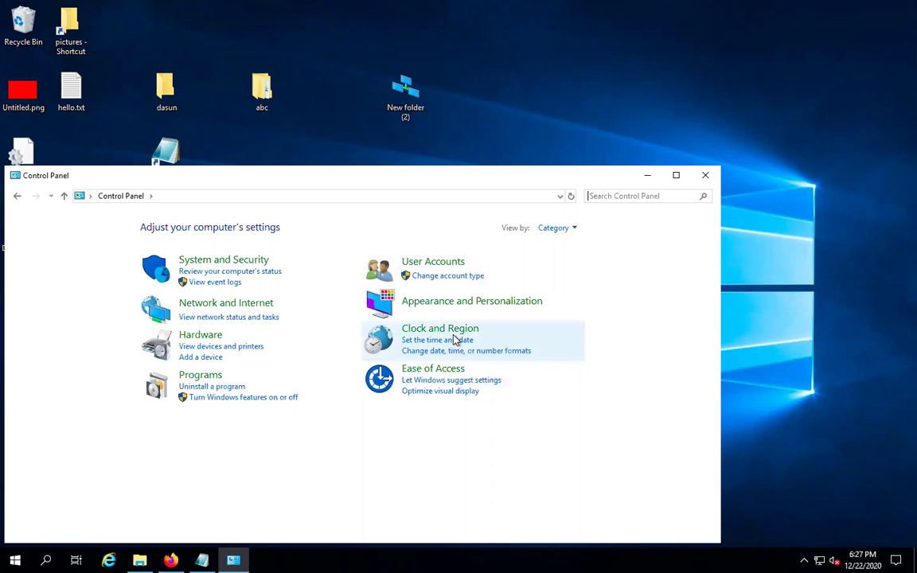
left_click(702, 174)
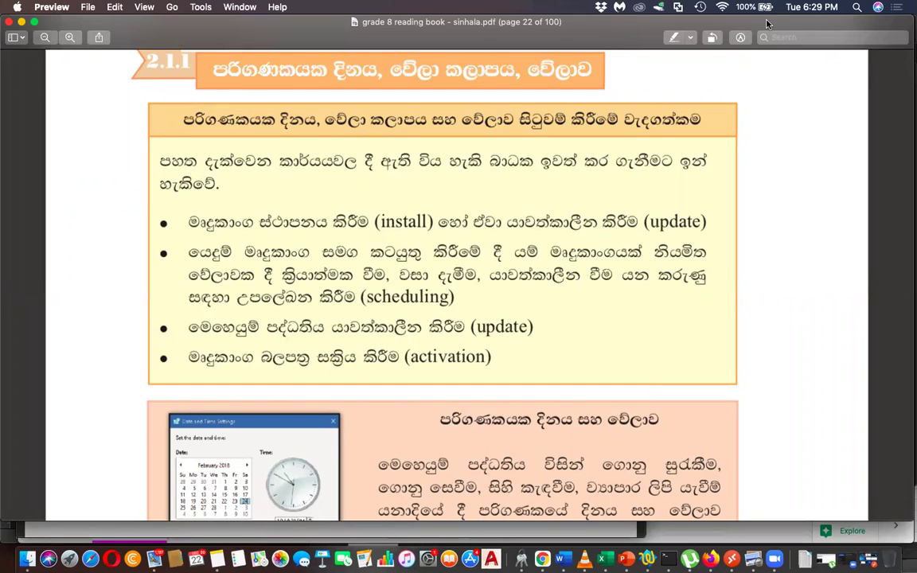
Open the Mac's Date & Time preferences, view the time zone and clock settings, and close the preferences.
left_click(811, 7)
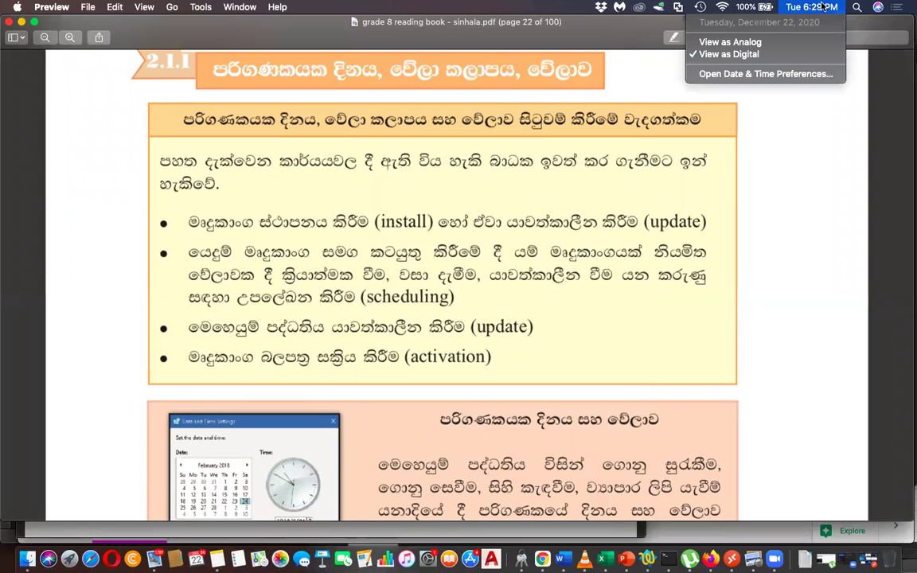
left_click(765, 74)
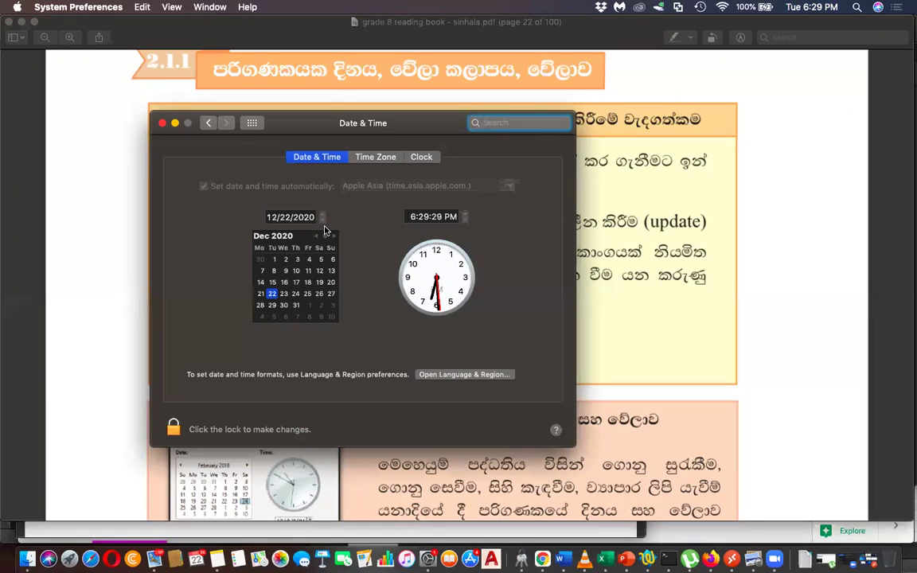
left_click(376, 156)
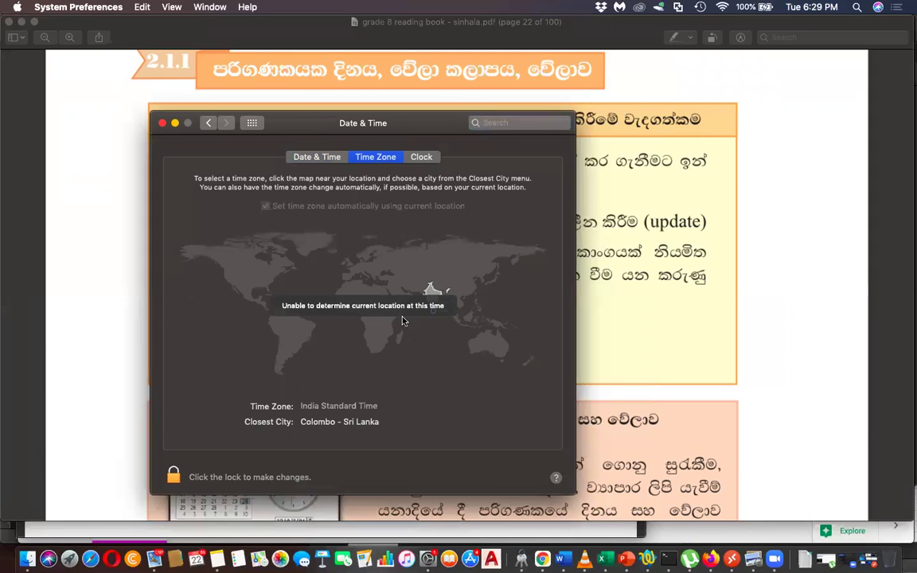
left_click(420, 161)
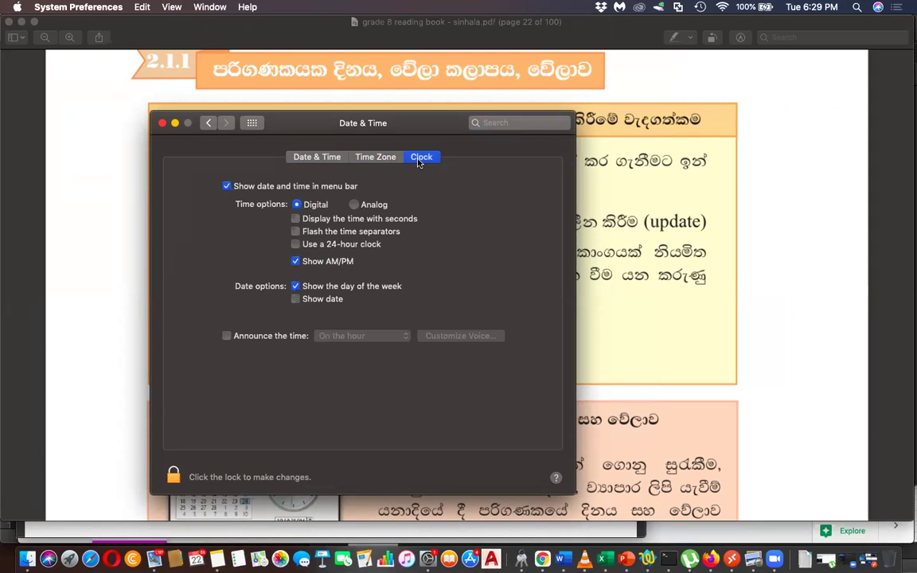
left_click(319, 157)
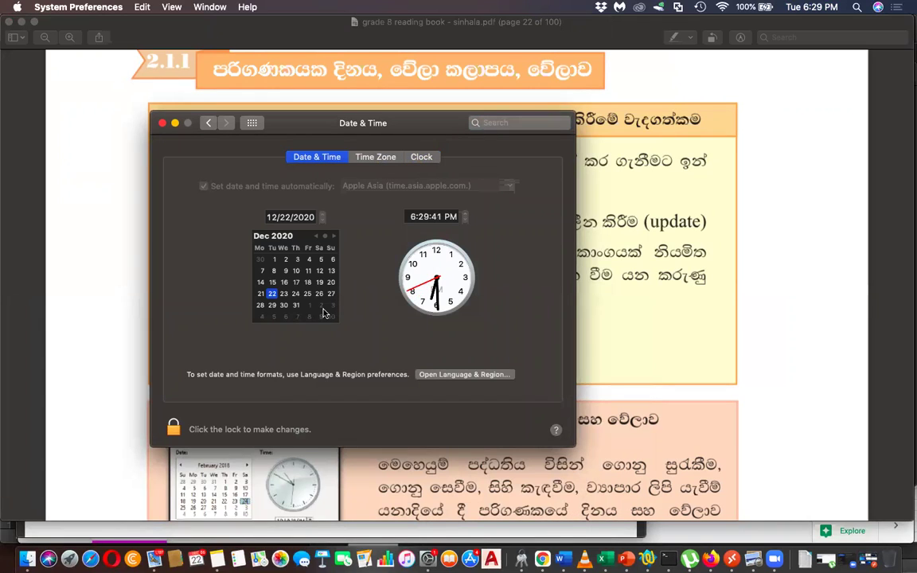
left_click(162, 123)
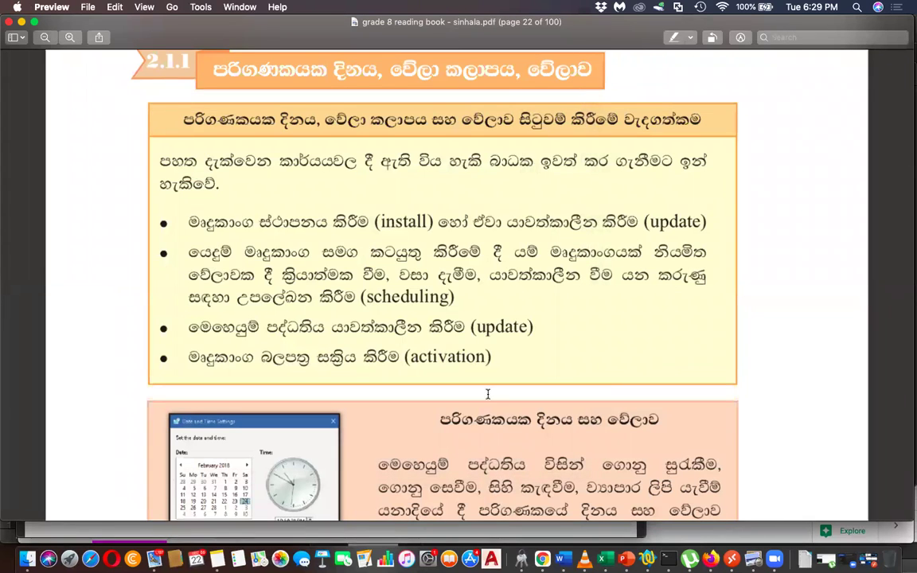
Read the textbook's time zone section on page 22 and continue to the currency and number formats on page 23.
scroll(487, 393, "down", 10)
scroll(487, 393, "down", 2)
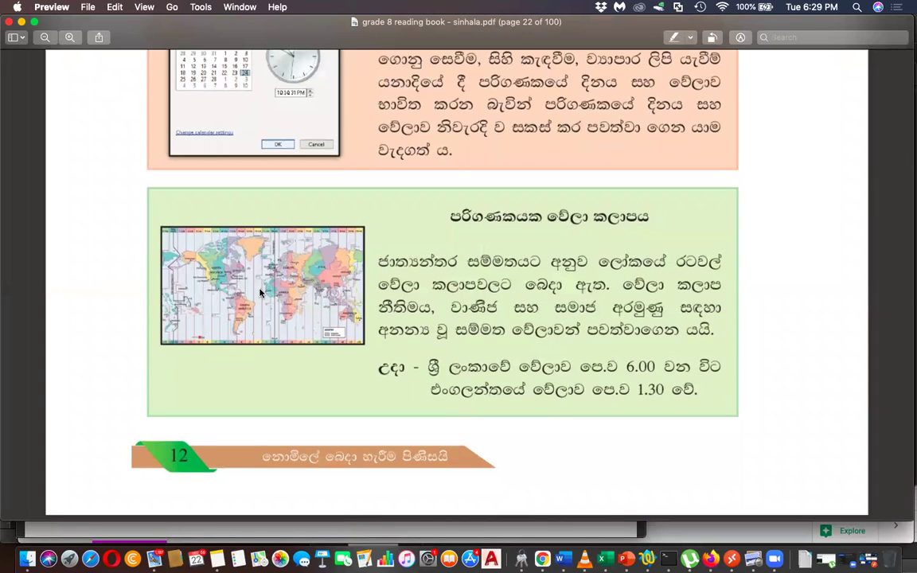
scroll(543, 343, "down", 2)
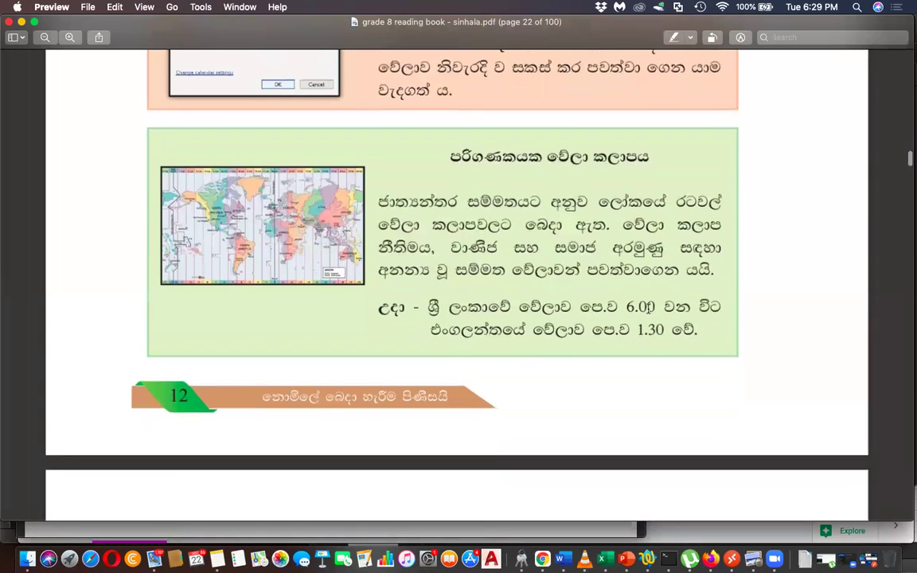
scroll(651, 307, "down", 1)
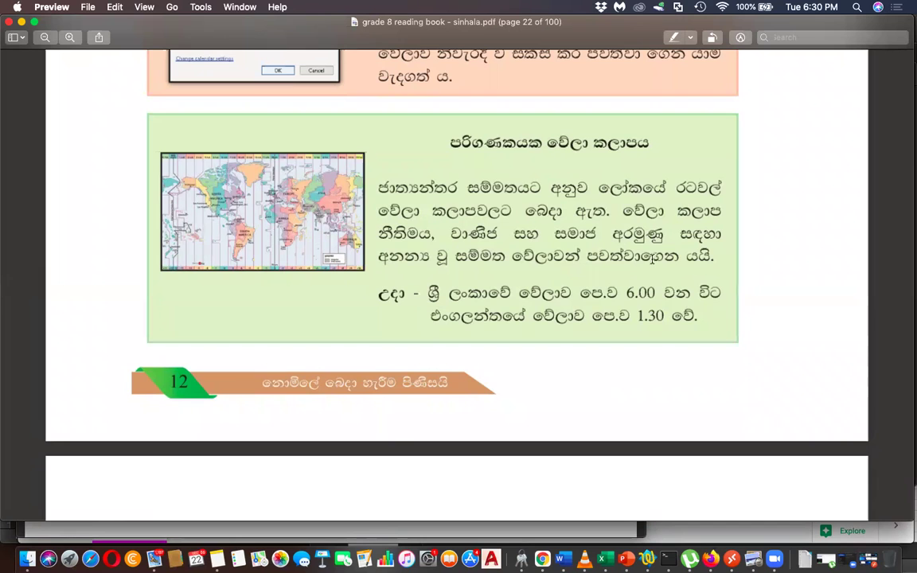
scroll(652, 261, "down", 2)
scroll(652, 260, "down", 15)
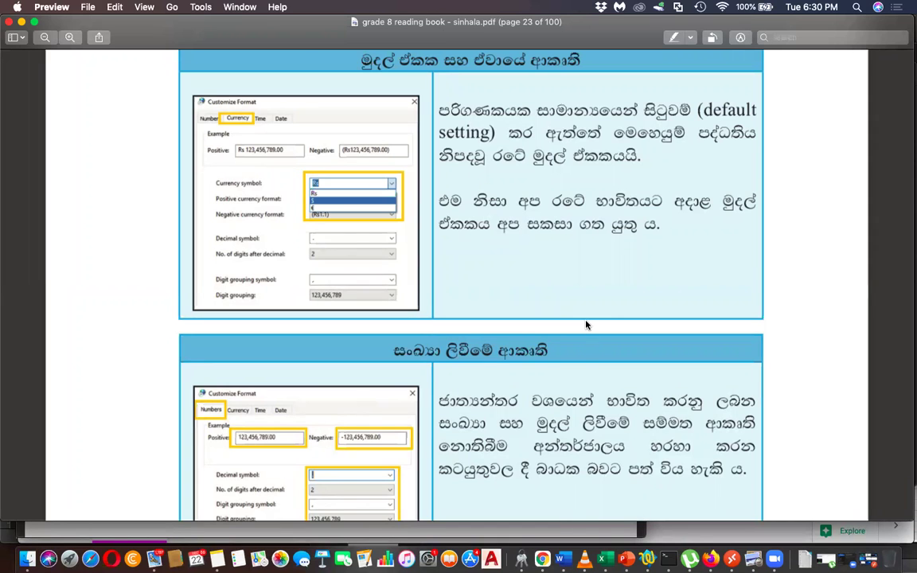
Switch to the remote Windows desktop, search for "cont" and open Control Panel.
left_click(731, 559)
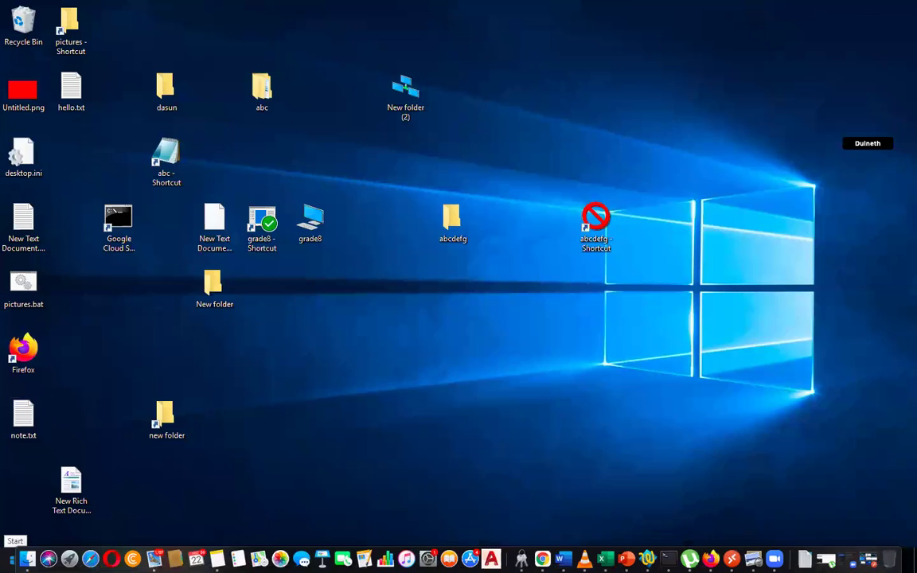
left_click(13, 562)
type("ont")
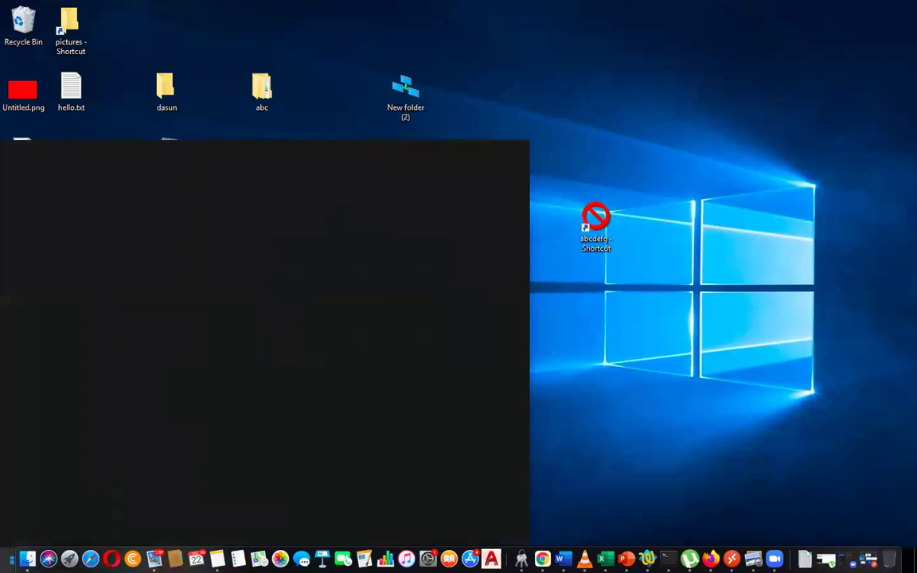
key("BackSpace")
key("BackSpace")
key("BackSpace")
type("contc")
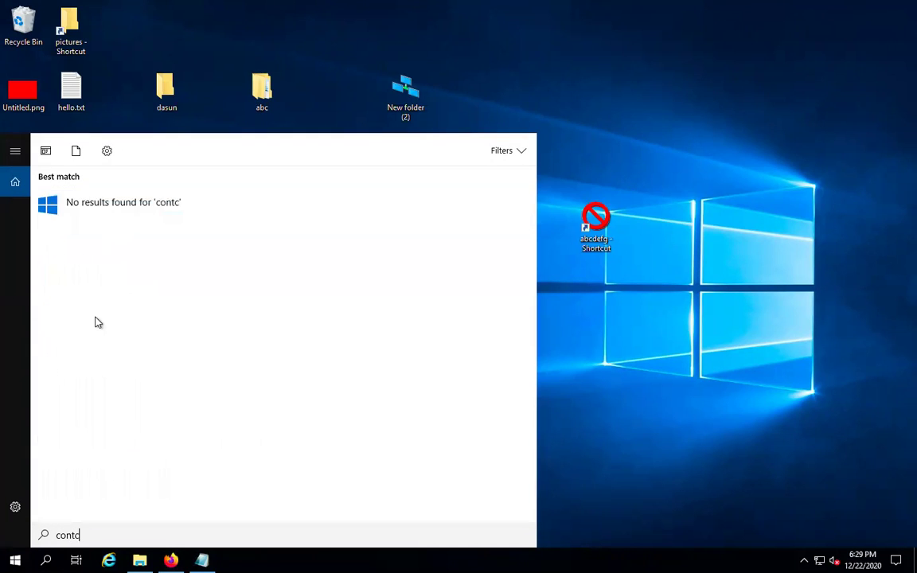
key("BackSpace")
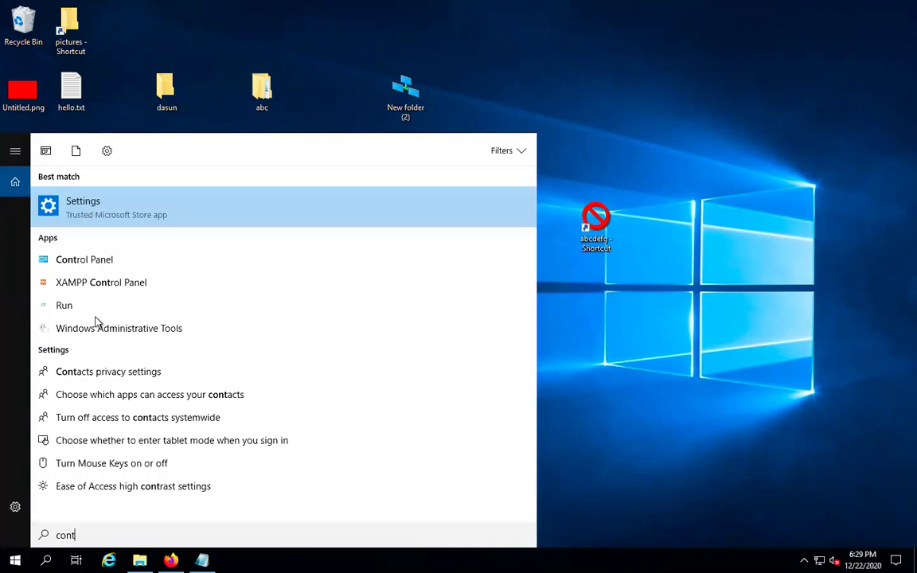
left_click(84, 260)
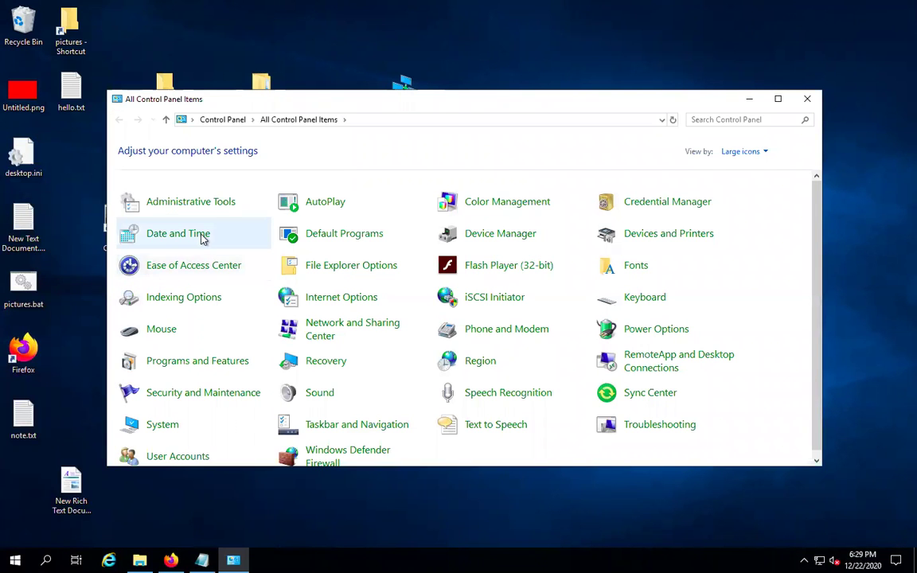
Set the currency symbol to "Rs." in the Region settings' additional formats and apply it.
left_click(473, 366)
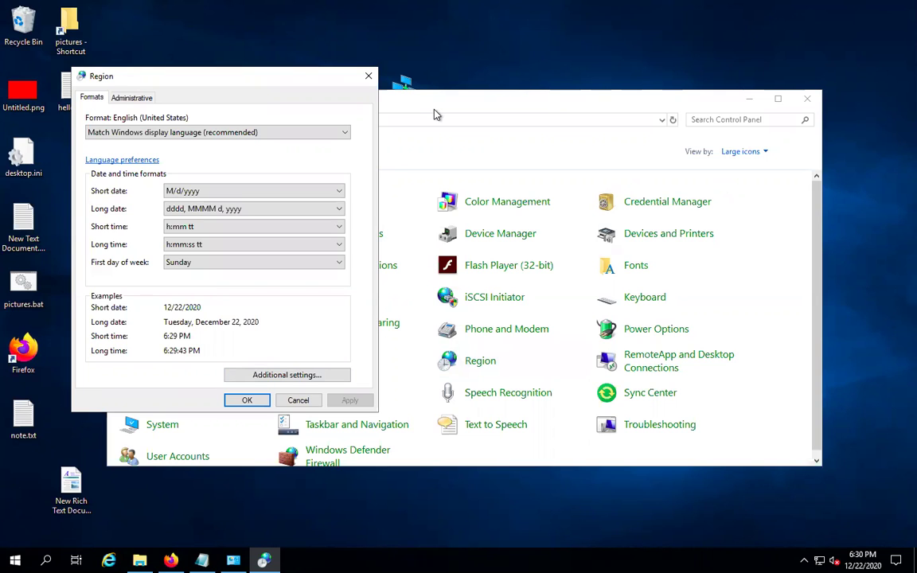
left_click(278, 376)
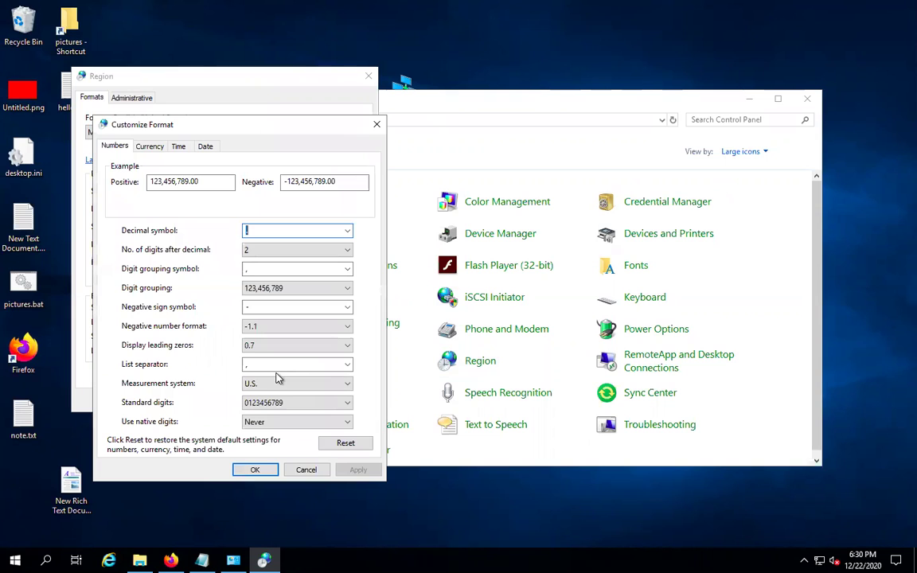
left_click(138, 150)
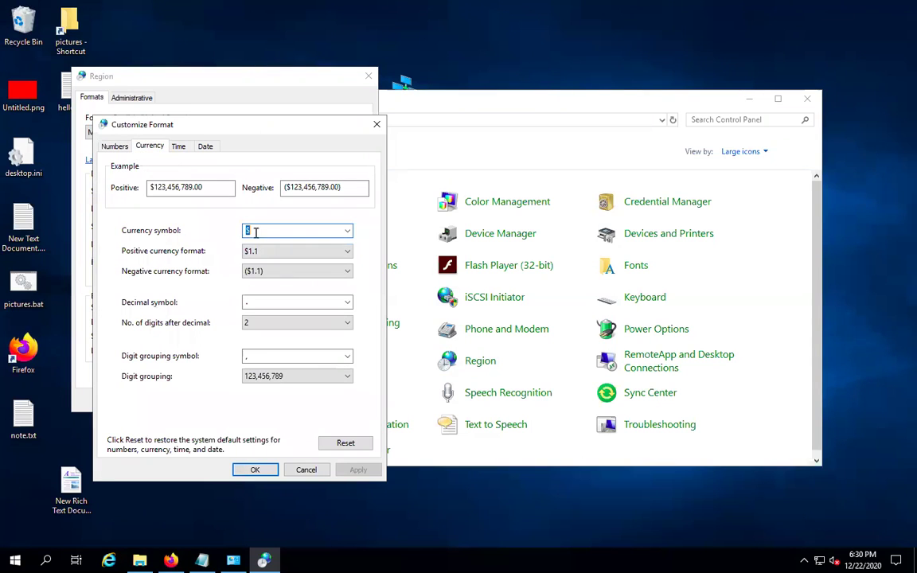
type("Rs.")
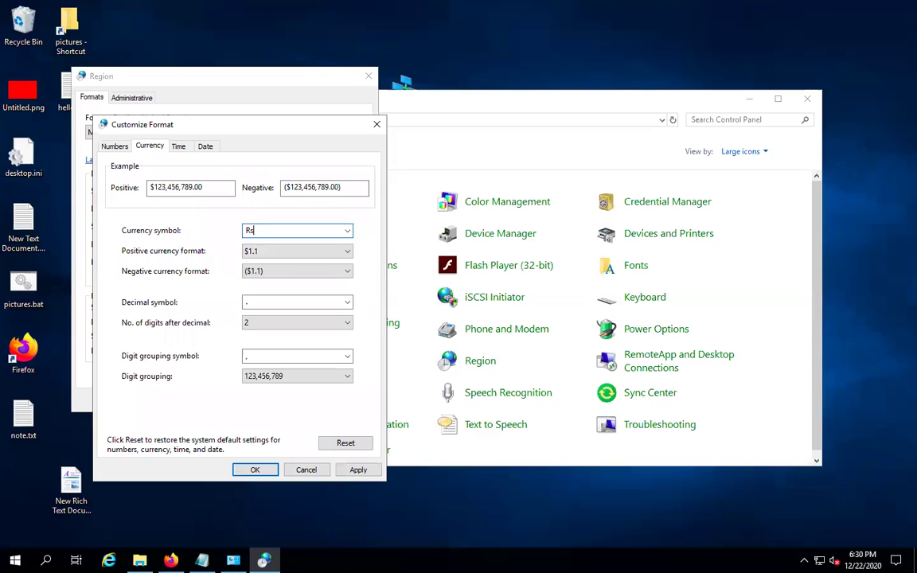
left_click(359, 469)
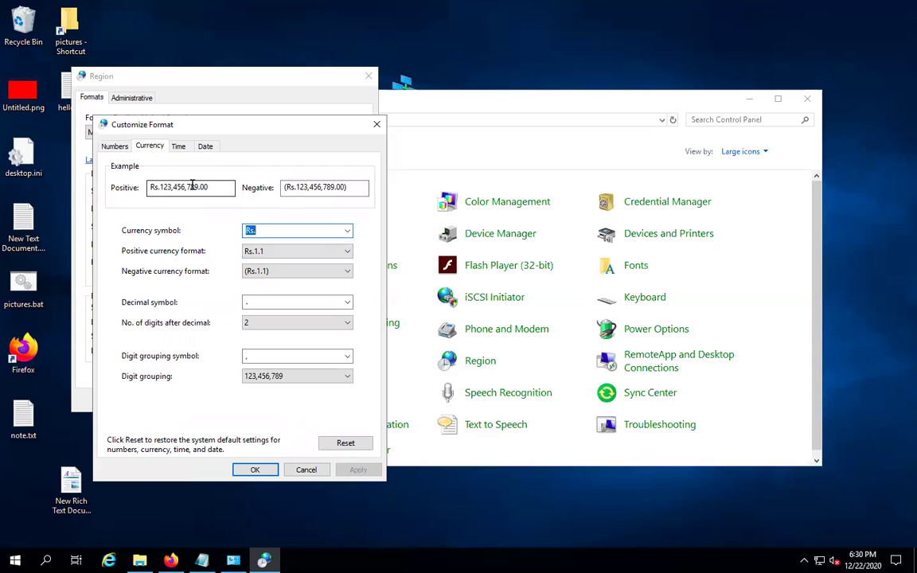
View the decimal symbol choices in the number format settings and close the Customize Format dialog.
left_click(117, 147)
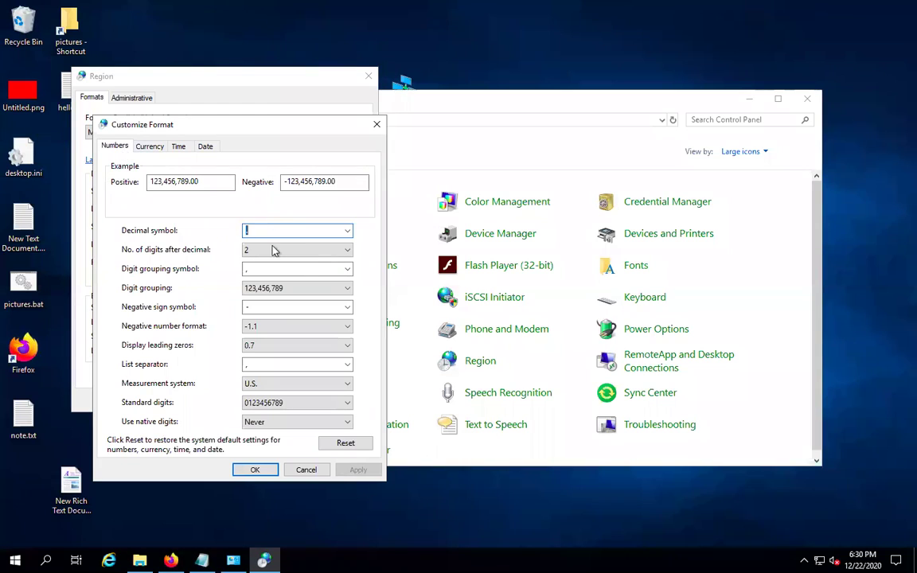
left_click(347, 231)
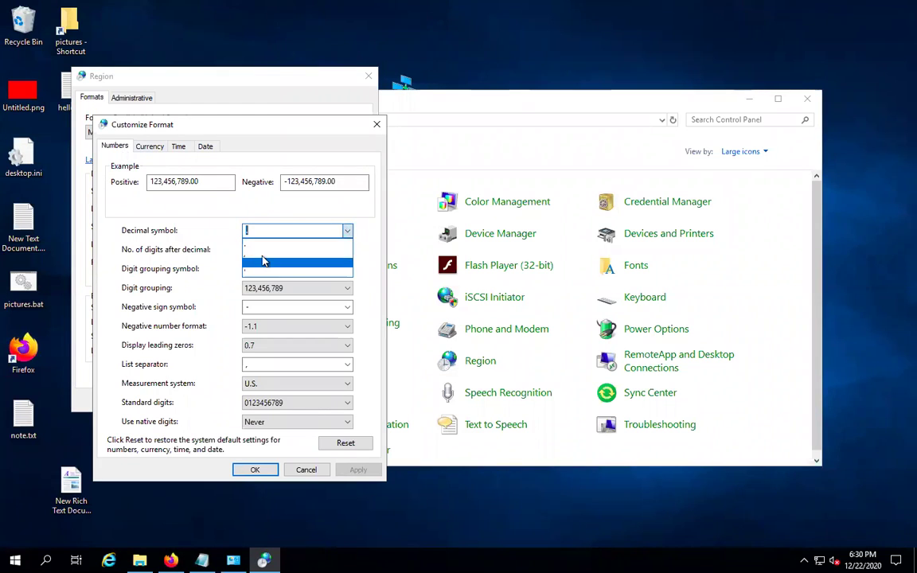
left_click(280, 215)
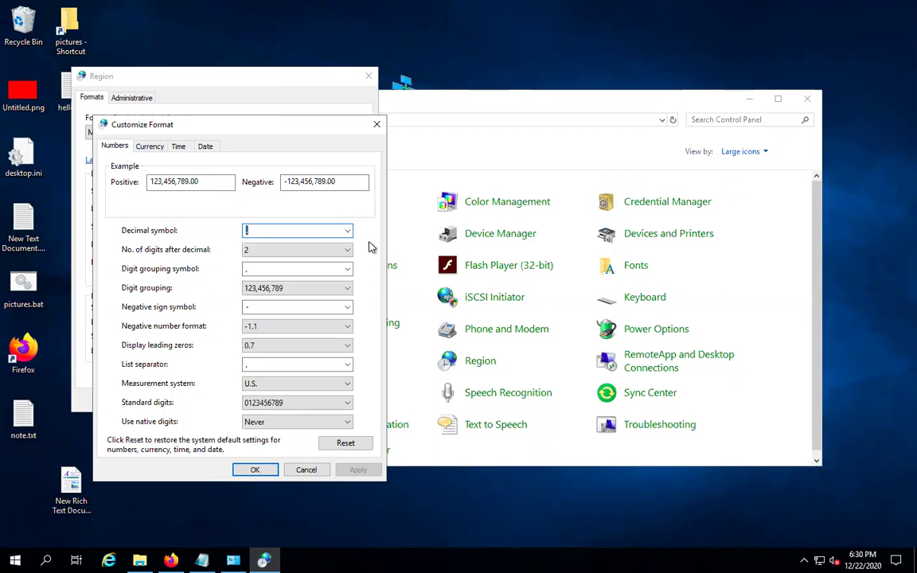
left_click(376, 124)
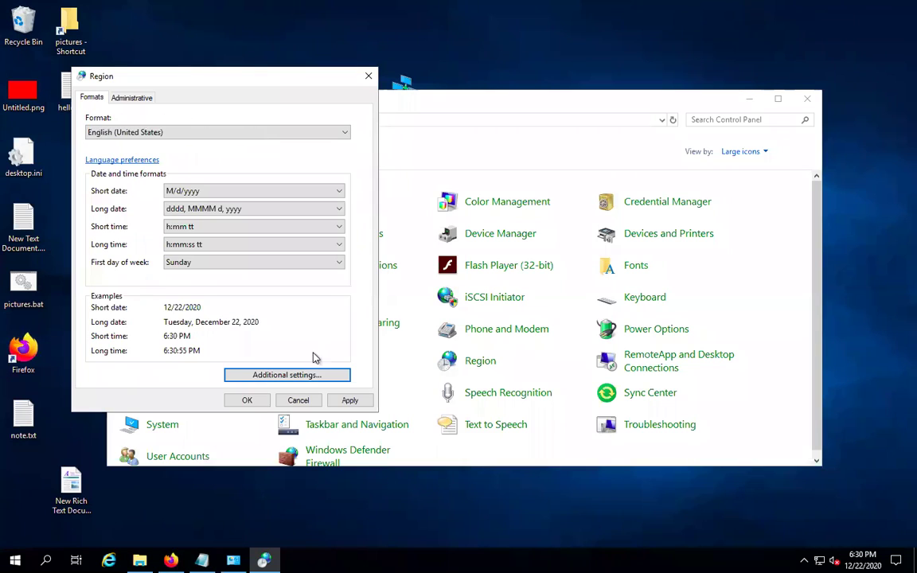
Reopen the additional format settings to check the currency format, and close the dialog.
left_click(315, 379)
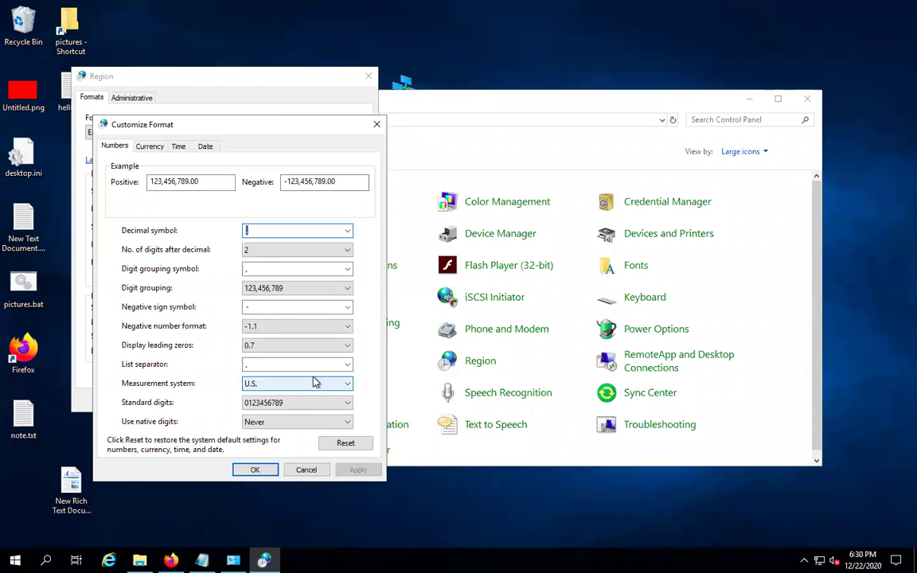
left_click(149, 146)
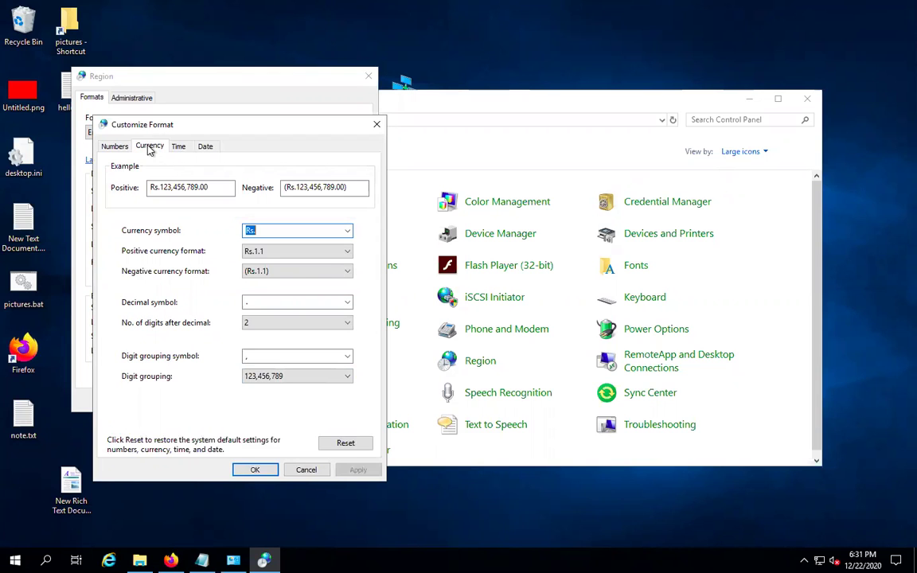
left_click(377, 124)
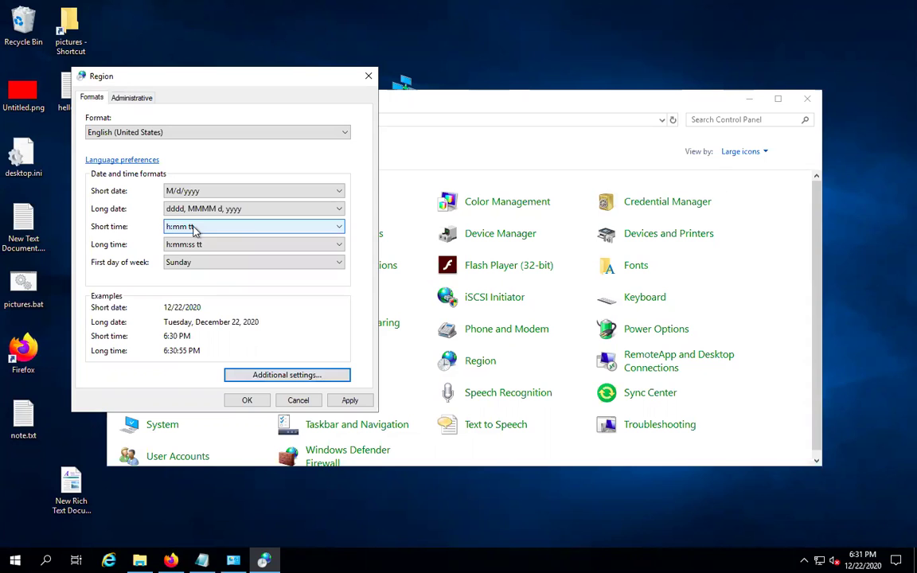
View the Region dialog's administrative settings, then open the additional settings and look over the currency and number formats.
left_click(132, 97)
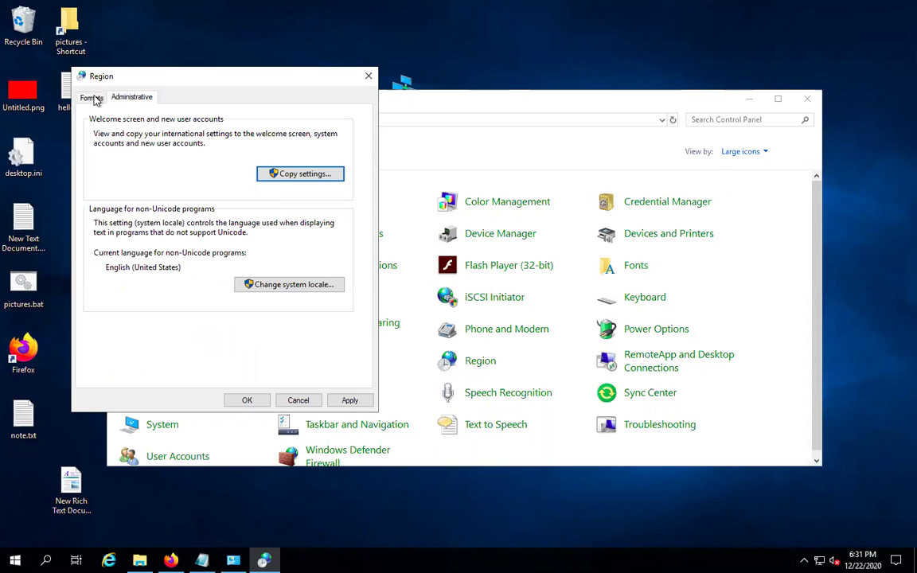
left_click(93, 98)
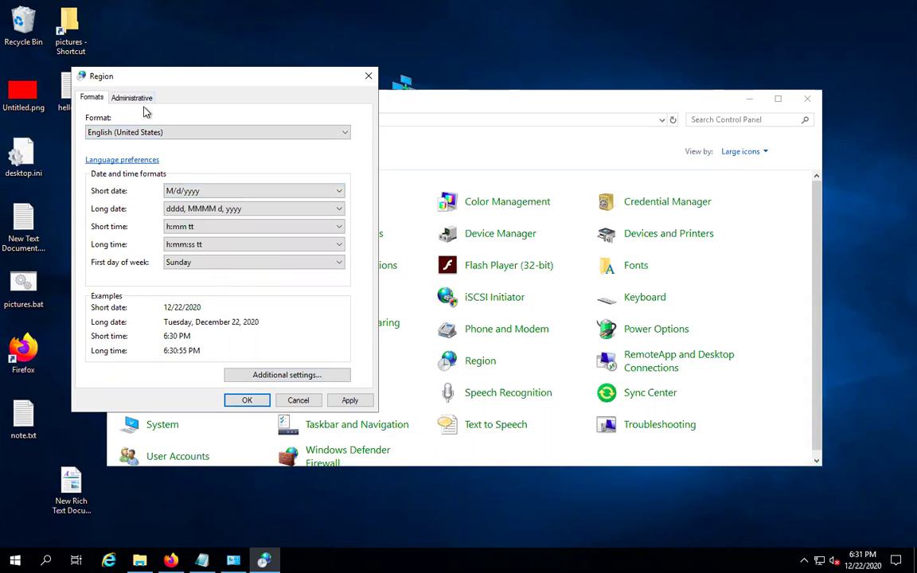
left_click(288, 375)
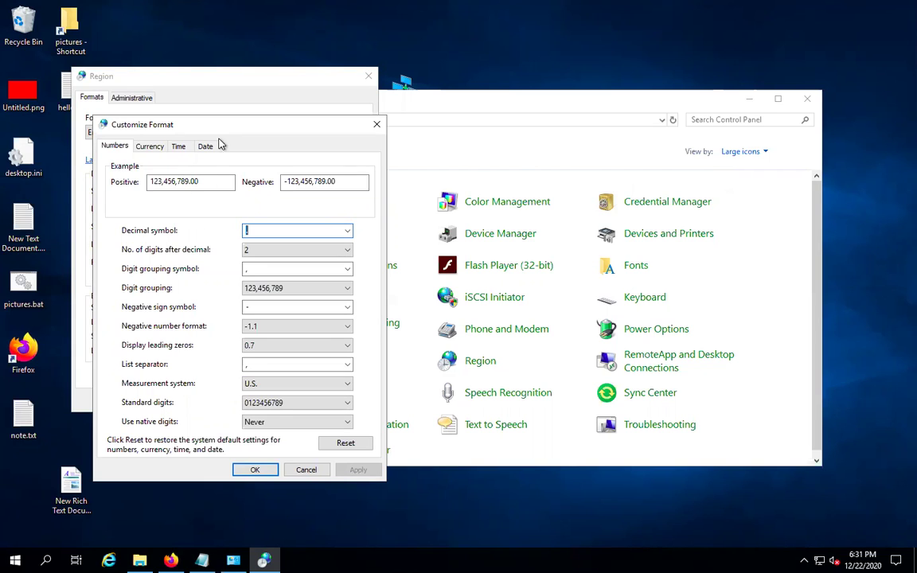
left_click(147, 145)
left_click(119, 145)
left_click_drag(188, 123, 194, 92)
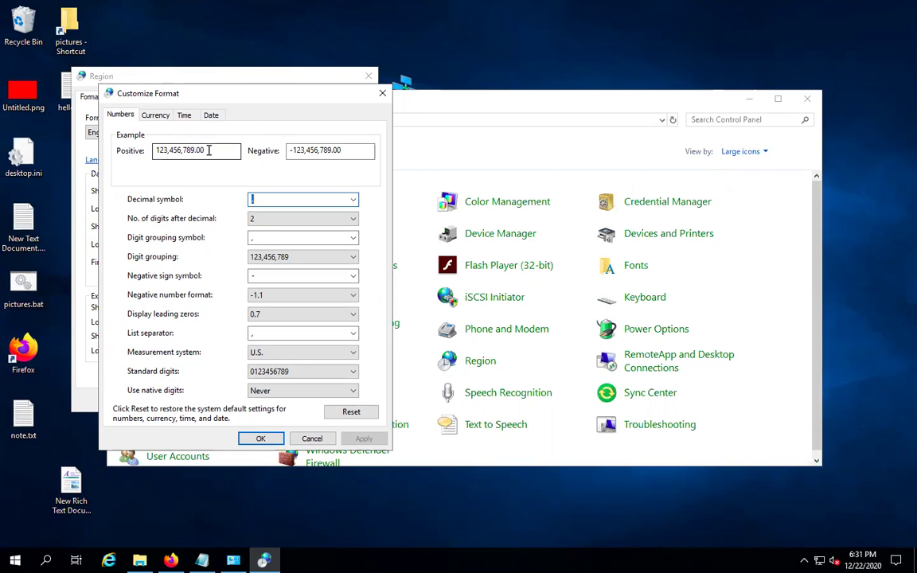
Set the digit grouping symbol to a blank space in the number format settings and apply it.
left_click(260, 238)
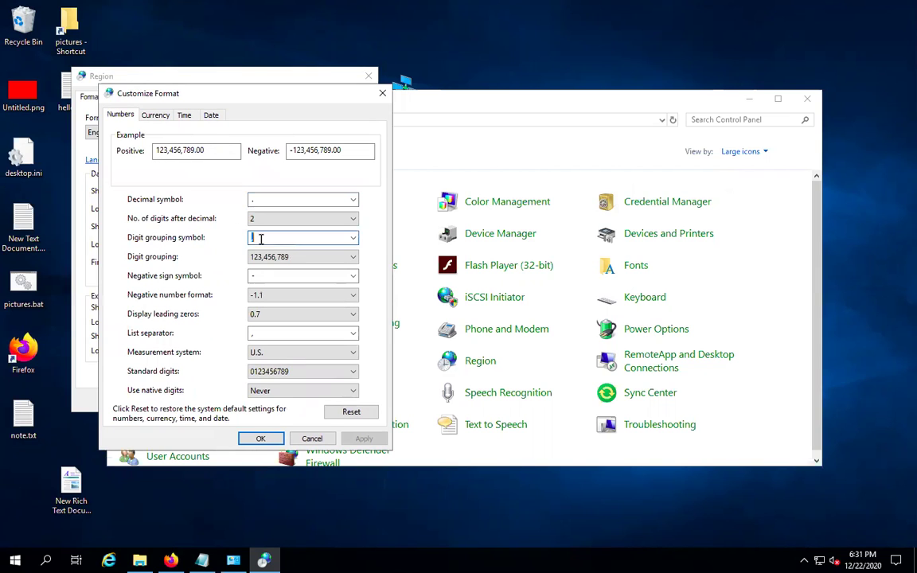
key("BackSpace")
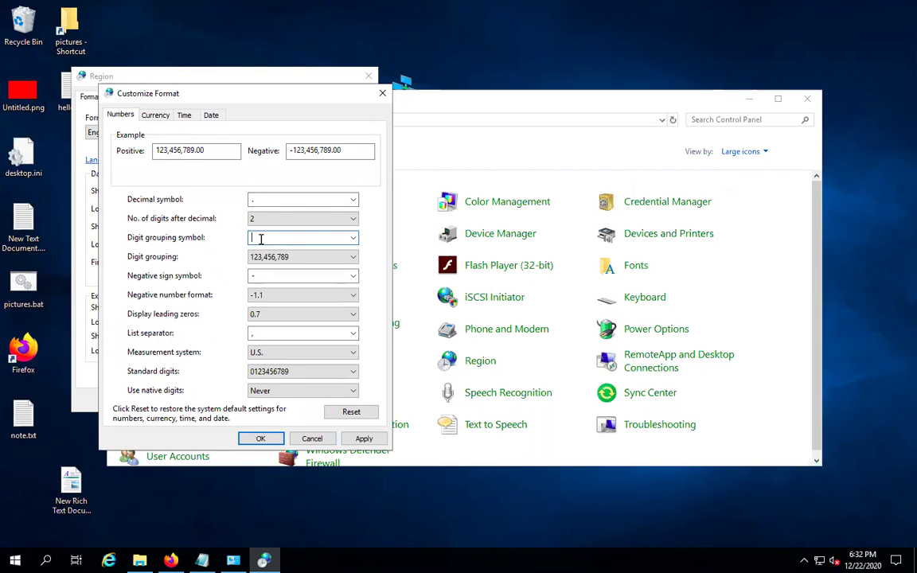
left_click(363, 439)
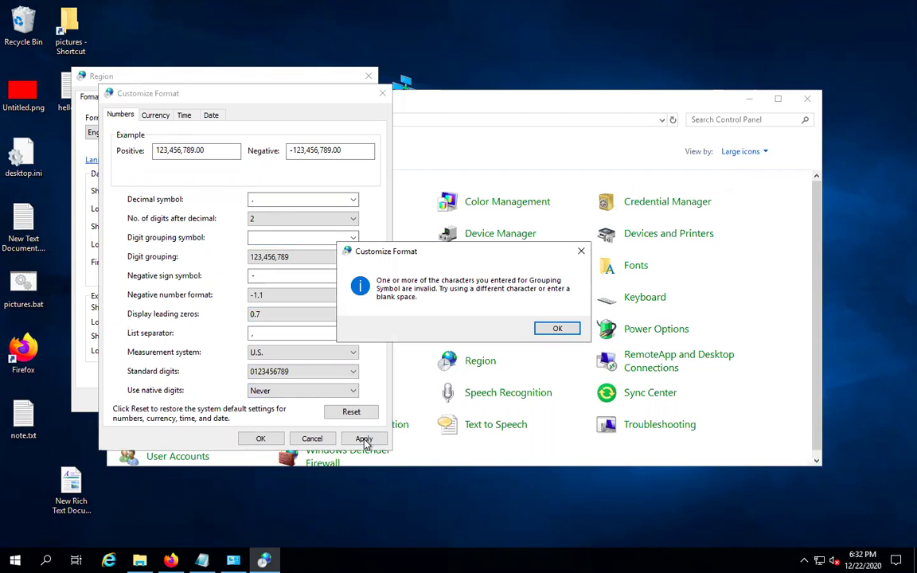
left_click(560, 329)
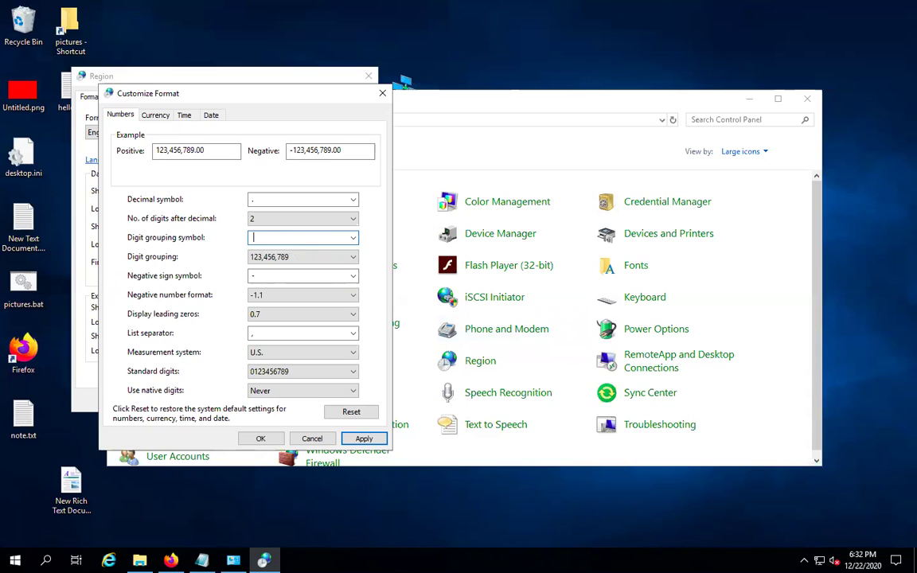
left_click(364, 439)
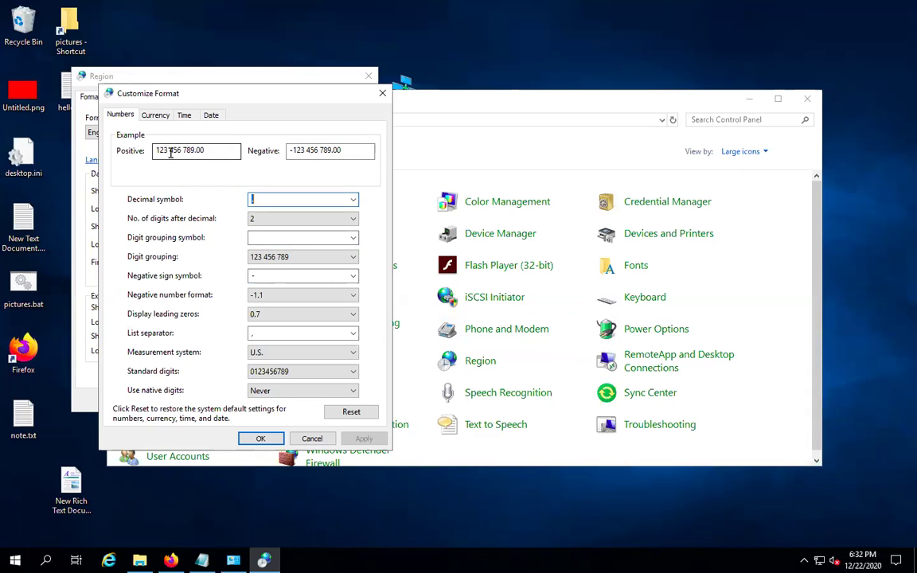
Set the digit grouping symbol back to a comma and apply it.
left_click(267, 237)
type(",")
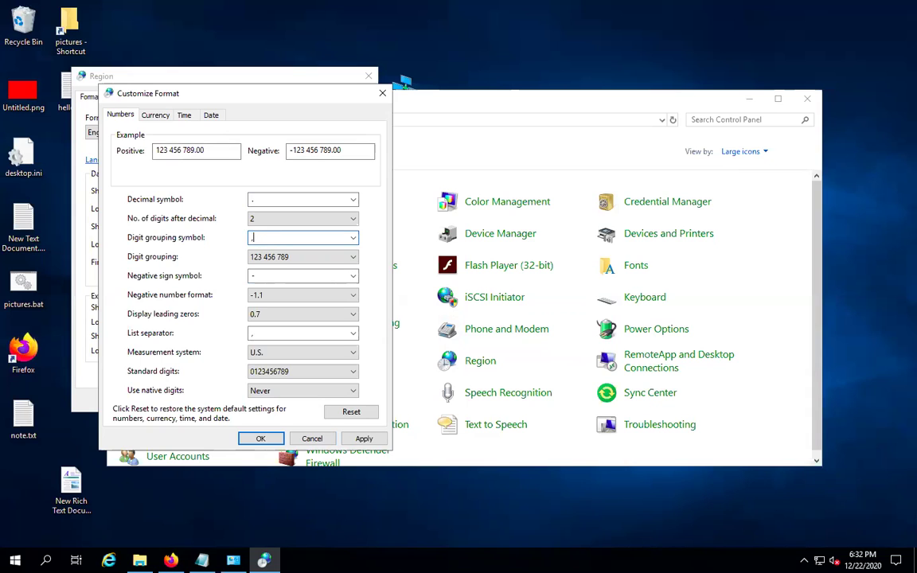
left_click(378, 441)
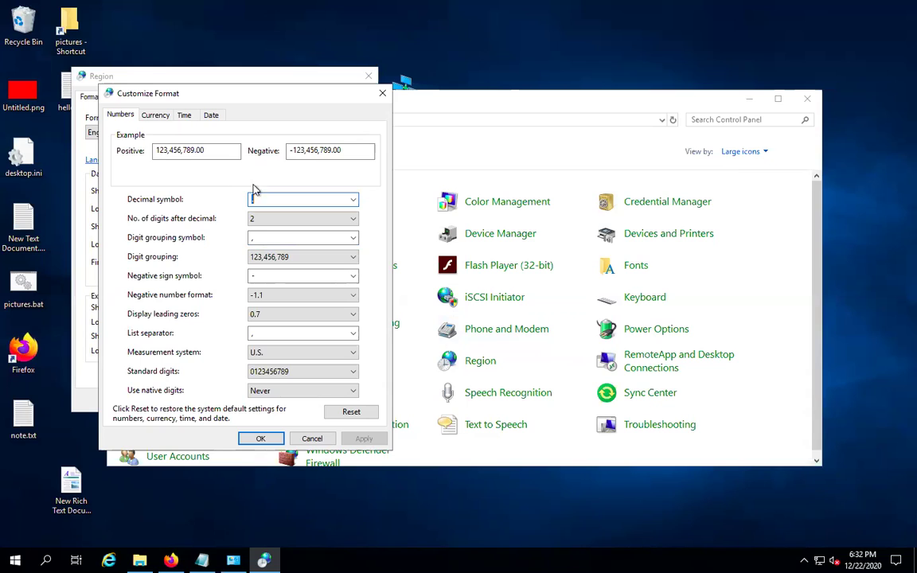
Try "A" as the applied digit grouping symbol, and restore the comma.
left_click(261, 239)
type("A")
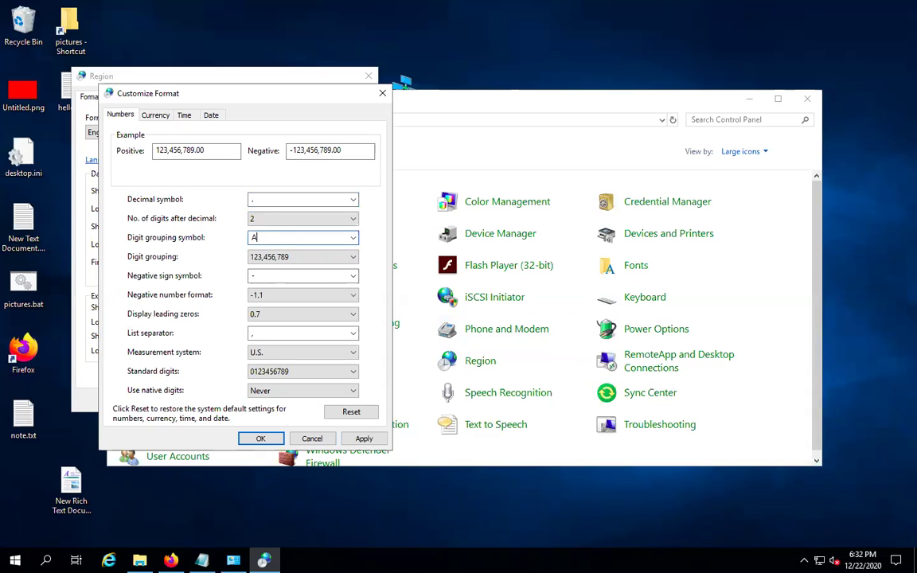
left_click(364, 439)
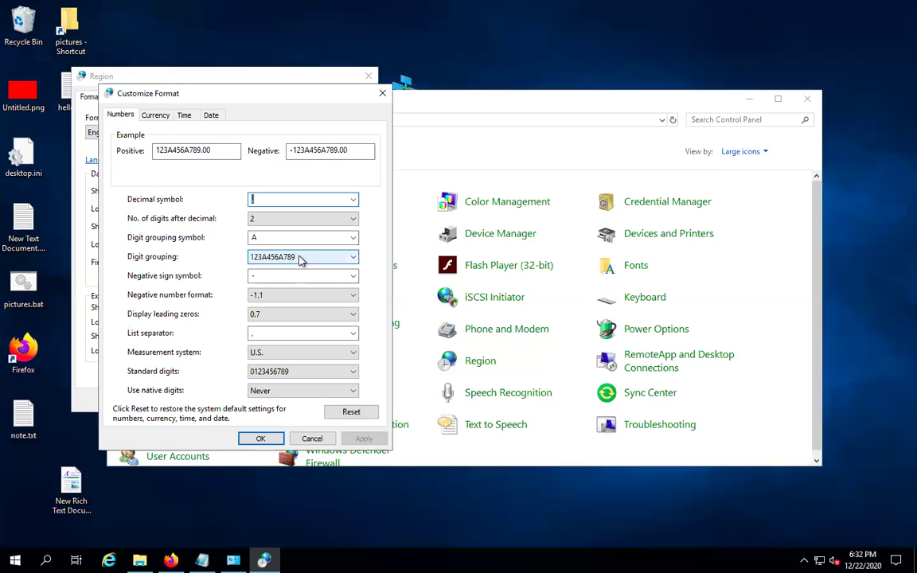
double_click(276, 237)
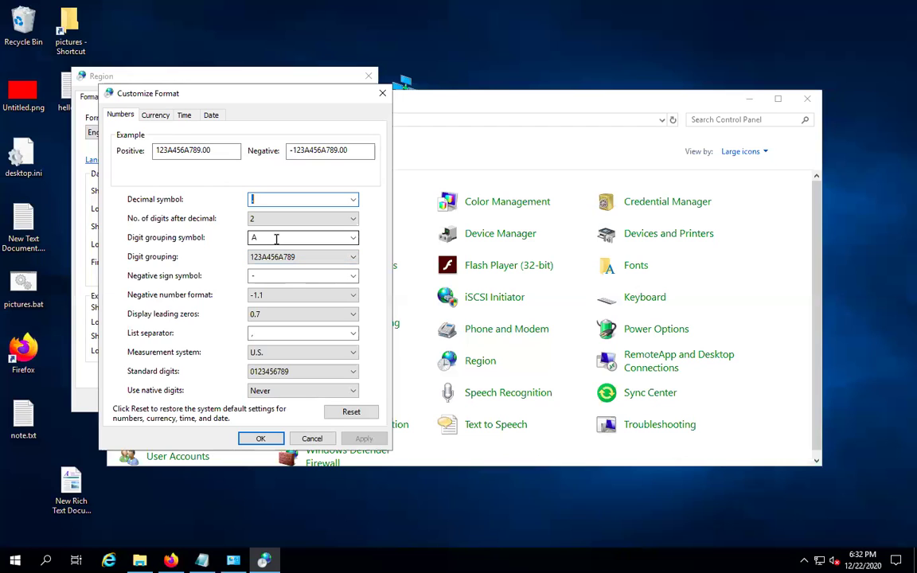
type(",")
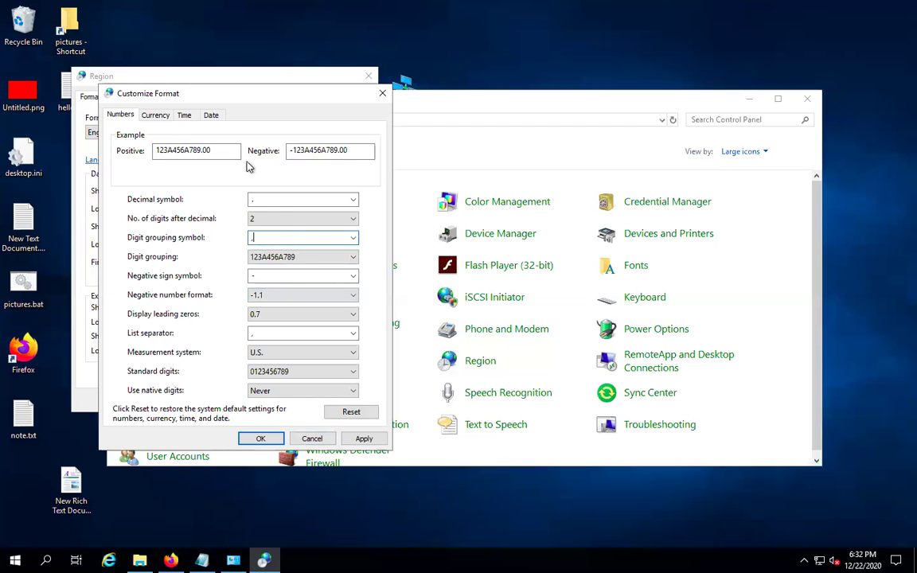
left_click(364, 438)
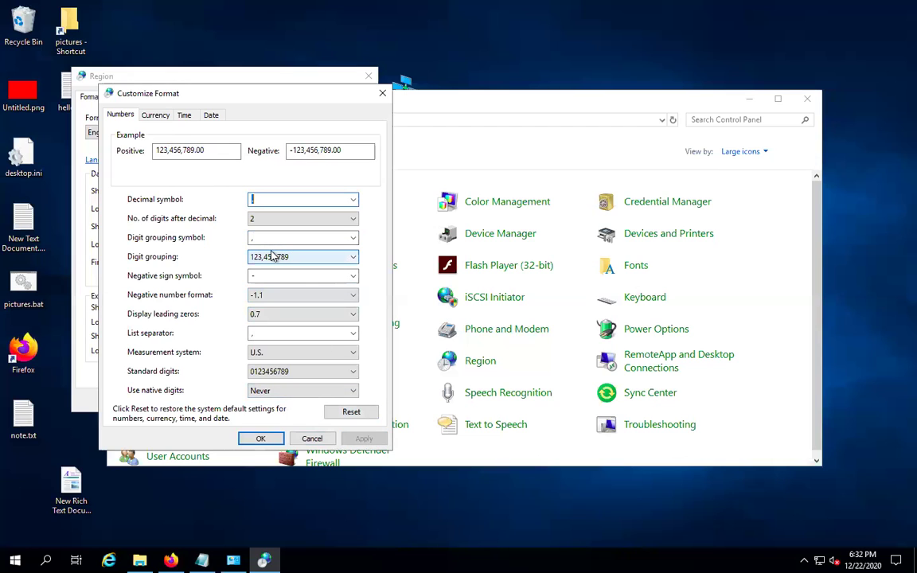
View the measurement system choices in the number format settings, keeping U.S. selected.
left_click(295, 356)
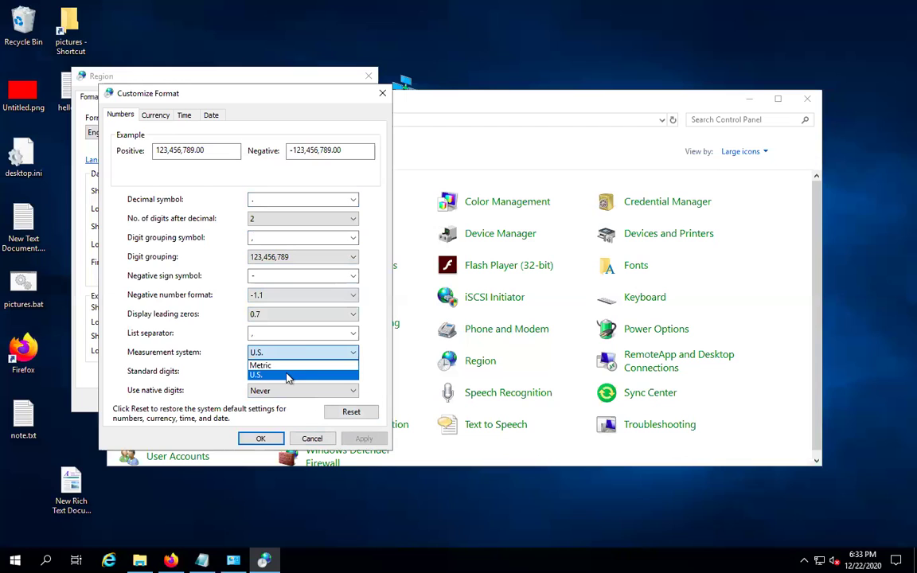
left_click(288, 376)
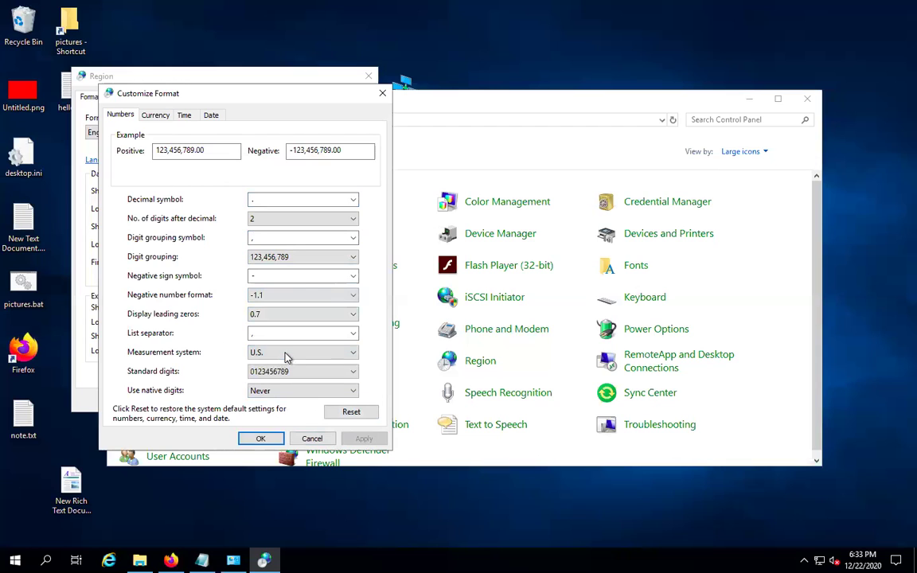
left_click(287, 355)
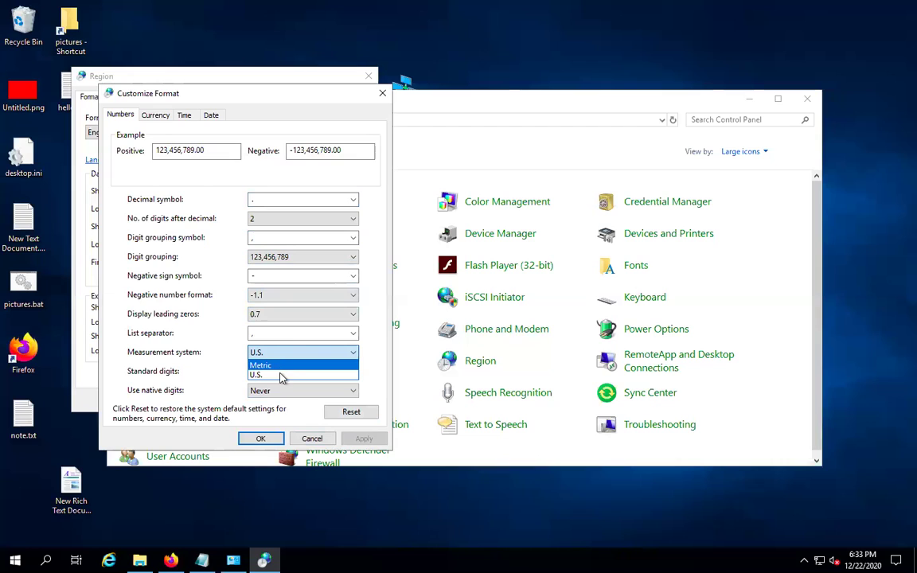
left_click(280, 376)
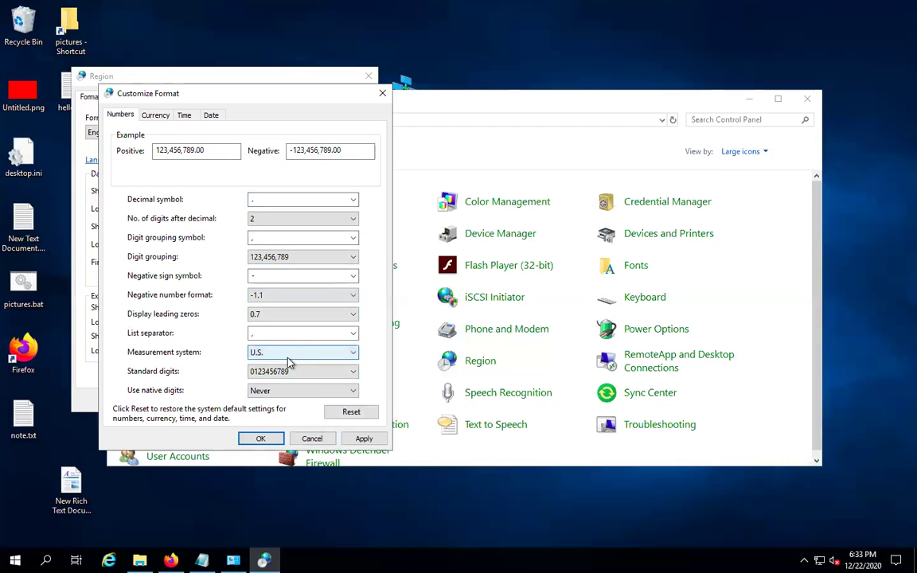
left_click(301, 371)
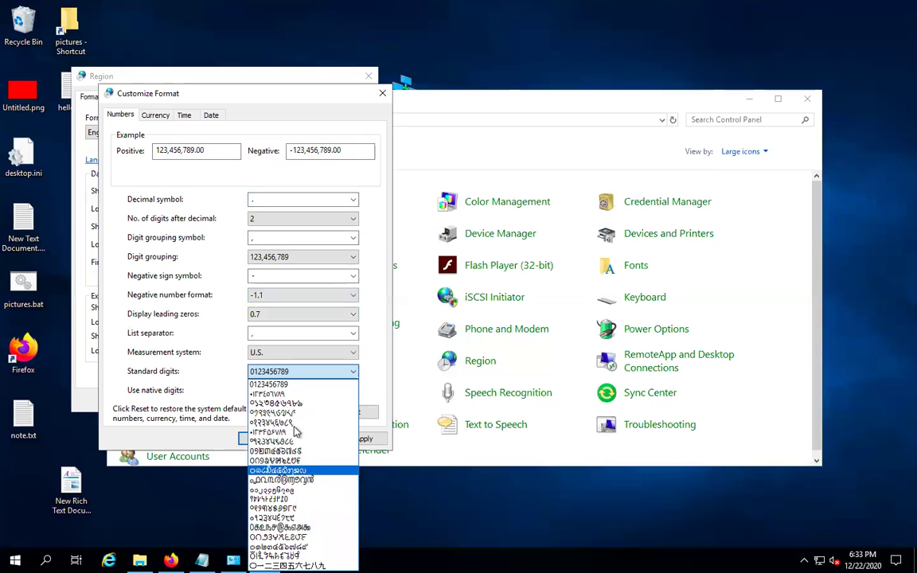
left_click(286, 386)
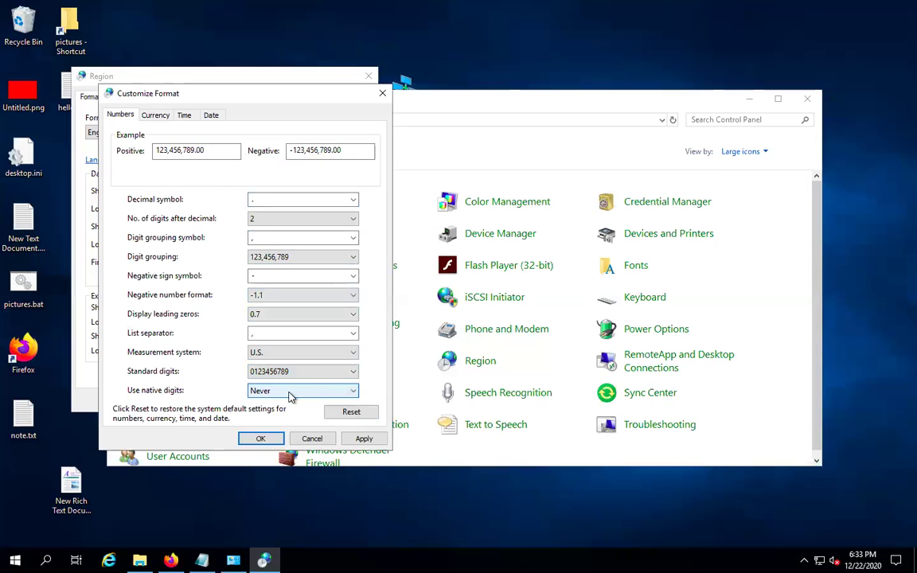
left_click(290, 393)
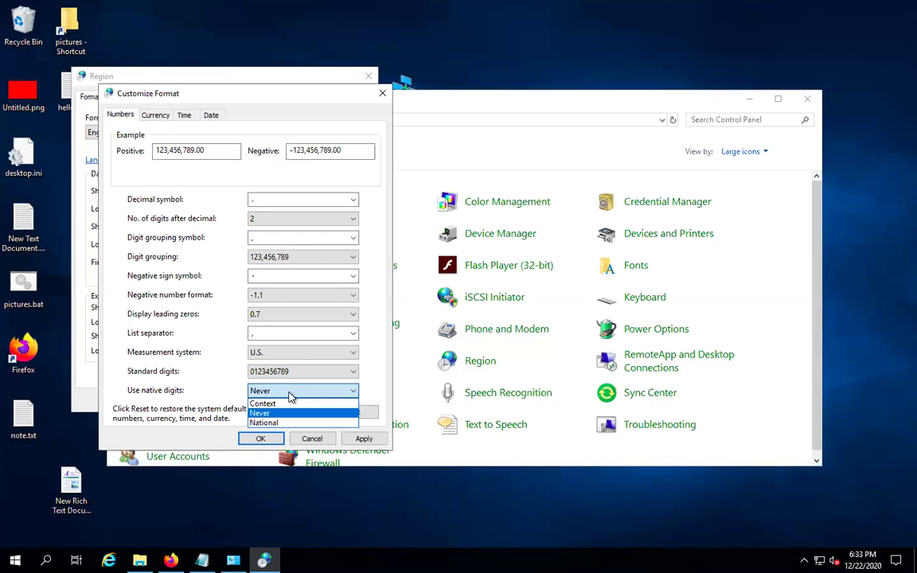
left_click(204, 379)
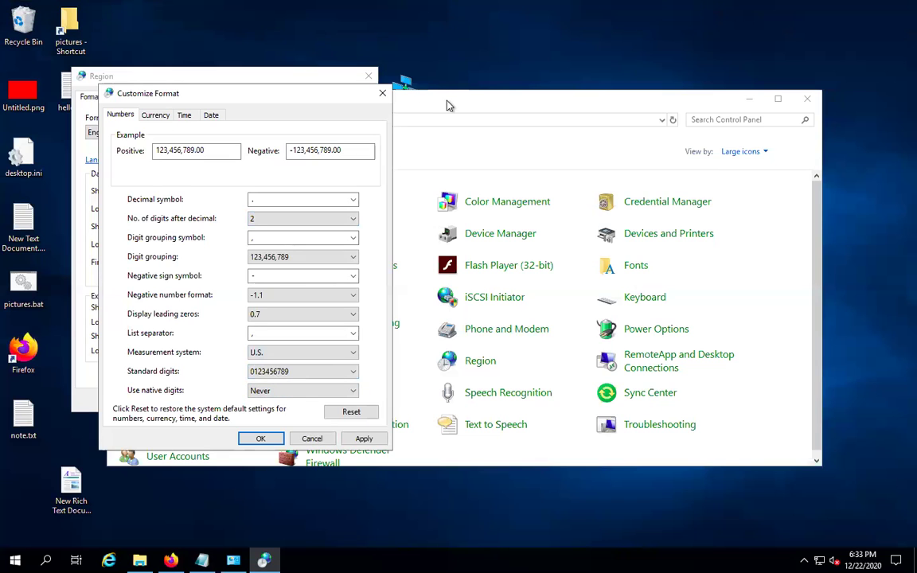
Apply the number format and region settings, and close both dialogs.
left_click(366, 439)
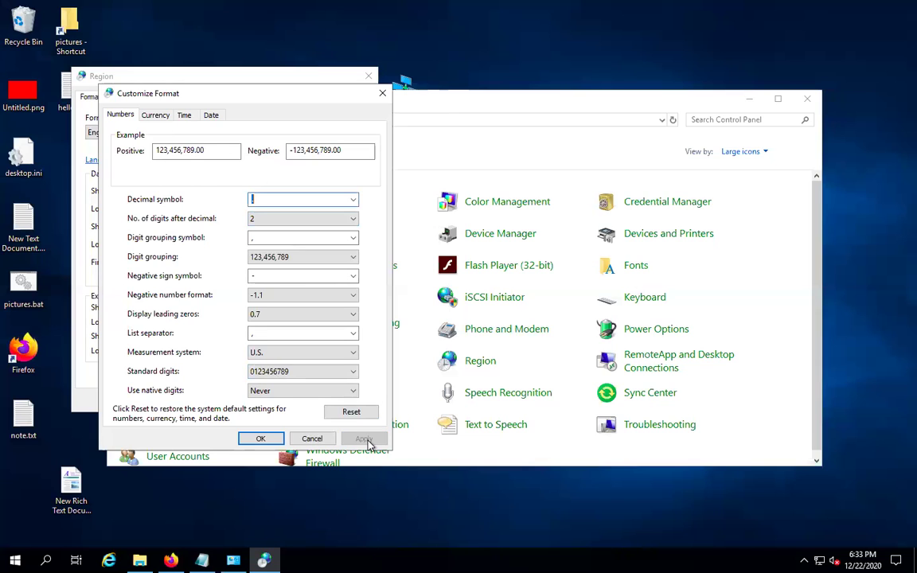
left_click(263, 440)
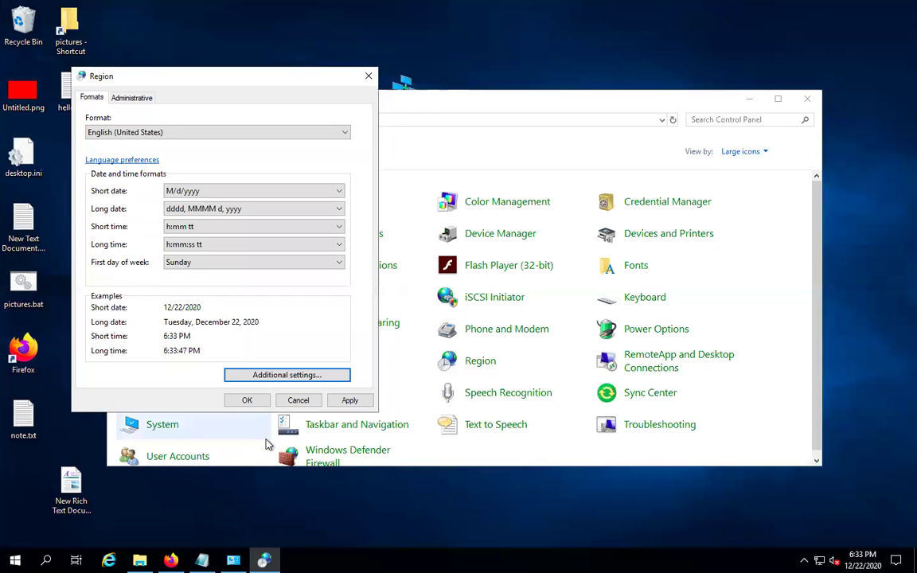
left_click(342, 401)
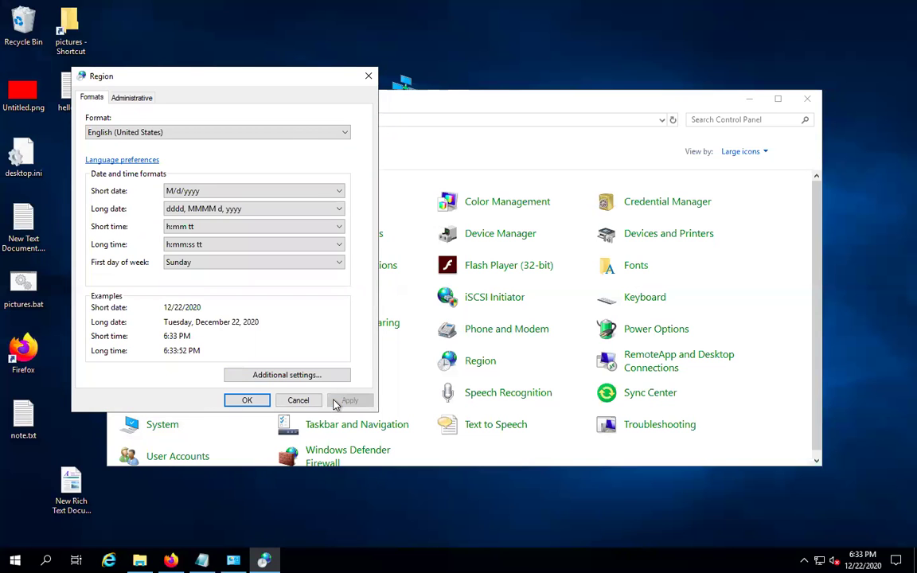
left_click(248, 400)
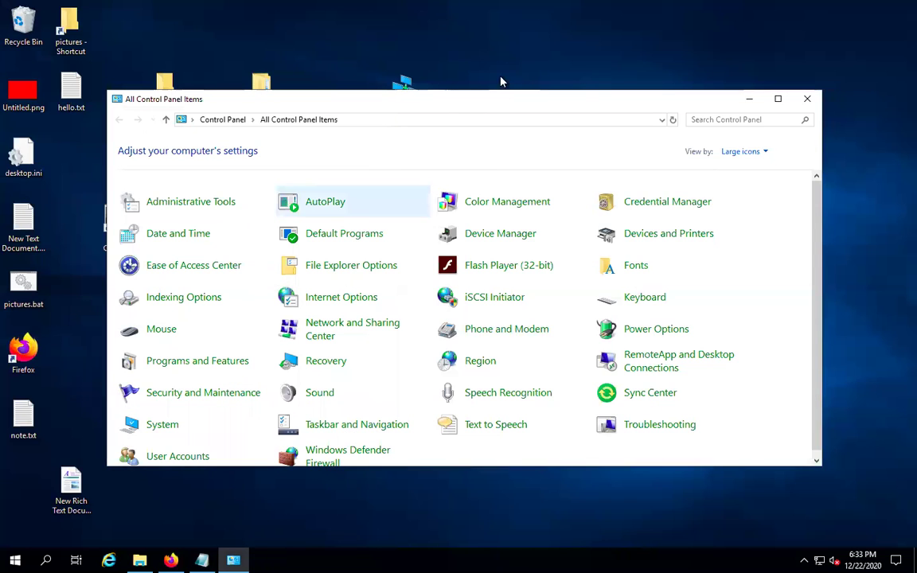
Reposition the Control Panel window on the desktop and close it.
left_click_drag(525, 105, 450, 6)
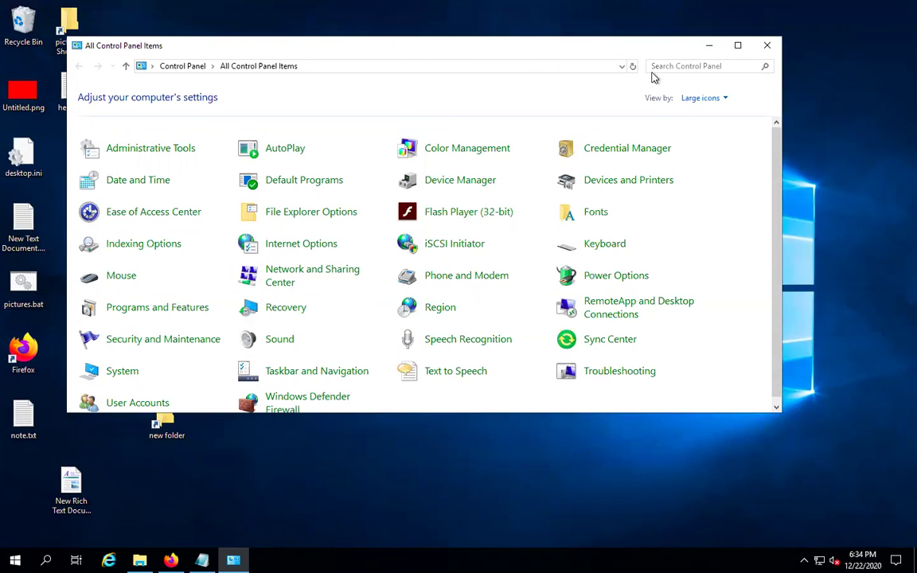
left_click_drag(637, 73, 637, 85)
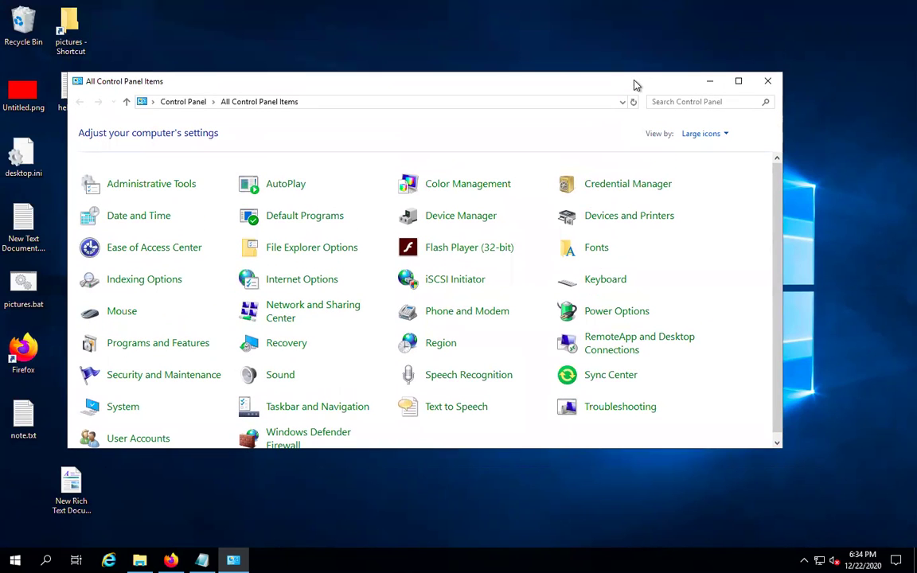
mouse_move(452, 6)
left_click(769, 82)
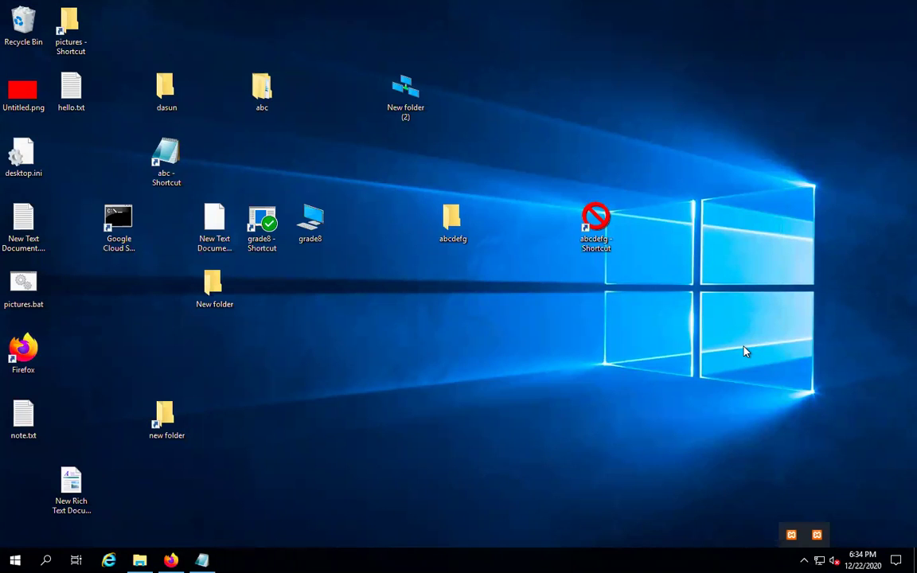
Switch to the grade 8 reading book PDF in Preview and show section 2.1.2 on file attributes.
key("super+Tab")
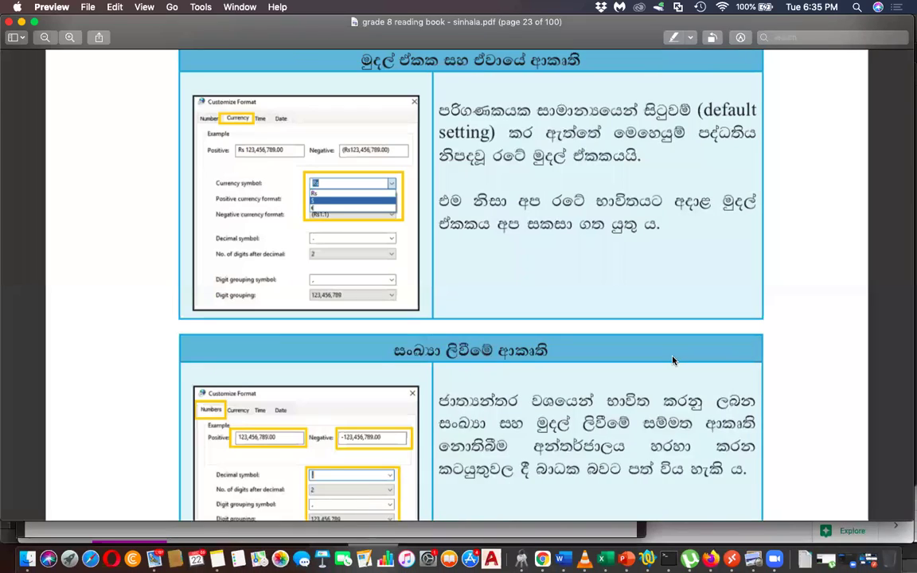
scroll(672, 361, "down", 10)
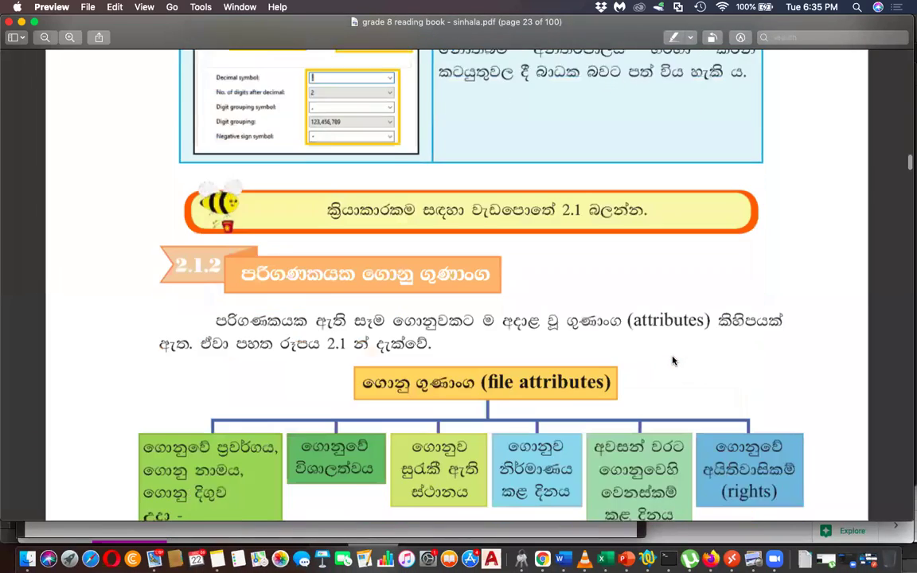
scroll(673, 361, "down", 4)
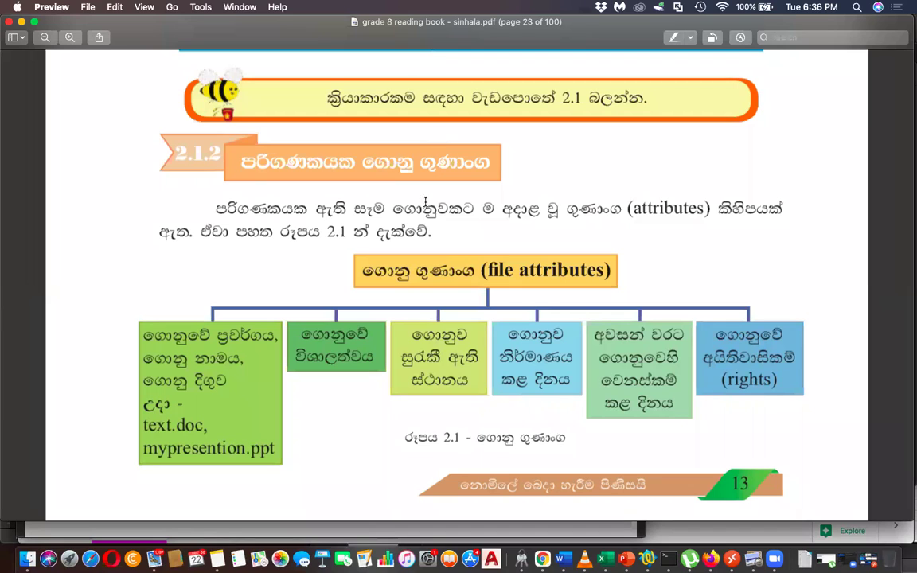
Browse the files in the Mac's Desktop folder in Finder as examples of file attributes, and close the window.
left_click(27, 560)
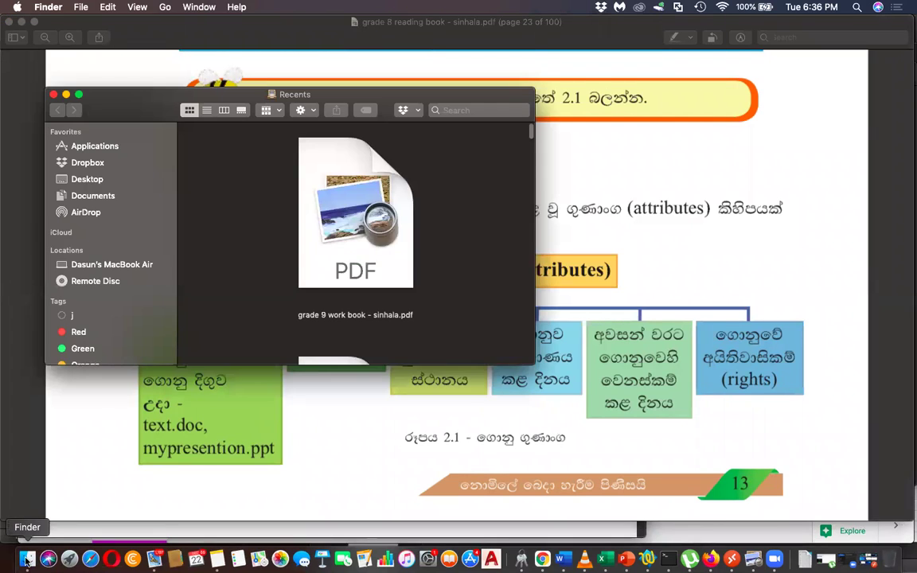
left_click_drag(395, 94, 601, 73)
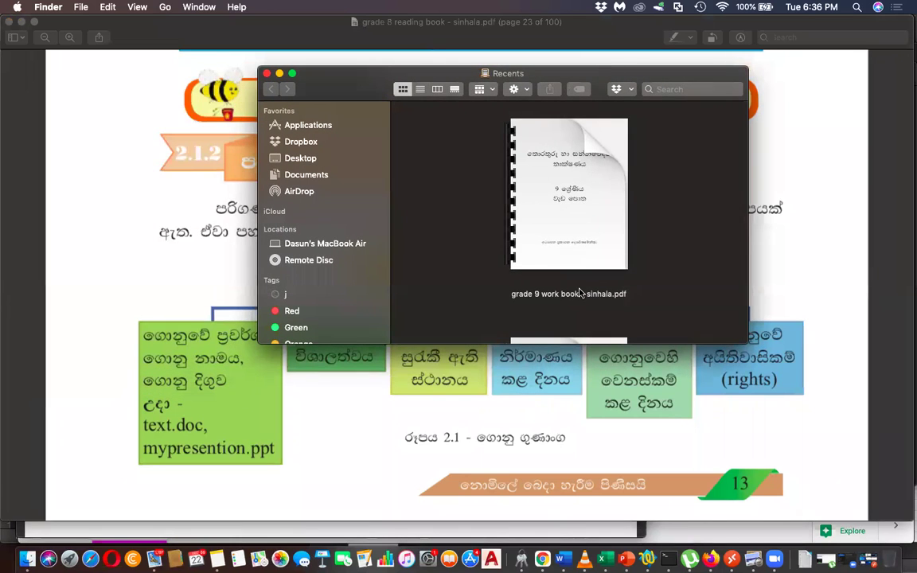
scroll(569, 199, "down", 1)
left_click(305, 157)
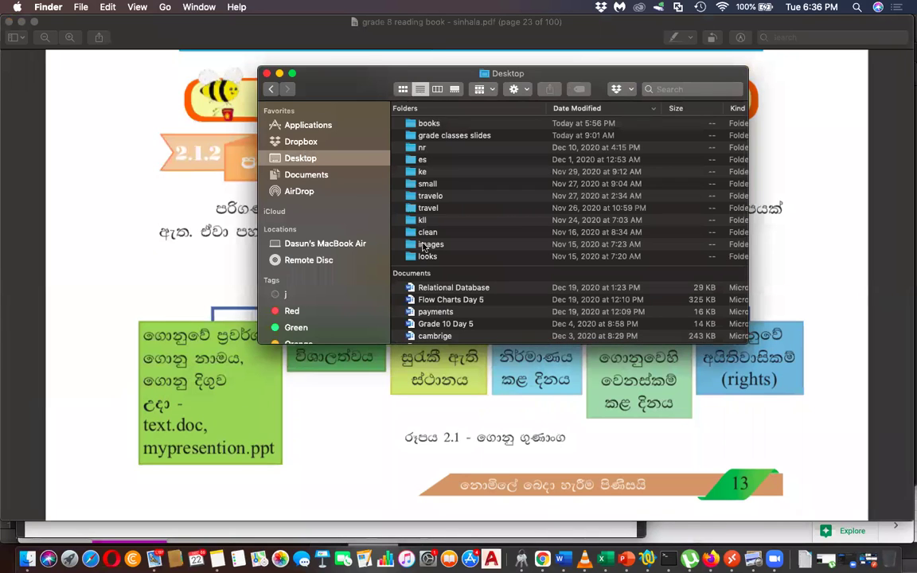
scroll(424, 261, "down", 5)
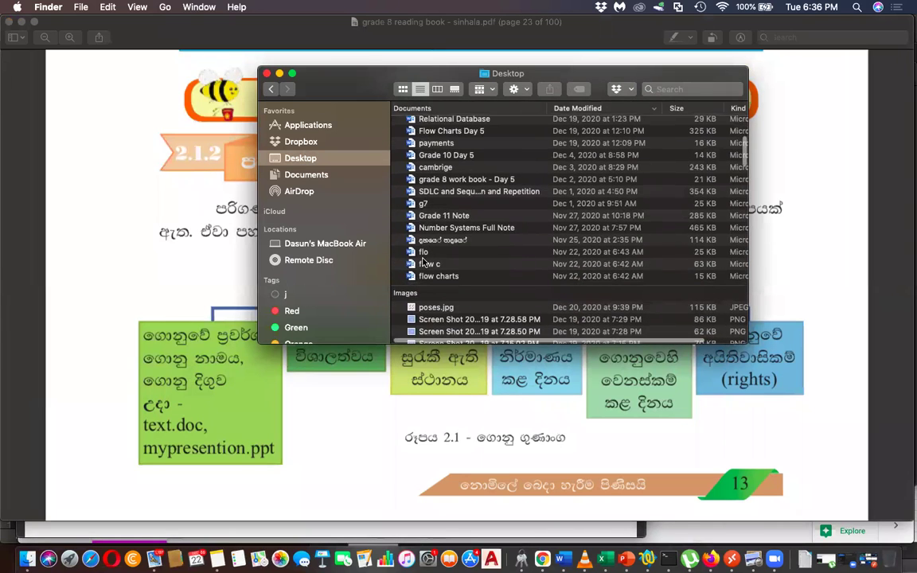
scroll(460, 311, "down", 5)
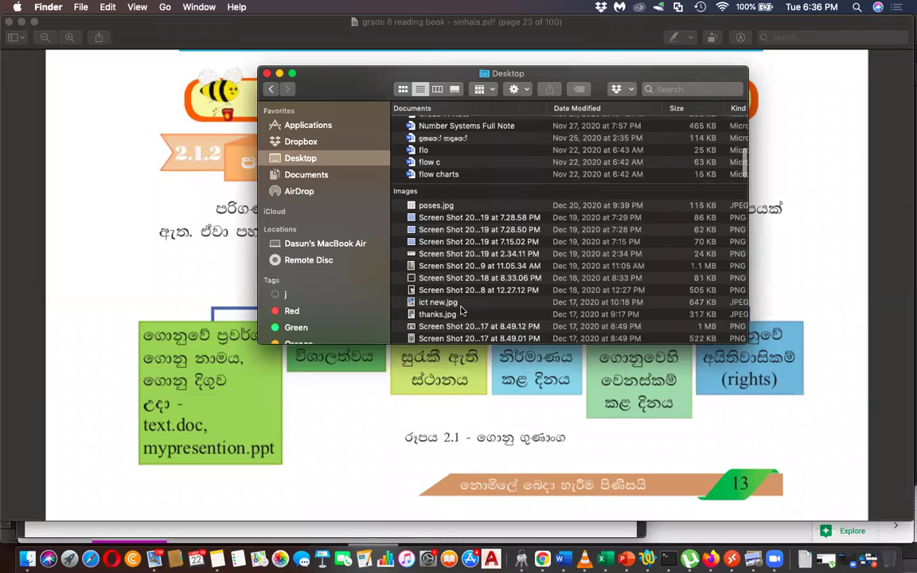
scroll(476, 318, "down", 8)
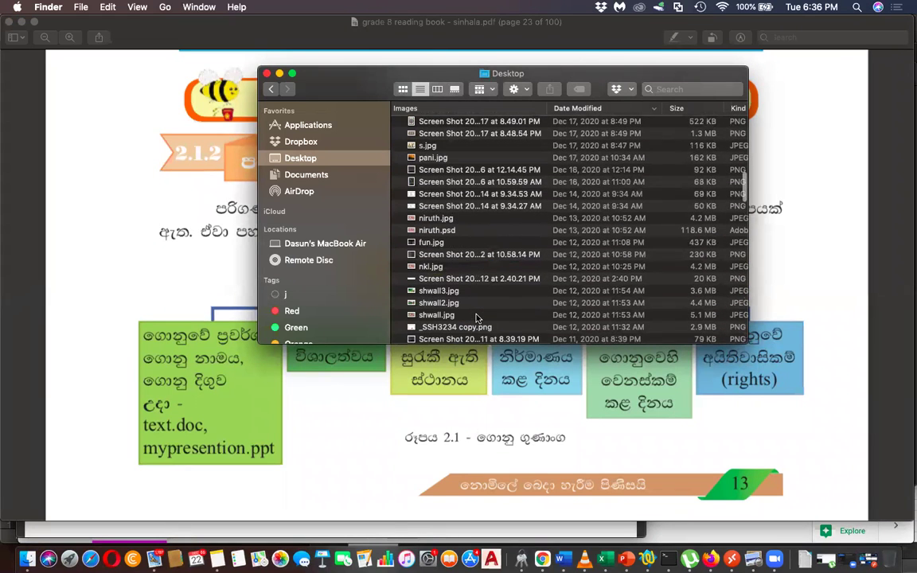
scroll(476, 319, "down", 10)
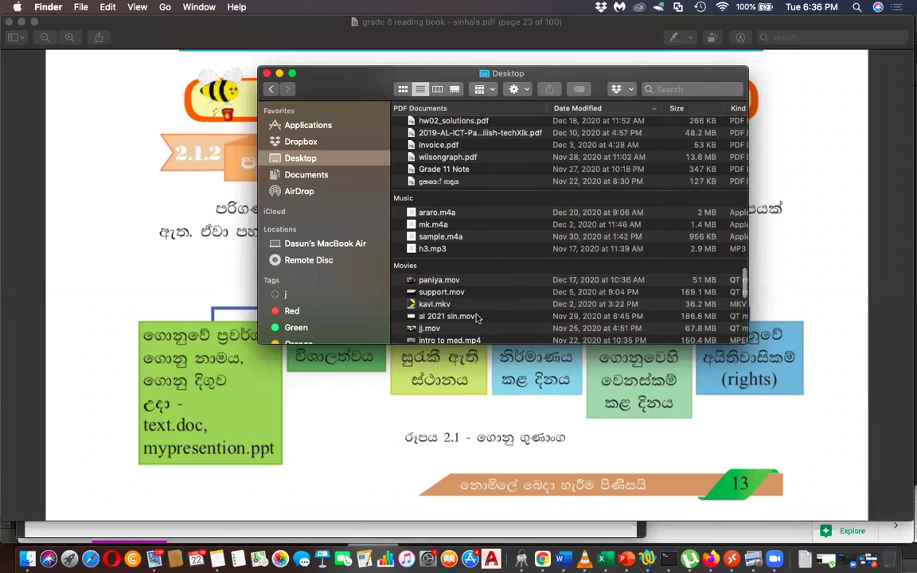
scroll(476, 318, "up", 3)
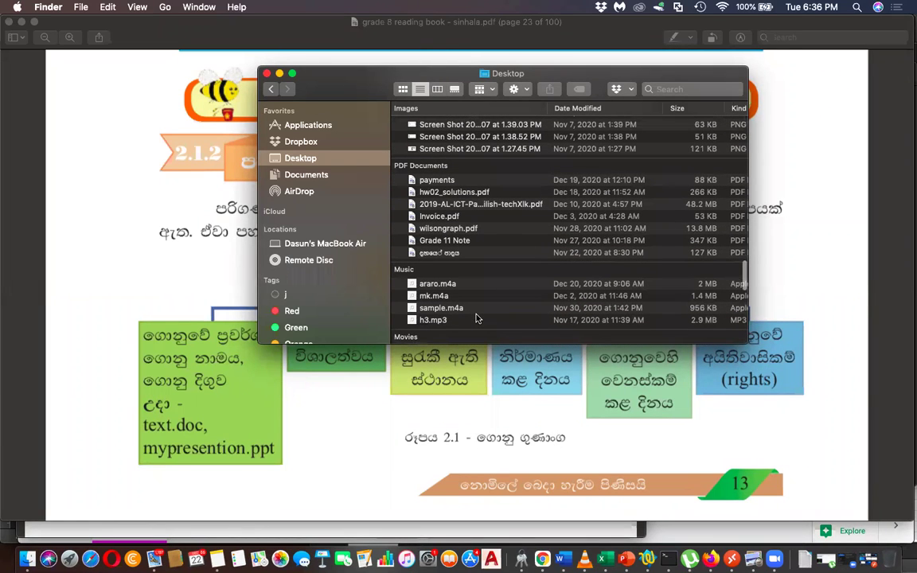
scroll(475, 318, "up", 10)
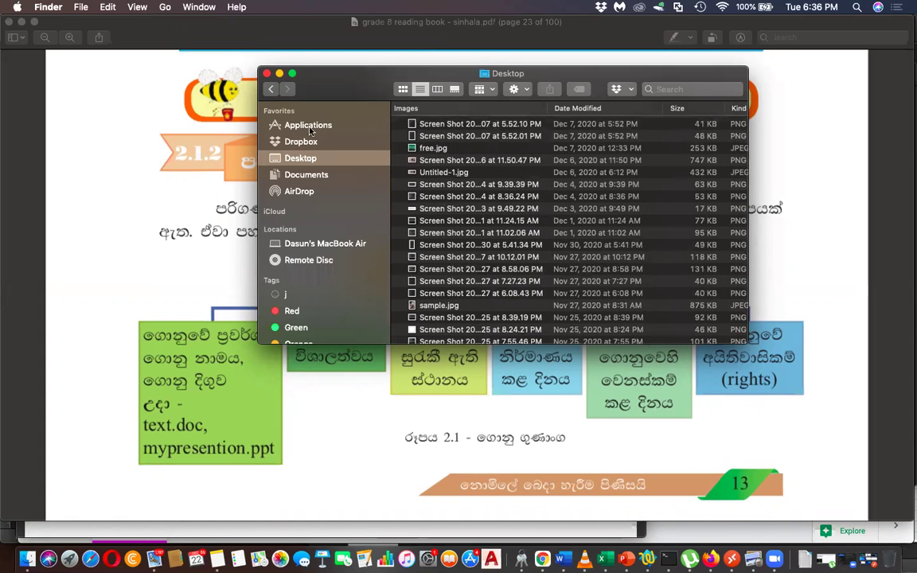
left_click(266, 74)
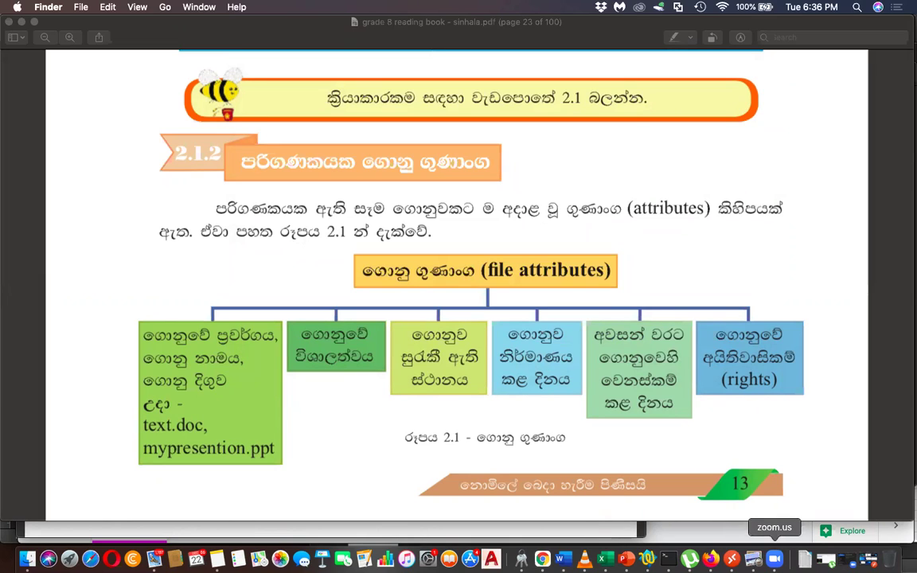
Switch to the Windows remote desktop, and briefly open a File Explorer window before closing it.
left_click(732, 560)
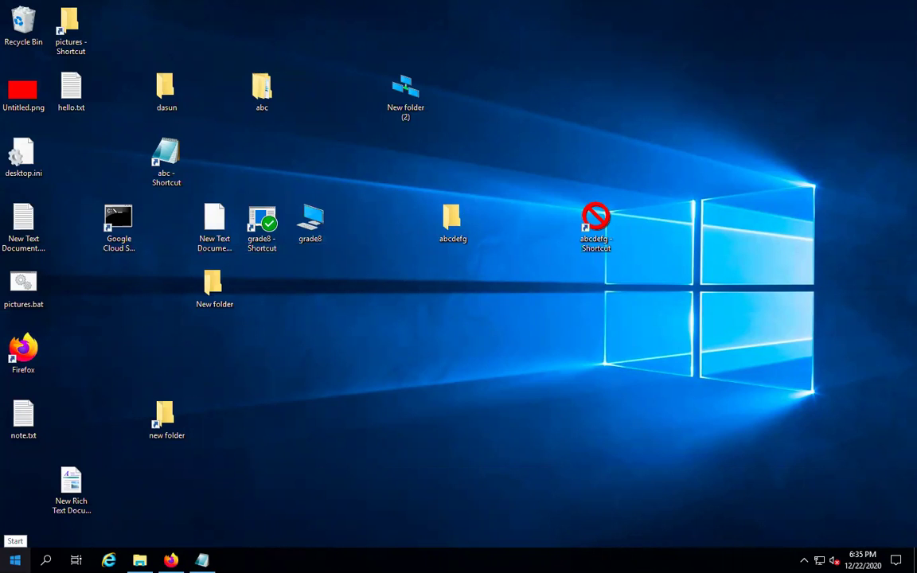
key("super+e")
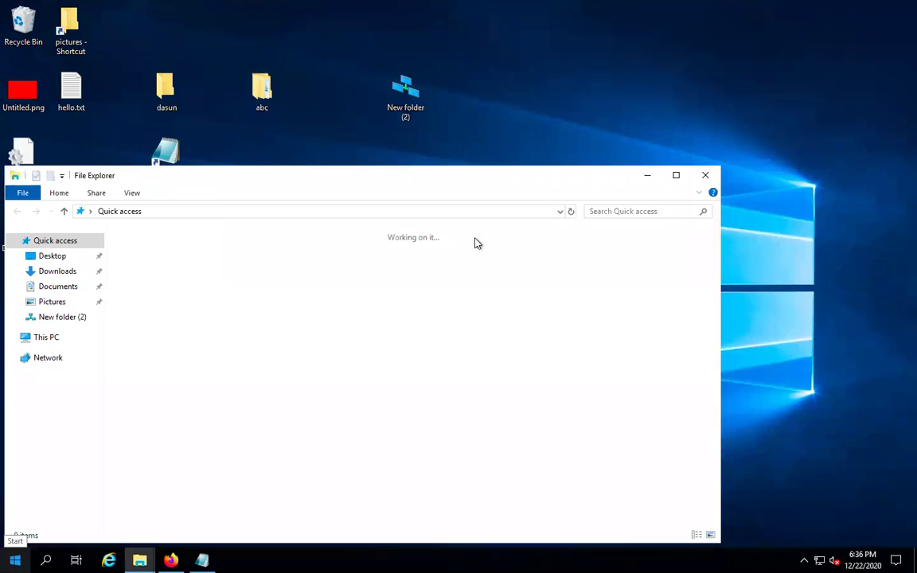
left_click(705, 175)
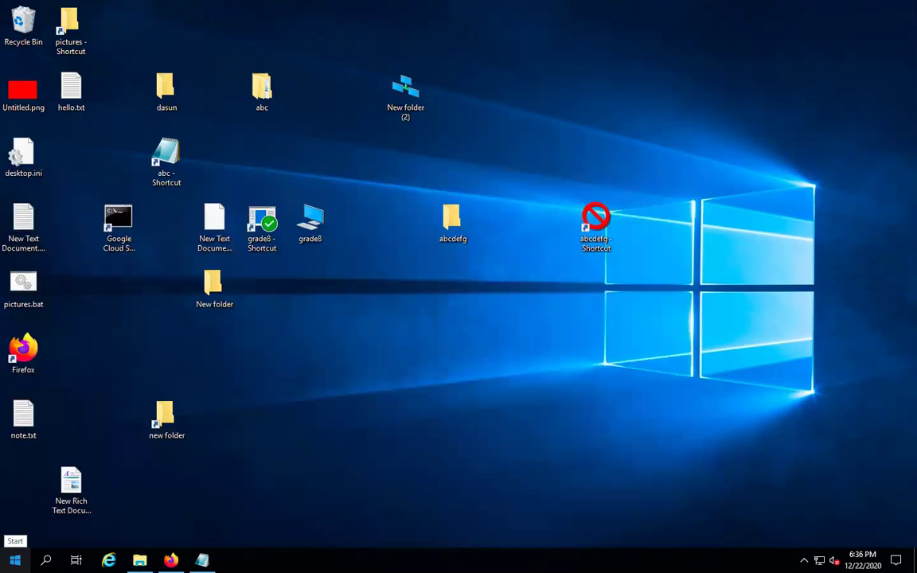
Find and launch the On-Screen Keyboard, and move it up to the middle of the desktop.
left_click(14, 560)
type("osk")
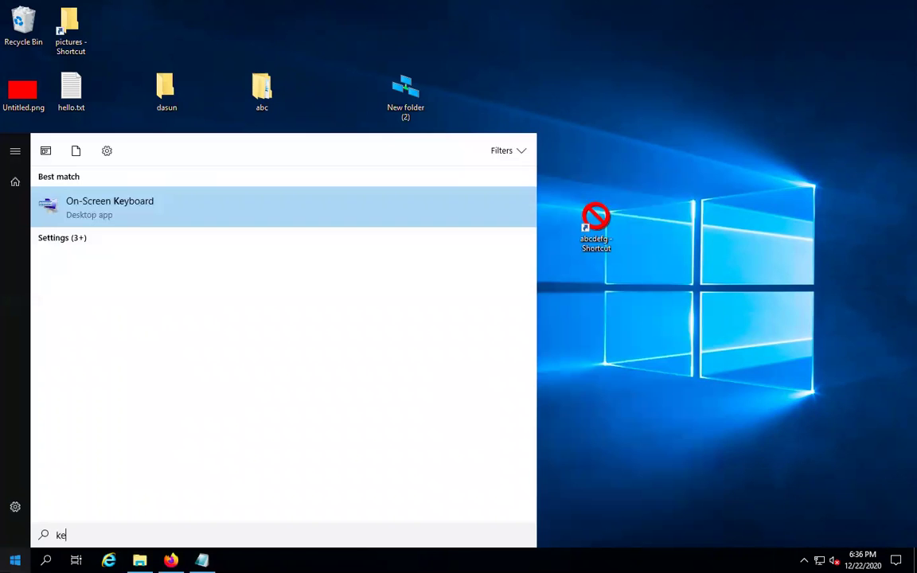
left_click(133, 209)
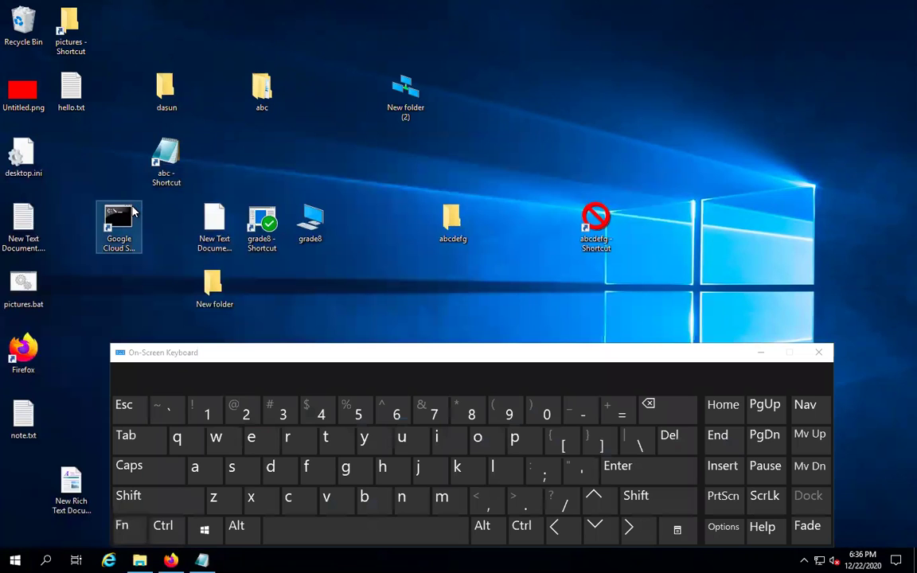
left_click_drag(291, 360, 338, 243)
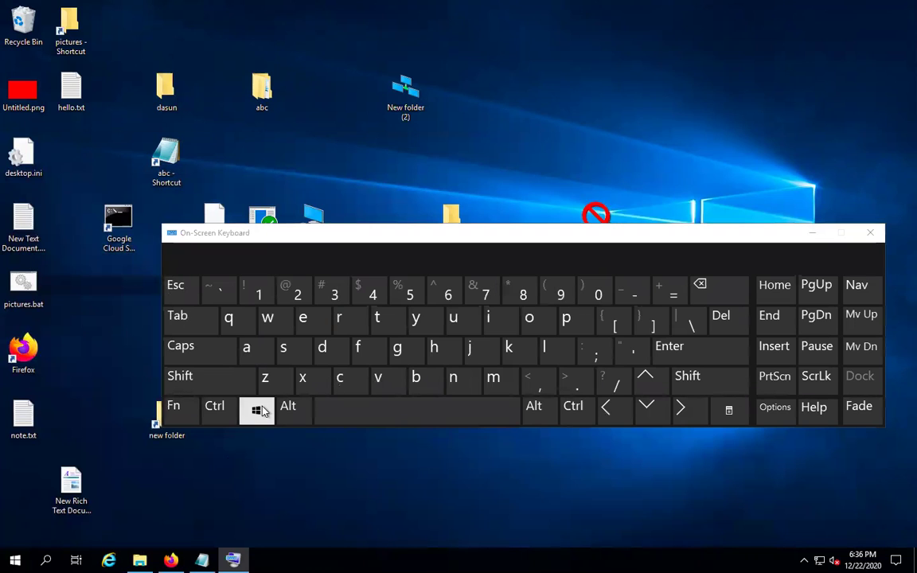
Open File Explorer with its shortcut on the On-Screen Keyboard, and arrange the two windows so the folder list stays readable.
left_click(262, 409)
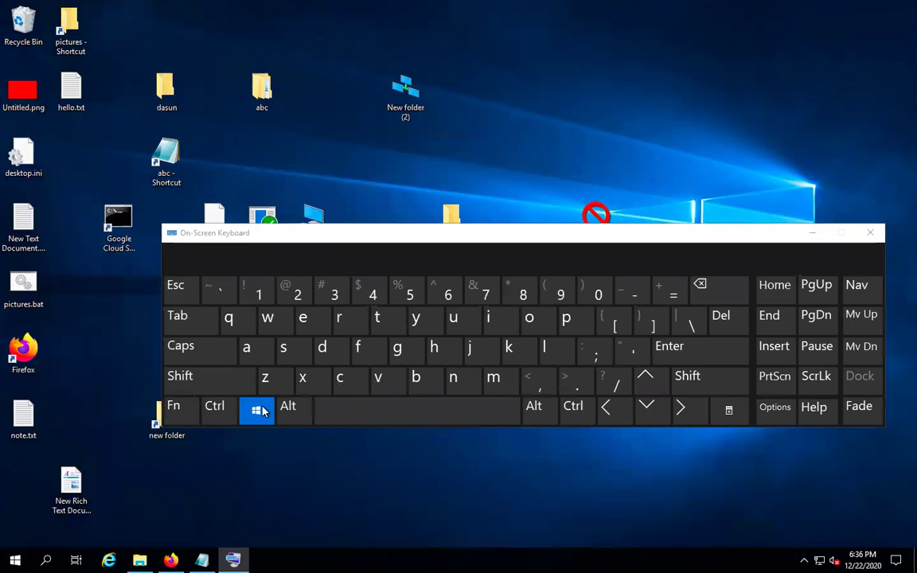
left_click(315, 326)
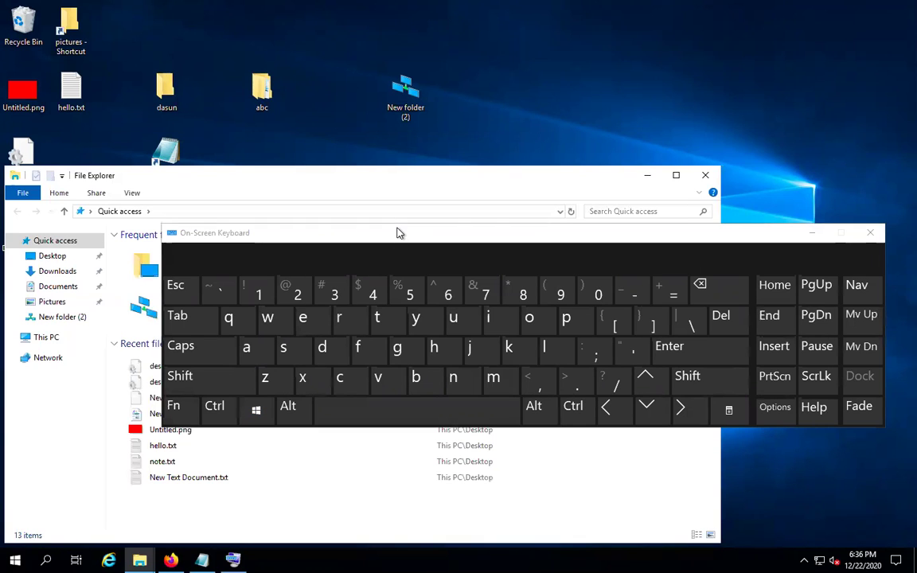
left_click_drag(400, 233, 620, 32)
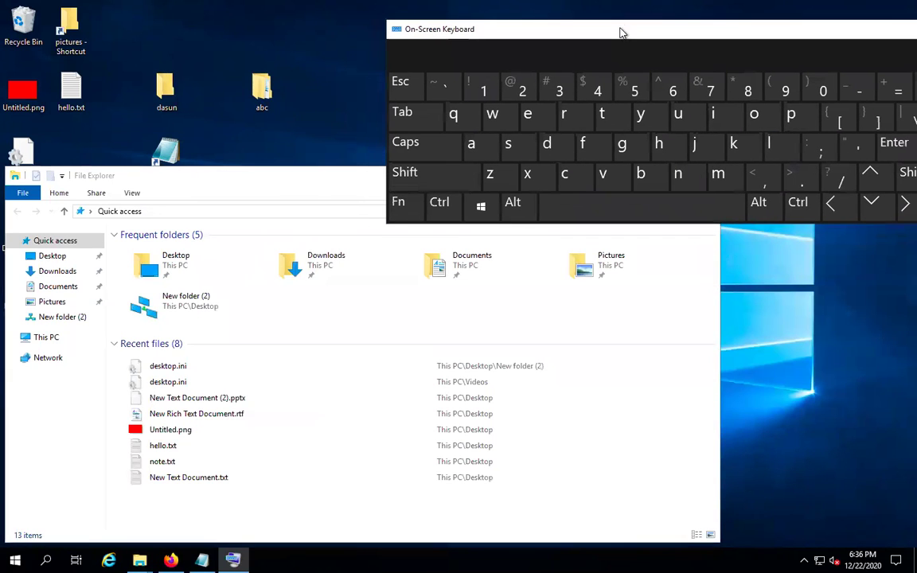
left_click_drag(344, 178, 386, 170)
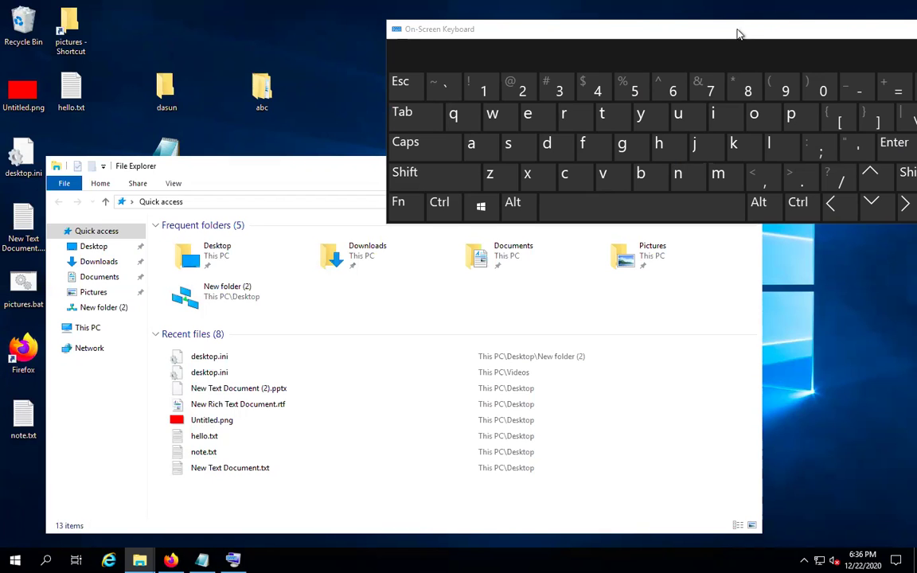
left_click_drag(737, 34, 721, 99)
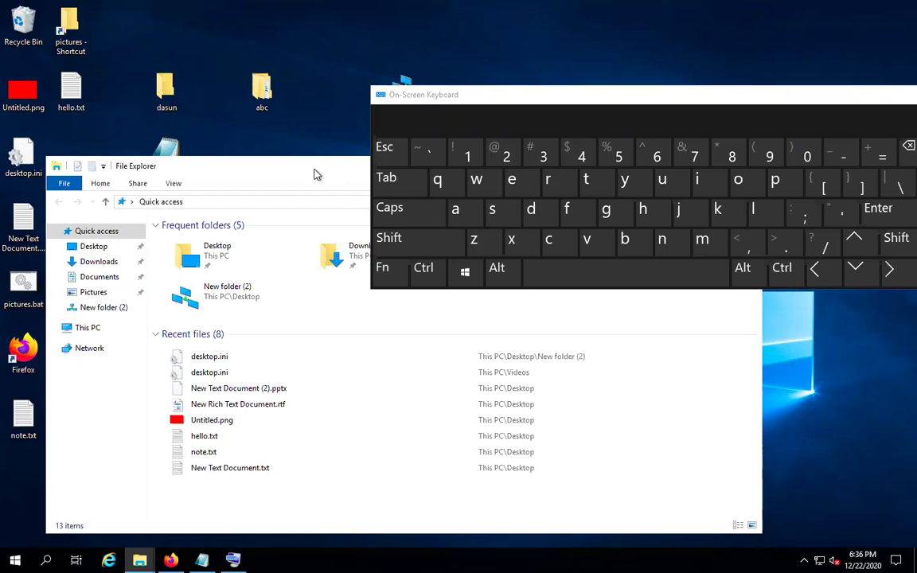
left_click(329, 125)
left_click(465, 271)
left_click(521, 182)
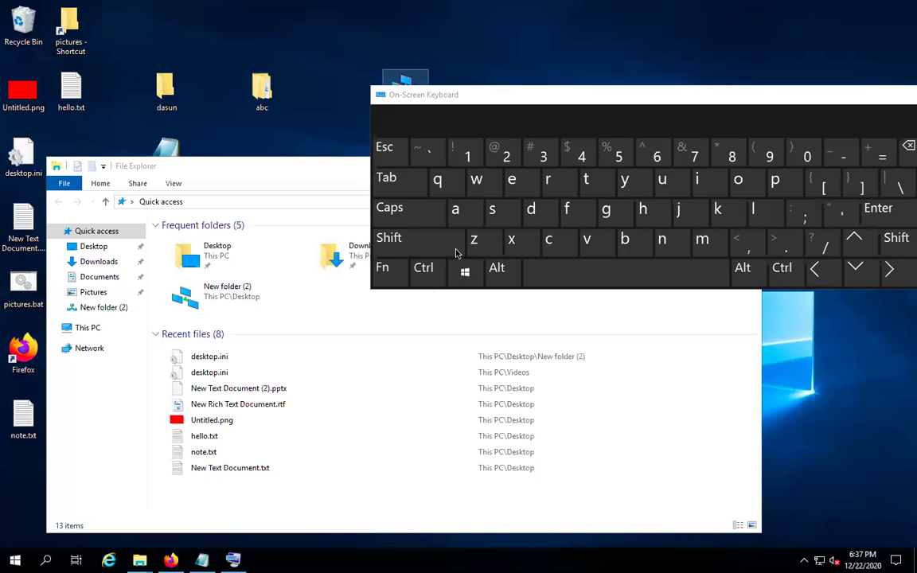
key("4")
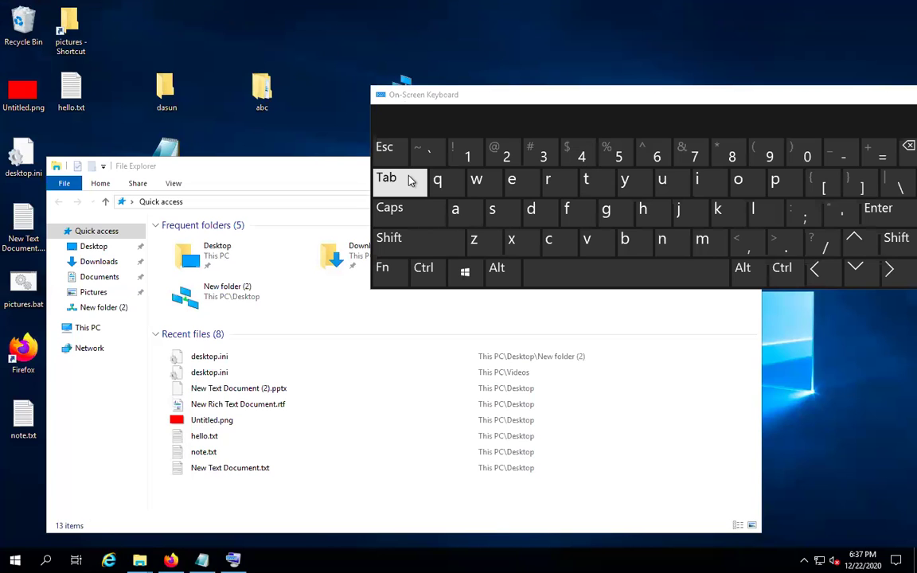
left_click(332, 173)
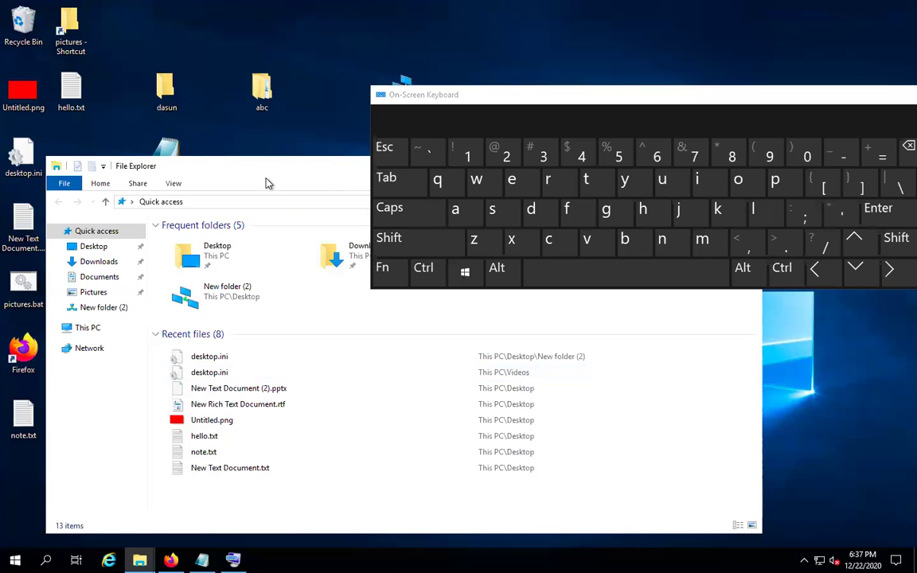
Open This PC in File Explorer, and demonstrate expanding and collapsing its folder tree, leaving it expanded.
left_click(53, 328)
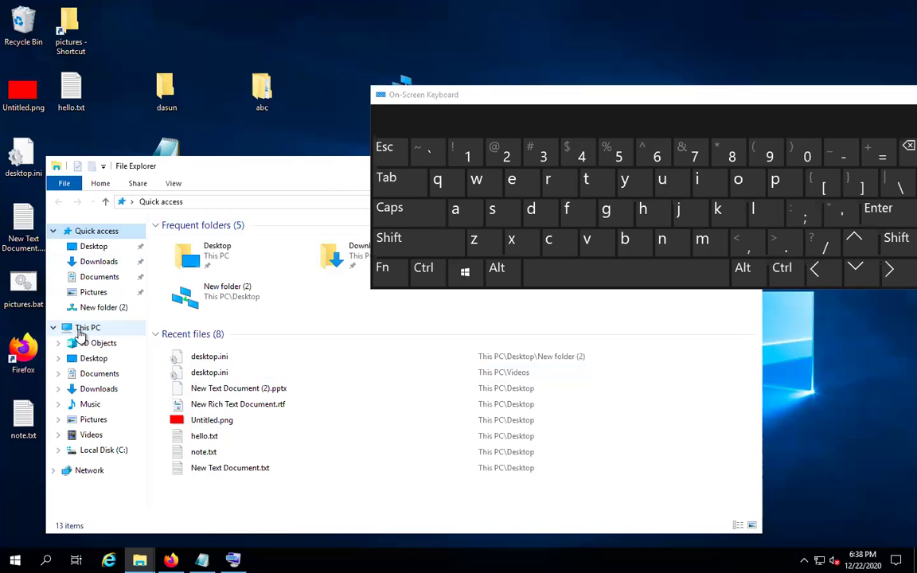
left_click(77, 330)
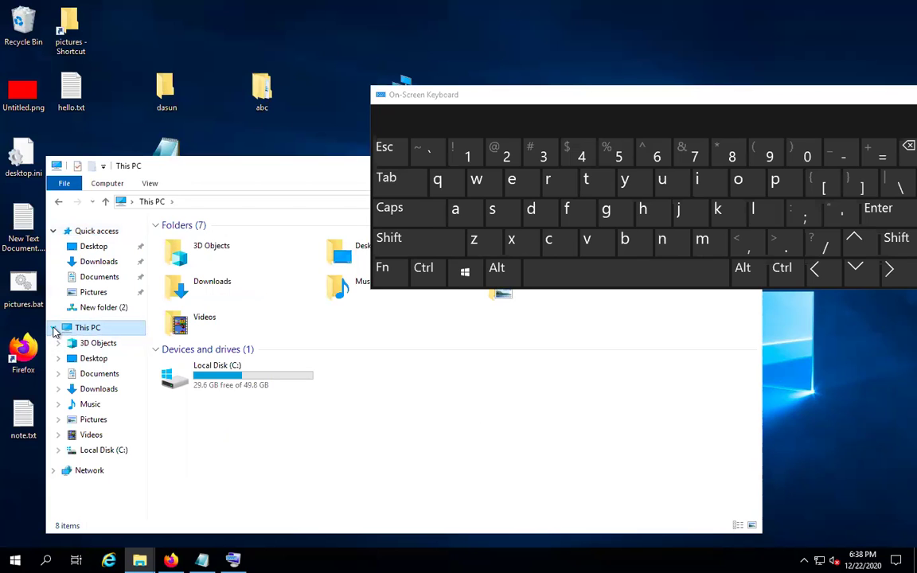
left_click(53, 328)
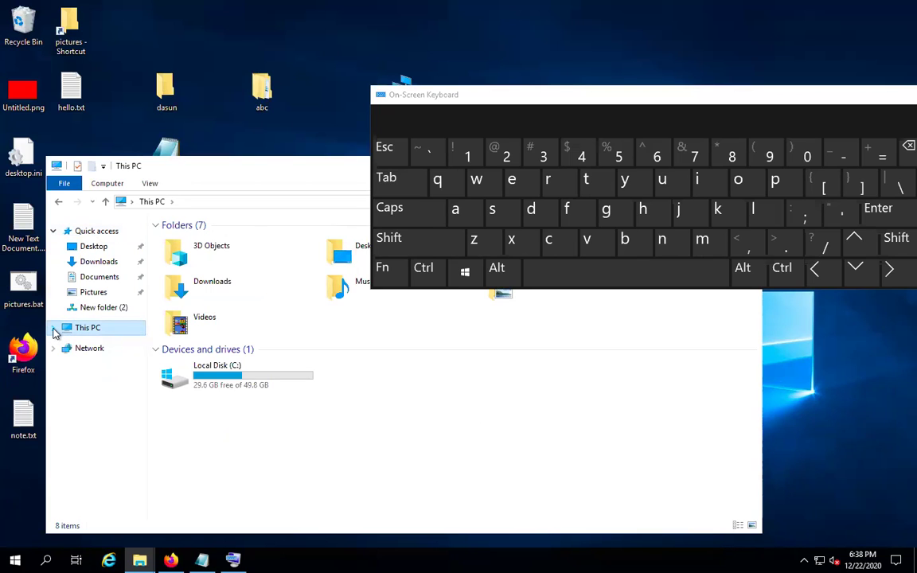
left_click(53, 328)
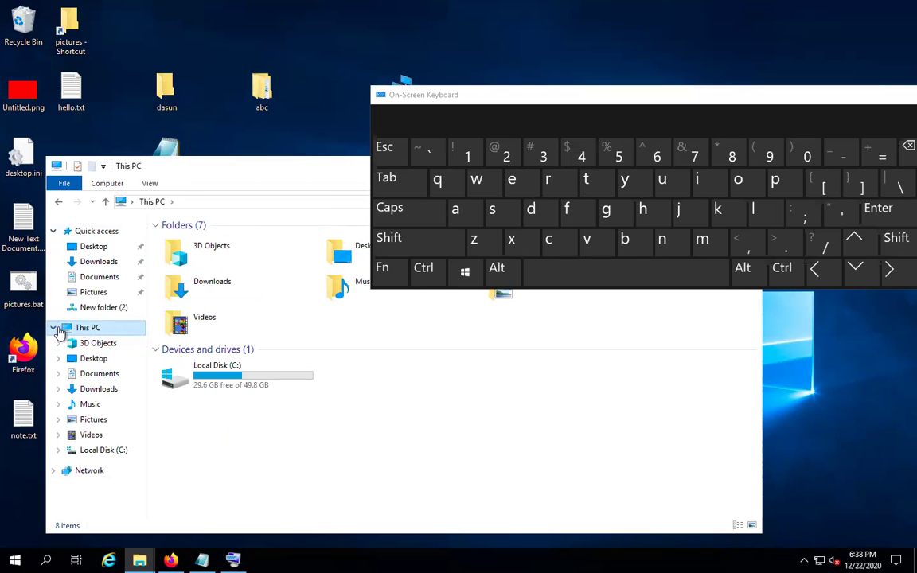
left_click(54, 328)
left_click(53, 328)
Move the On-Screen Keyboard clear of the folder contents, and select Local Disk (C:) to view its free space and total size.
left_click_drag(464, 89, 459, 43)
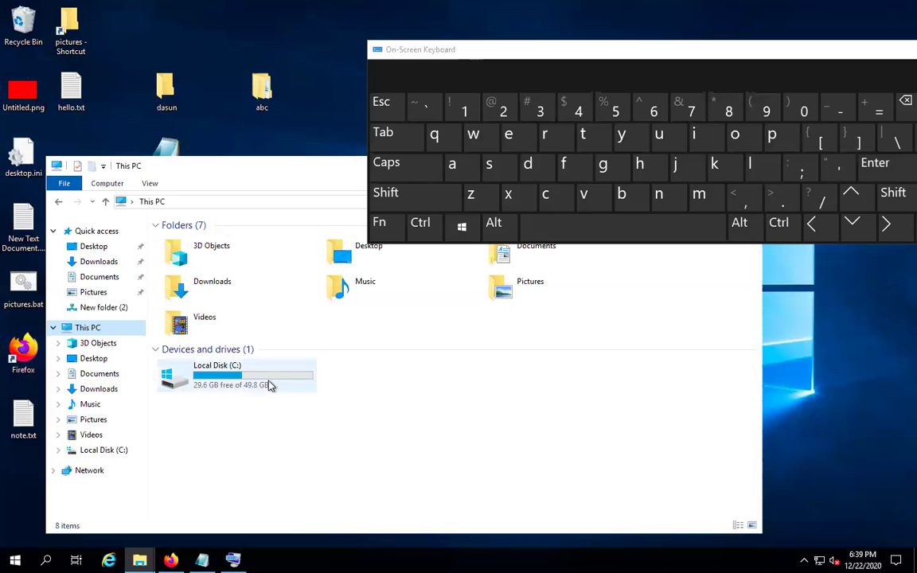
left_click(430, 134)
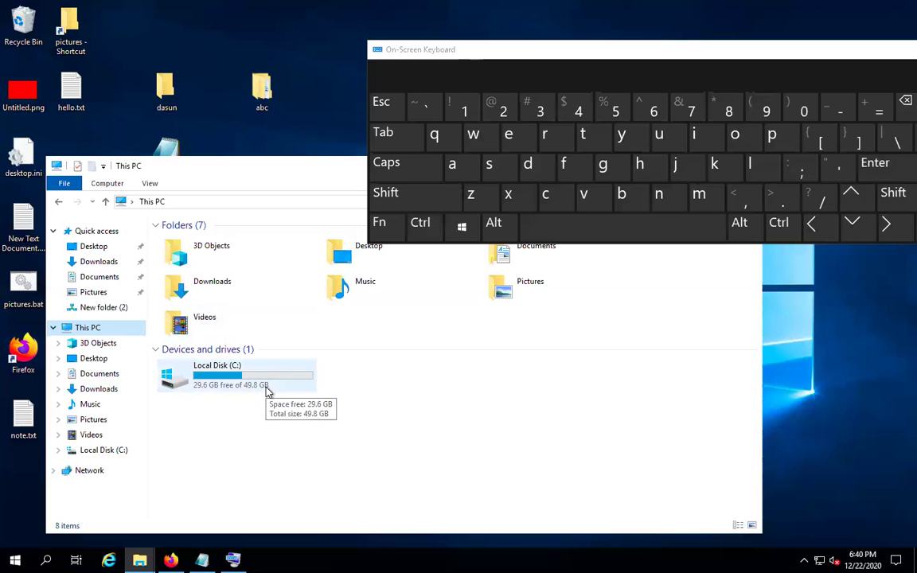
left_click(222, 378)
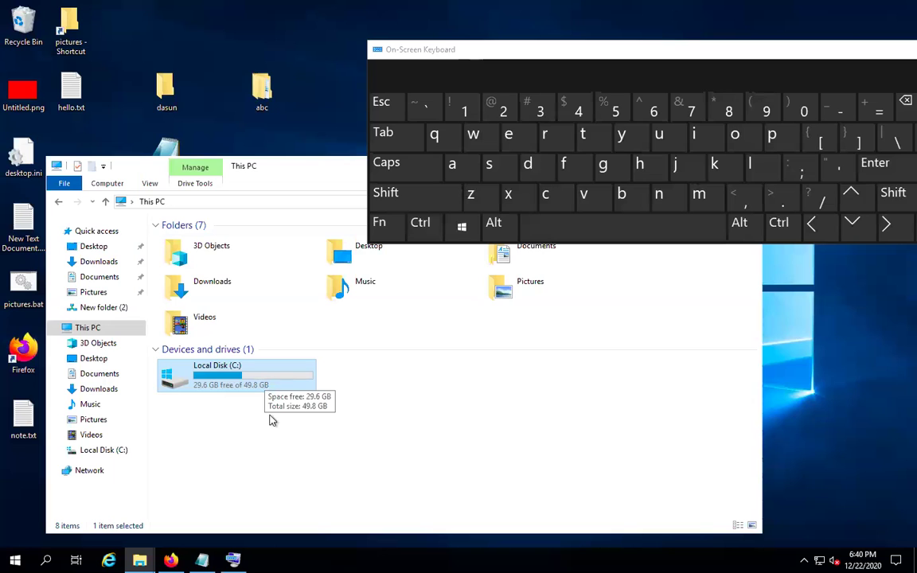
Open Task Manager, and move the On-Screen Keyboard below its process columns.
right_click(377, 560)
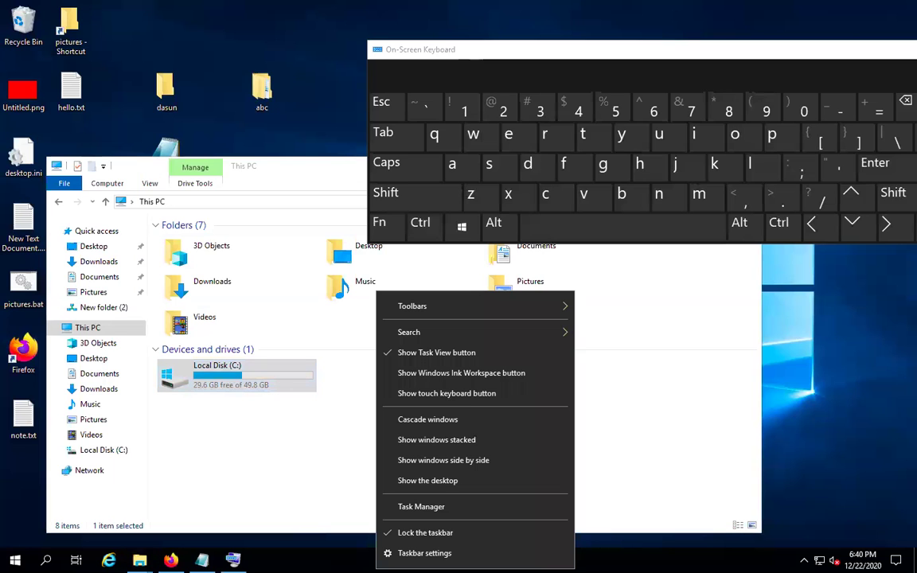
left_click(413, 507)
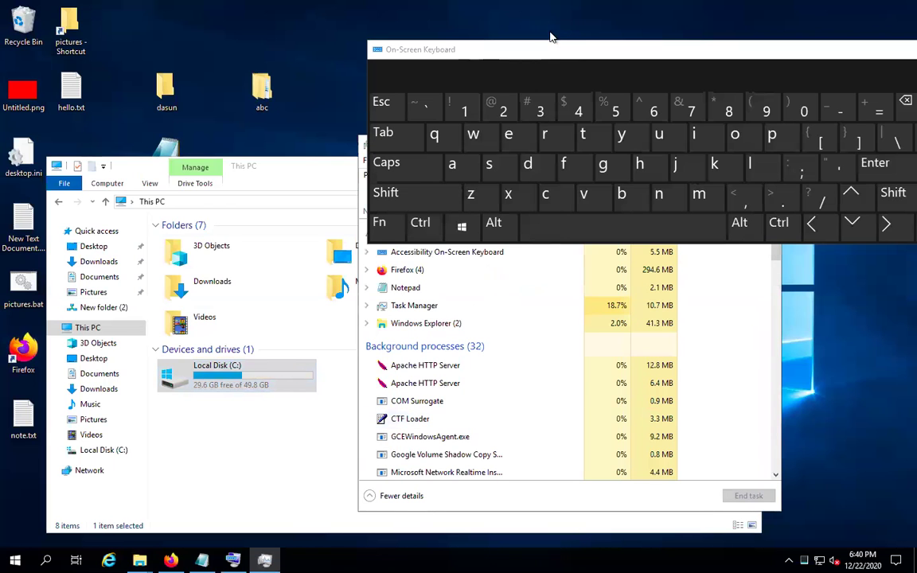
left_click_drag(551, 50, 269, 120)
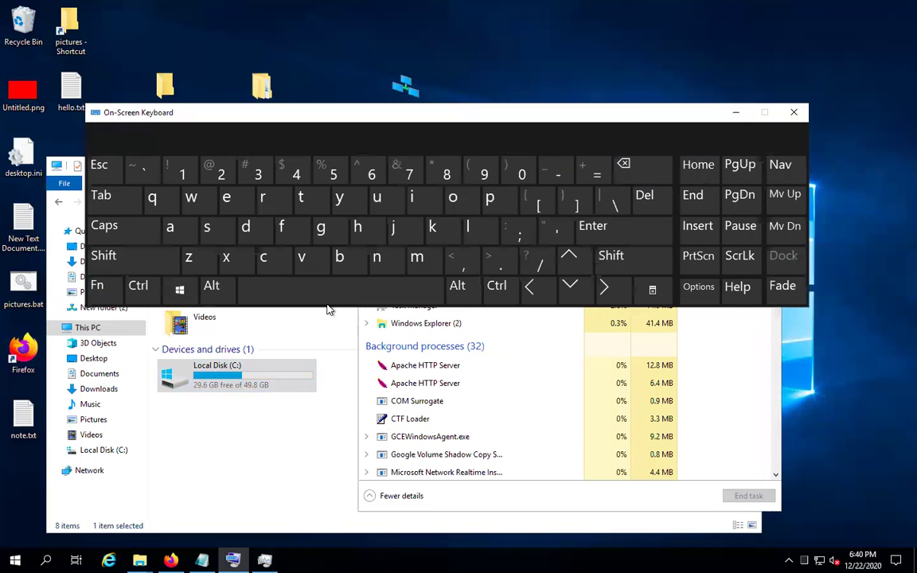
left_click_drag(712, 144, 773, 340)
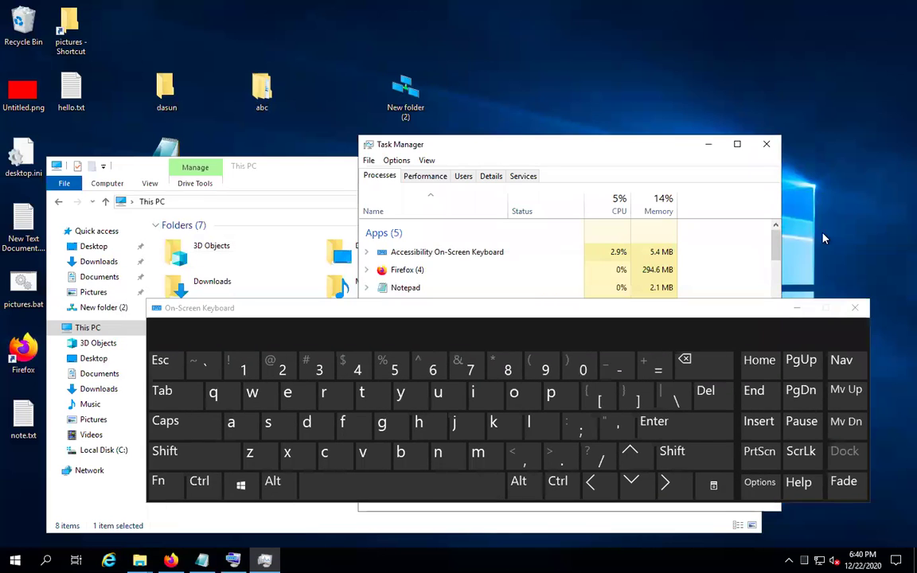
Close the On-Screen Keyboard, show the CPU and Memory performance details in Task Manager, and close it.
left_click(855, 307)
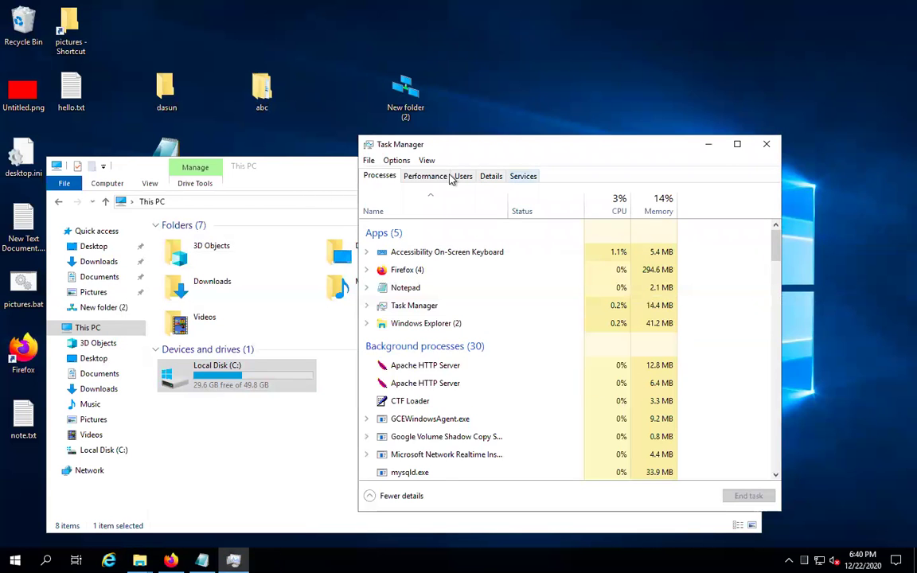
left_click(426, 177)
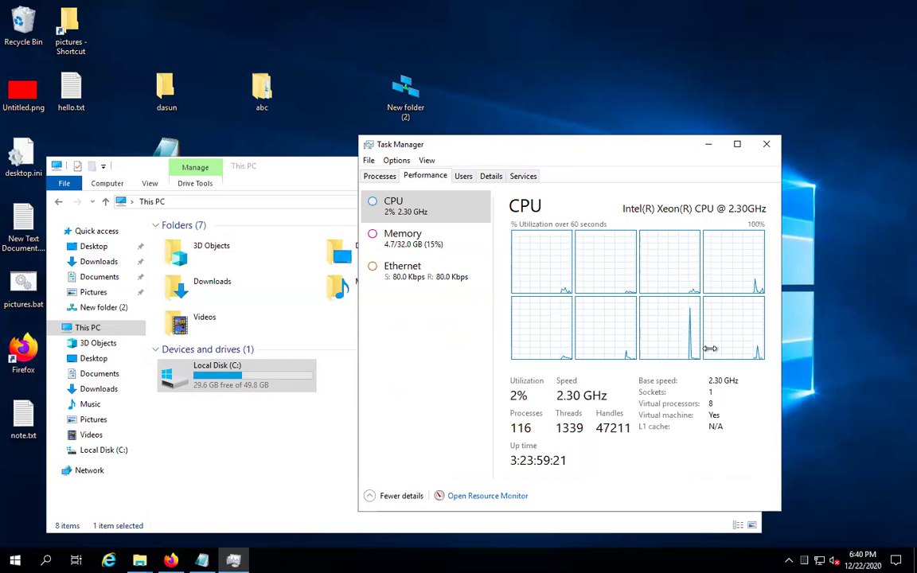
left_click(455, 243)
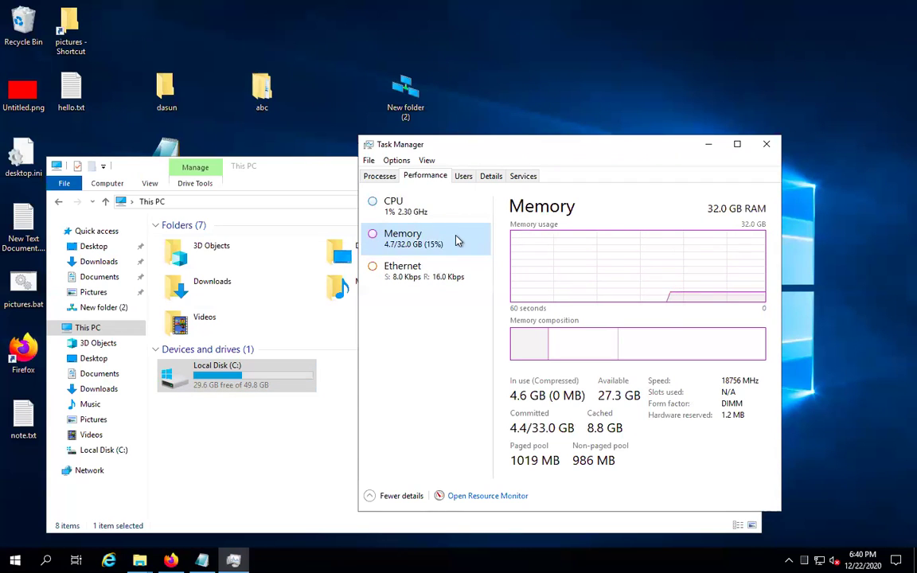
left_click(766, 144)
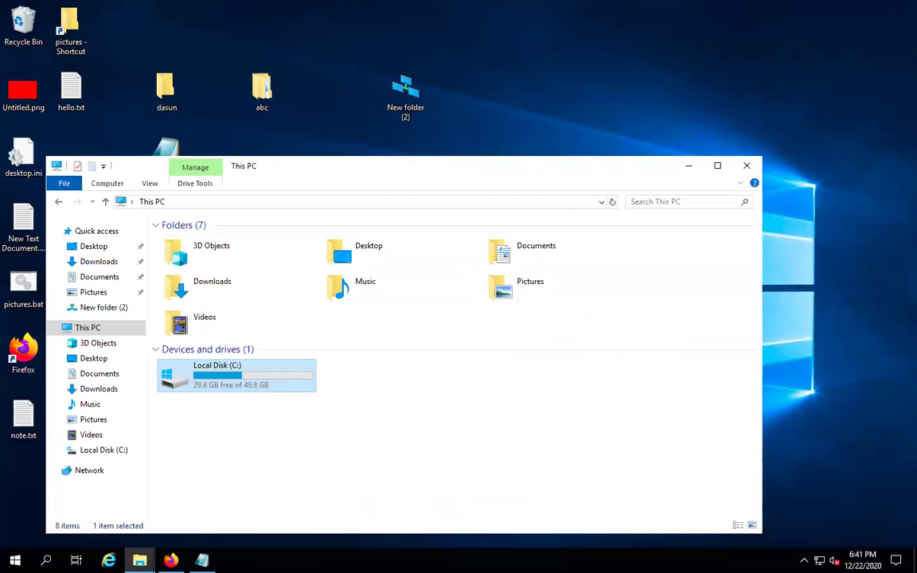
Reopen Task Manager from the taskbar, and demonstrate switching between its compact and detailed views.
right_click(501, 560)
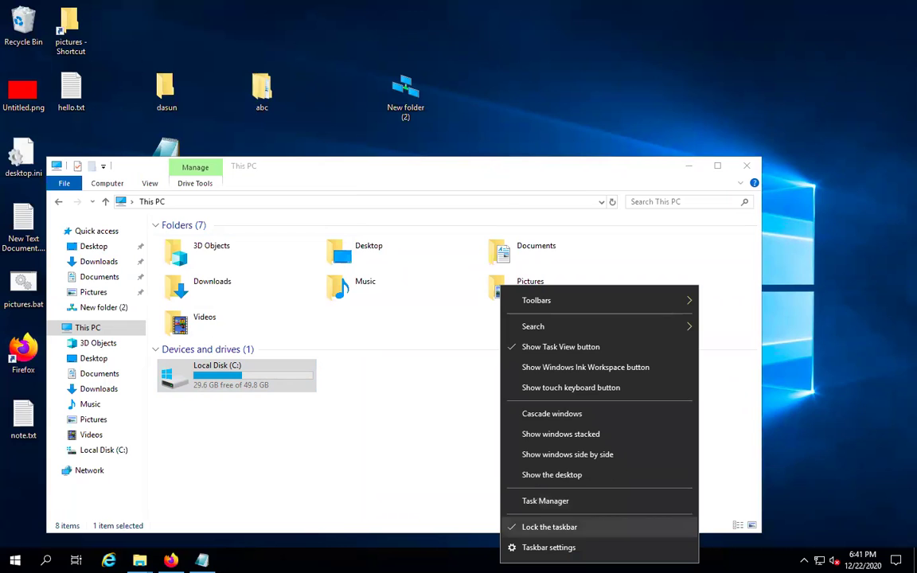
left_click(541, 527)
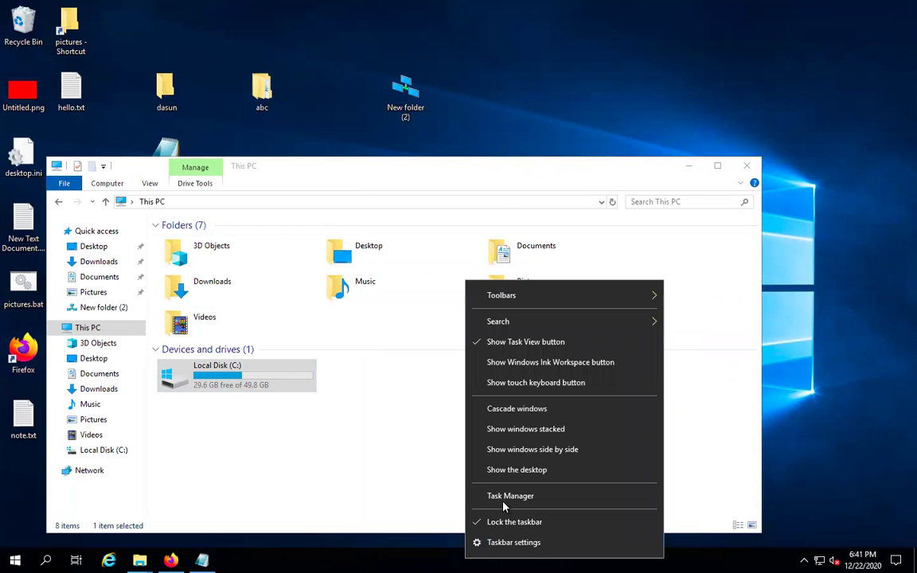
left_click(508, 497)
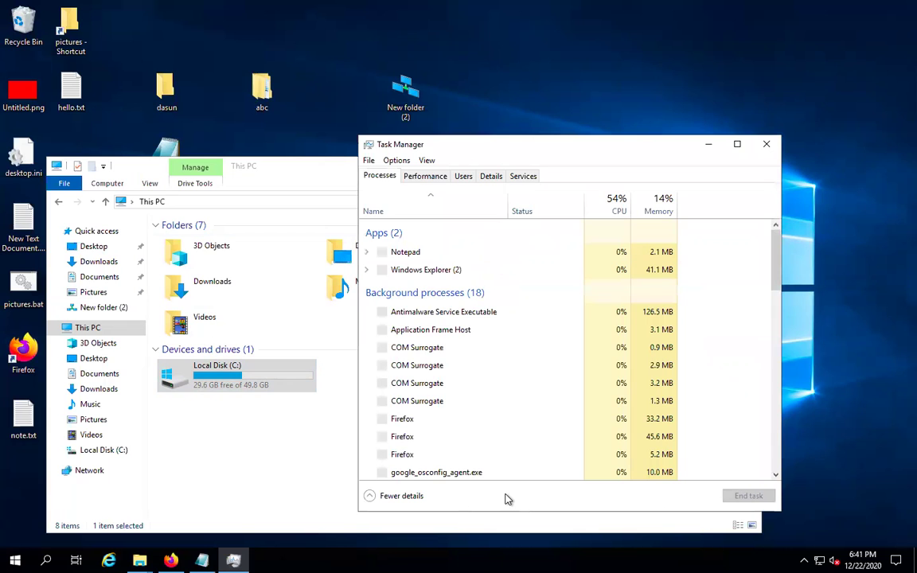
left_click(372, 495)
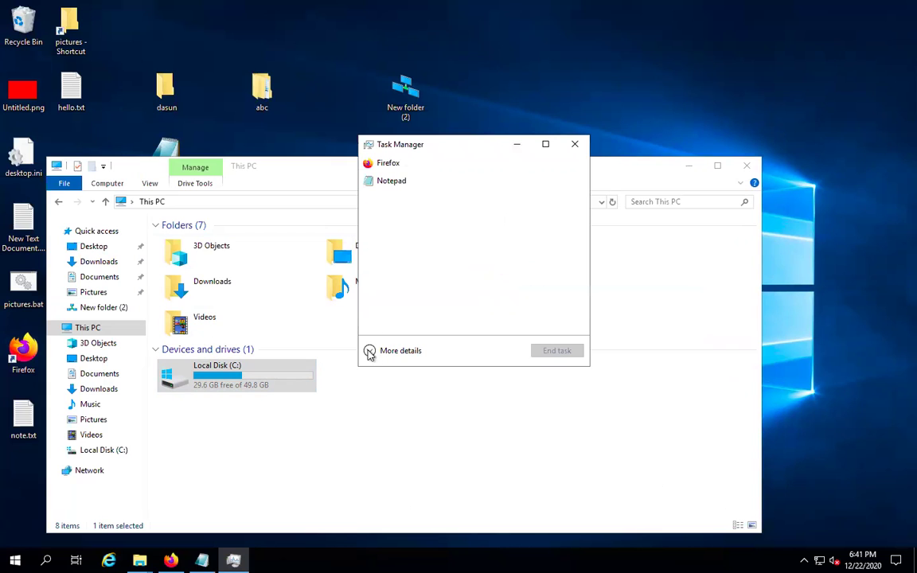
left_click(370, 351)
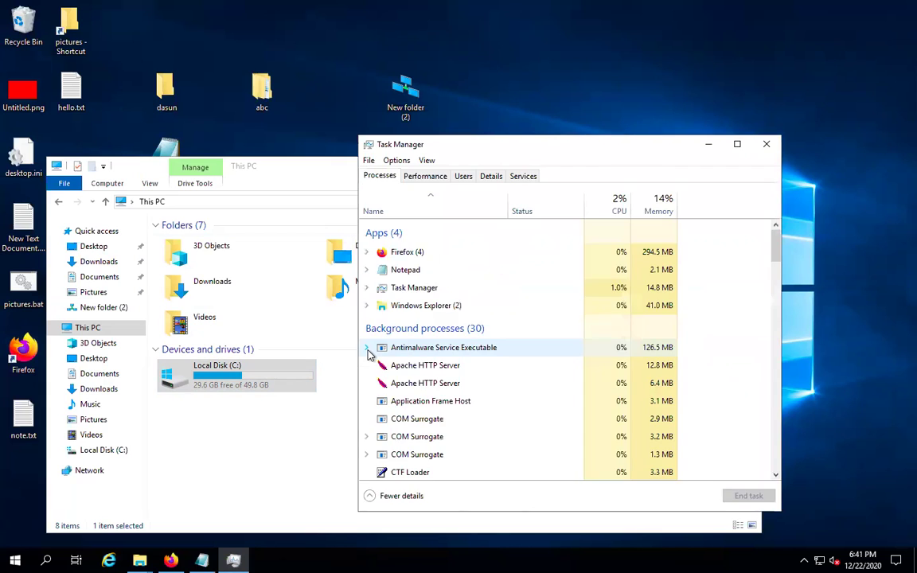
Examine the CPU usage and the Memory usage in Task Manager's performance view, and close Task Manager.
left_click(424, 176)
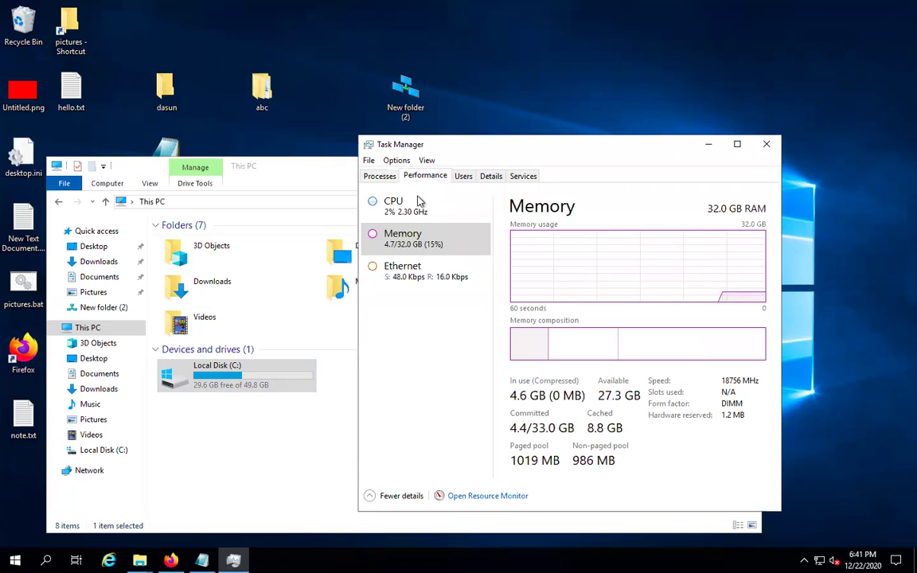
left_click(418, 211)
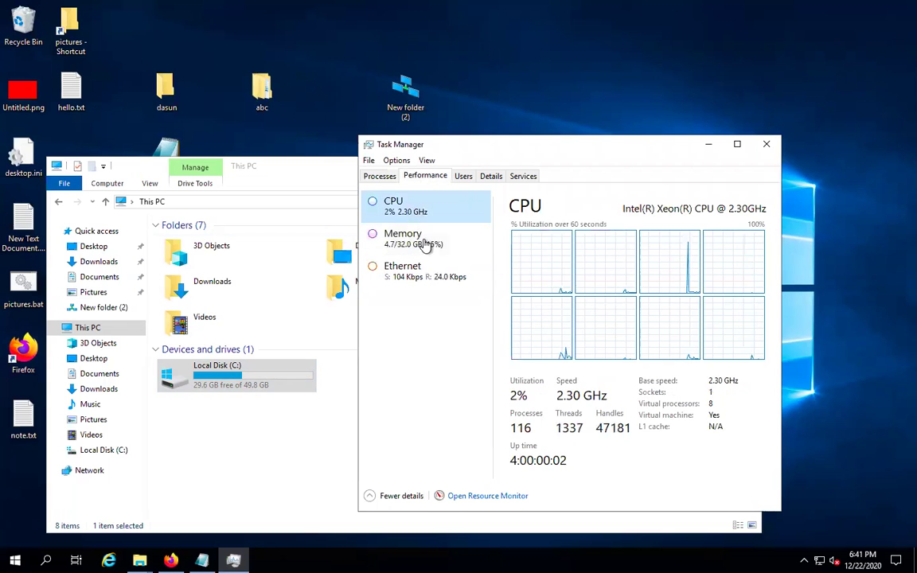
left_click(423, 242)
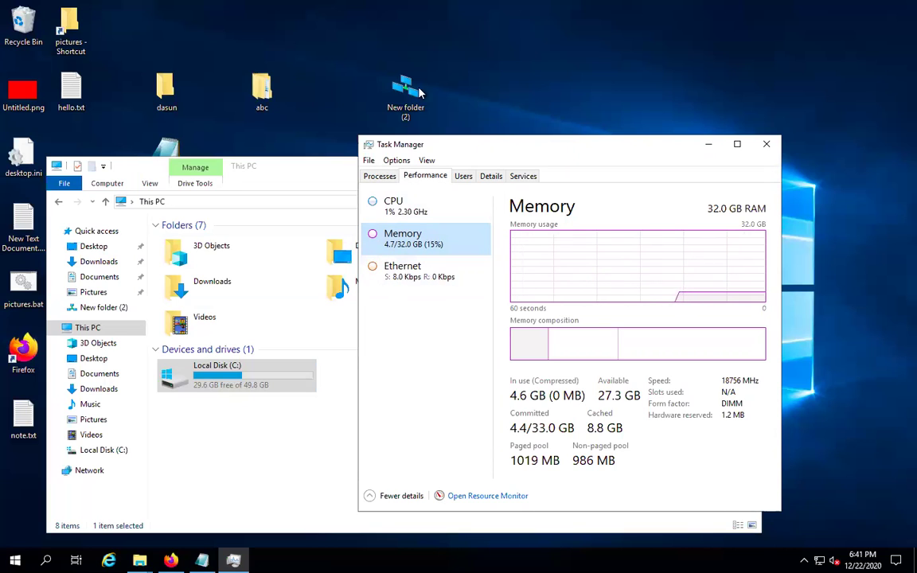
mouse_move(412, 6)
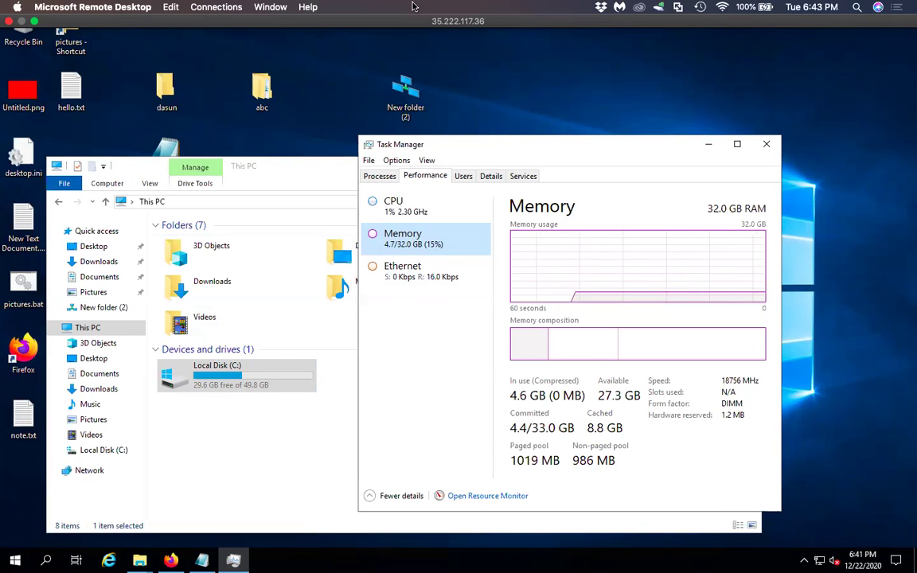
left_click(766, 145)
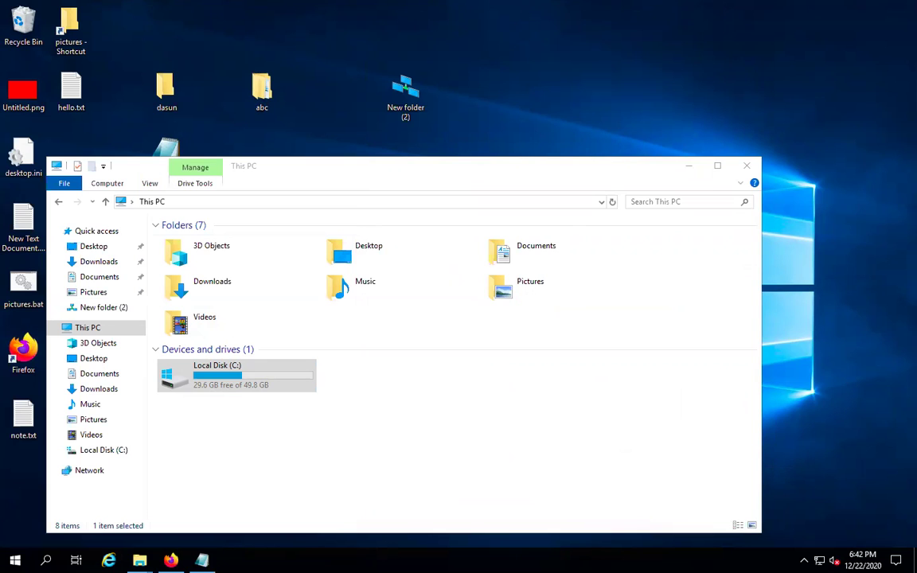
Bring up Task Manager once more from the taskbar to show its process list and Memory performance, and close it.
right_click(523, 561)
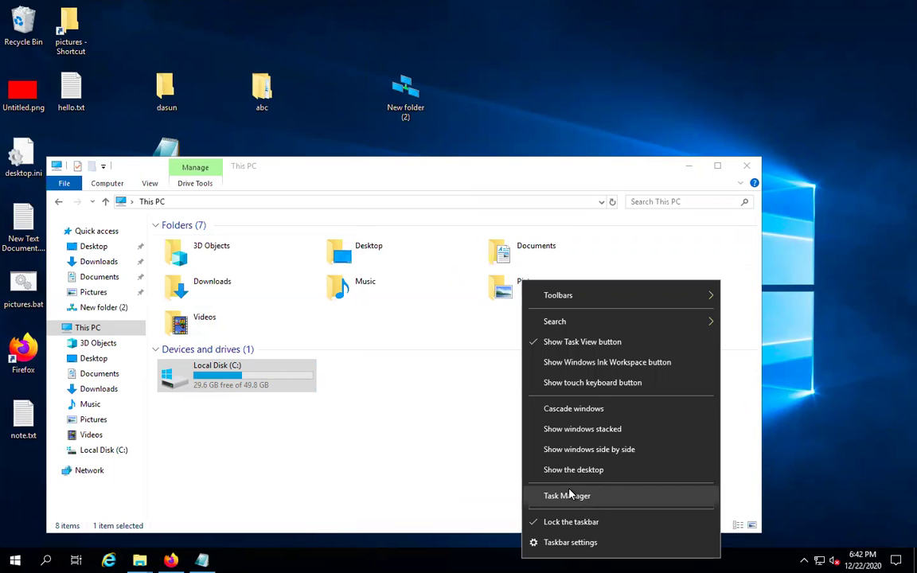
right_click(480, 561)
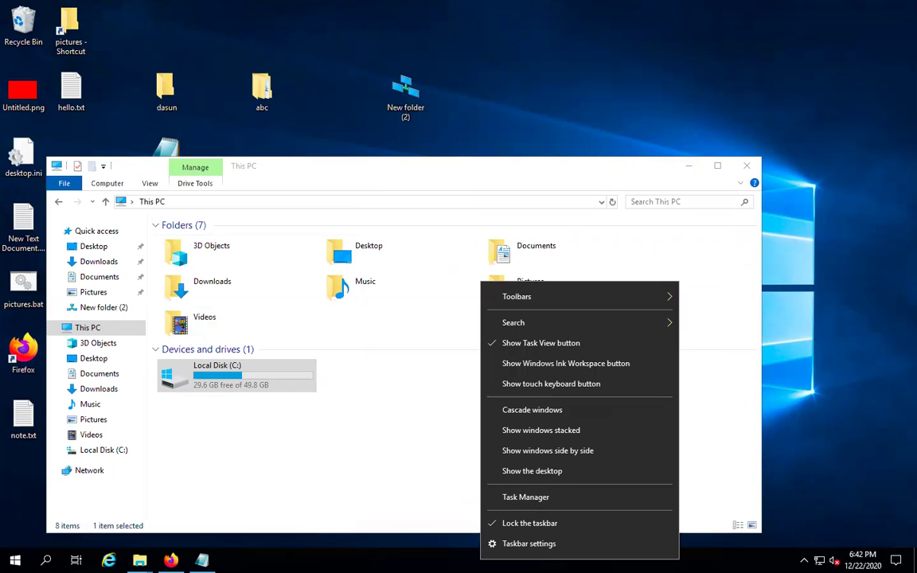
left_click(534, 502)
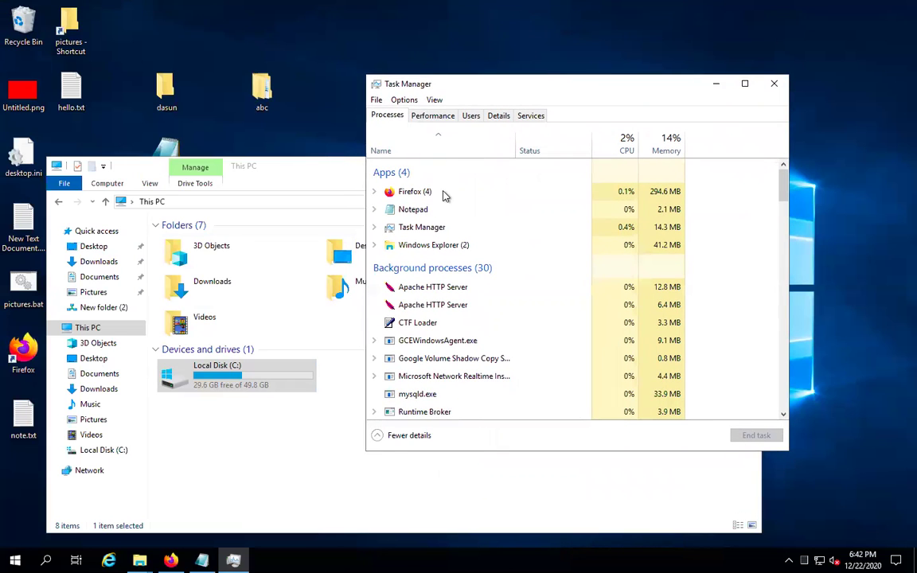
left_click(435, 118)
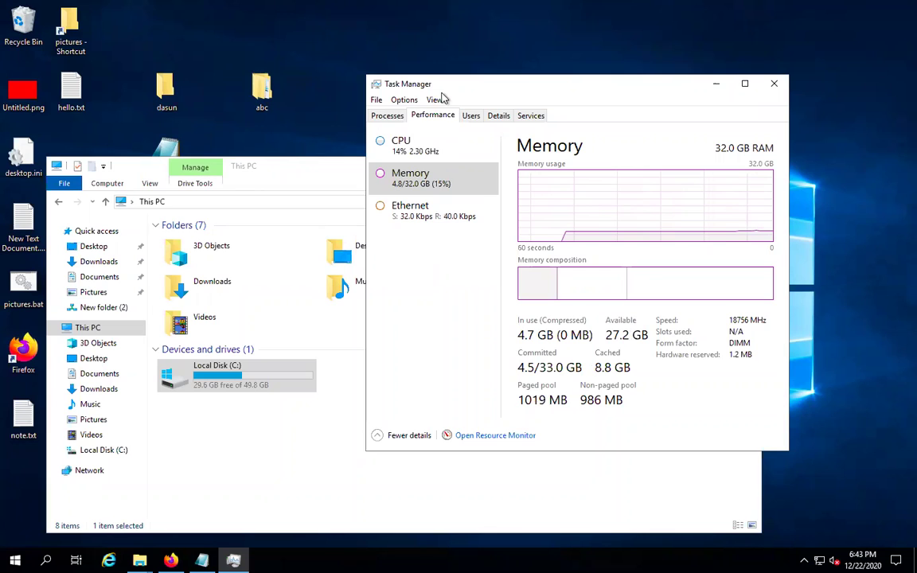
left_click(774, 84)
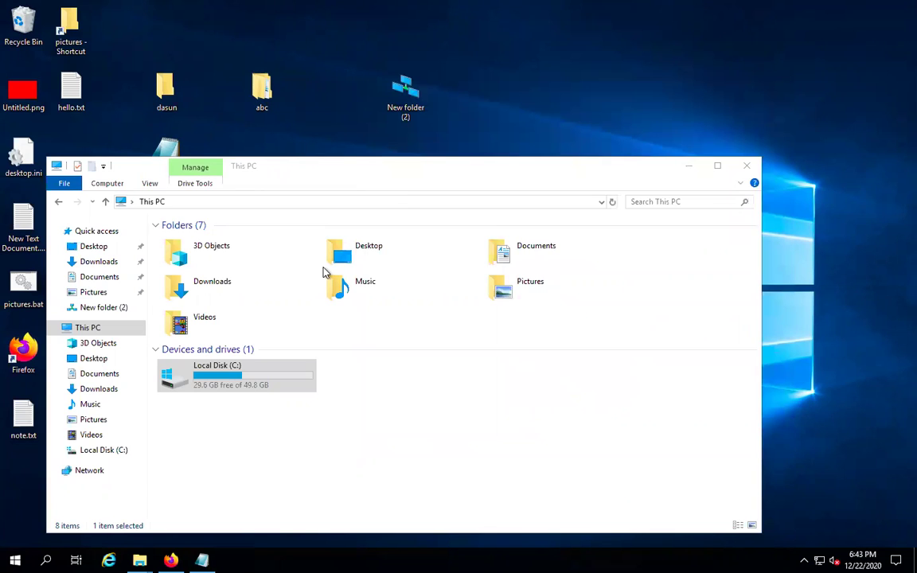
Close the This PC window, and switch from the remote desktop to the grade 8 reading book PDF.
mouse_move(424, 6)
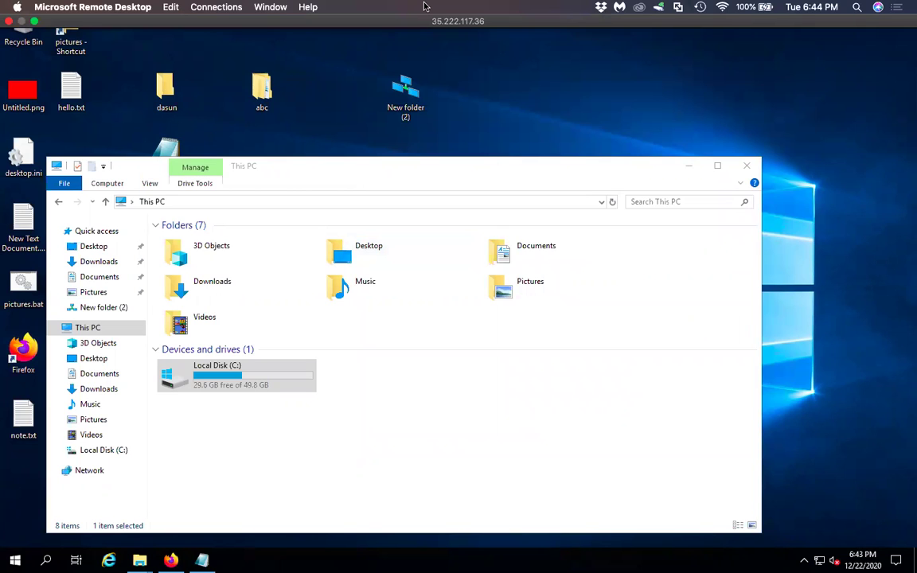
left_click(746, 167)
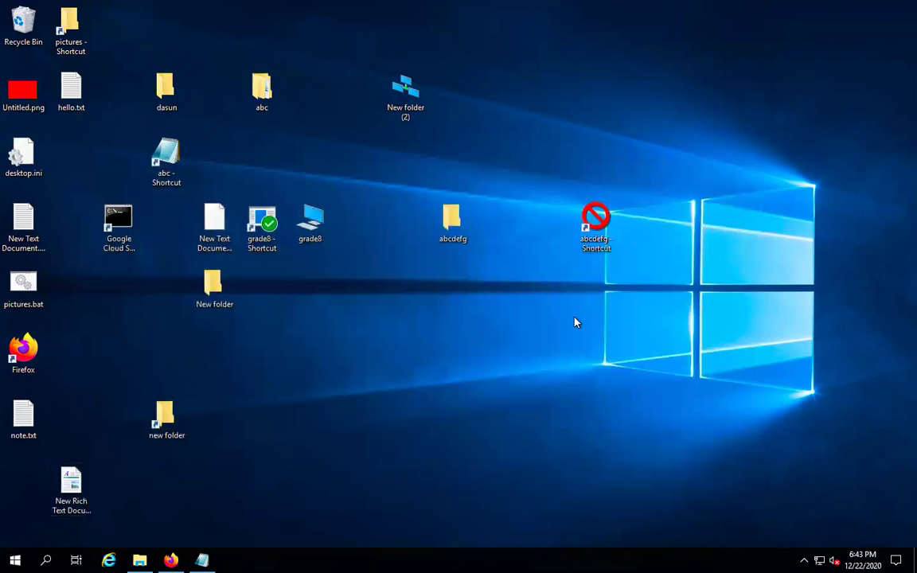
key("super+Tab")
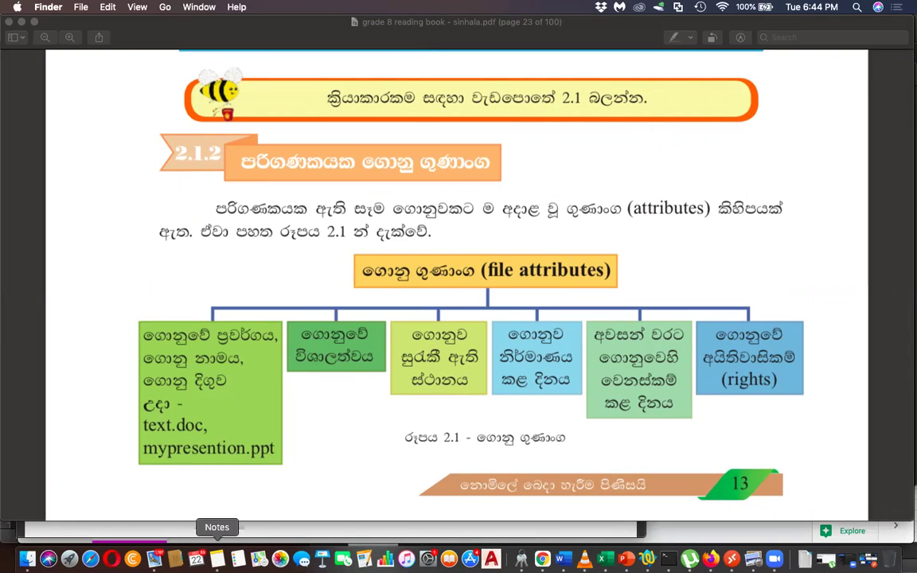
Switch to Notes, find and select the YouTube link under "grade 8 premiering" in the messages note, and quit Notes.
left_click(216, 558)
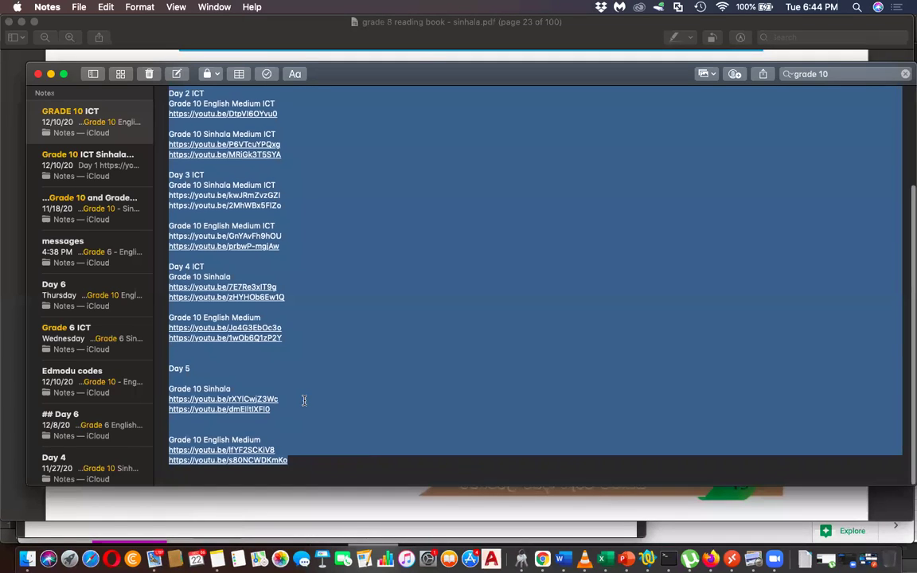
left_click(103, 165)
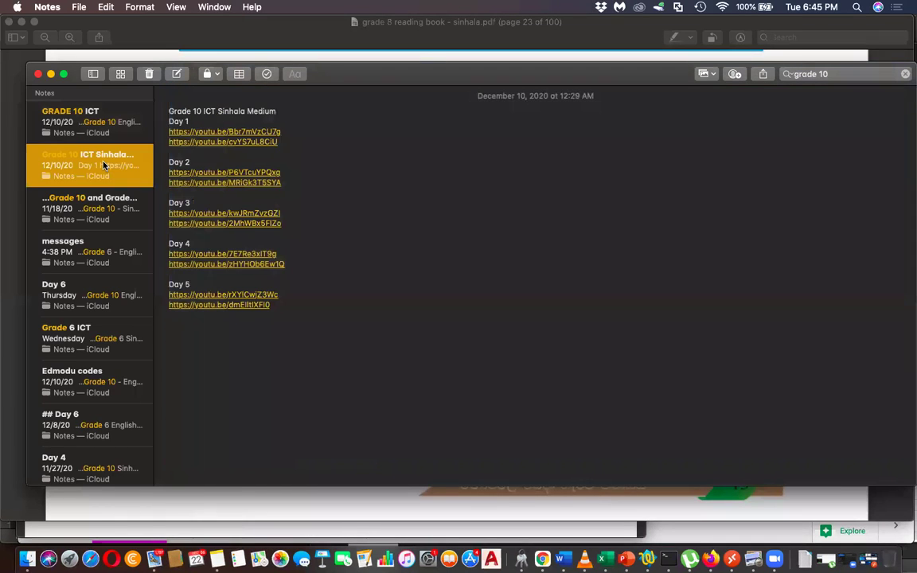
left_click(94, 256)
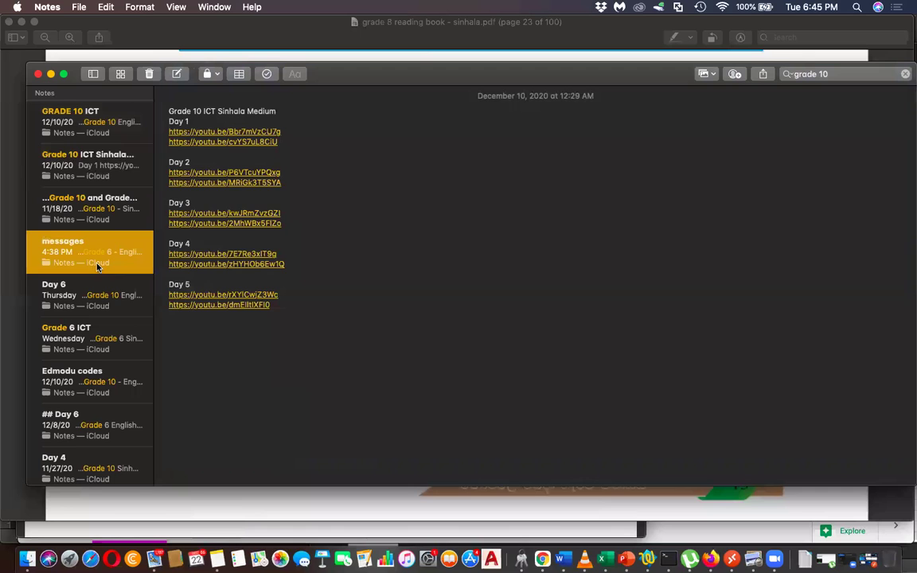
scroll(236, 432, "down", 15)
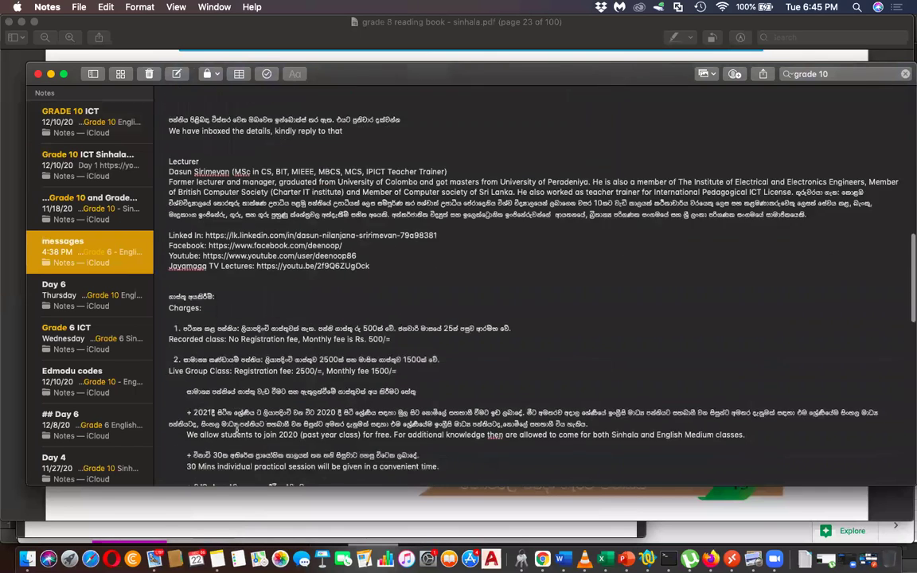
scroll(236, 430, "down", 5)
left_click_drag(280, 430, 161, 429)
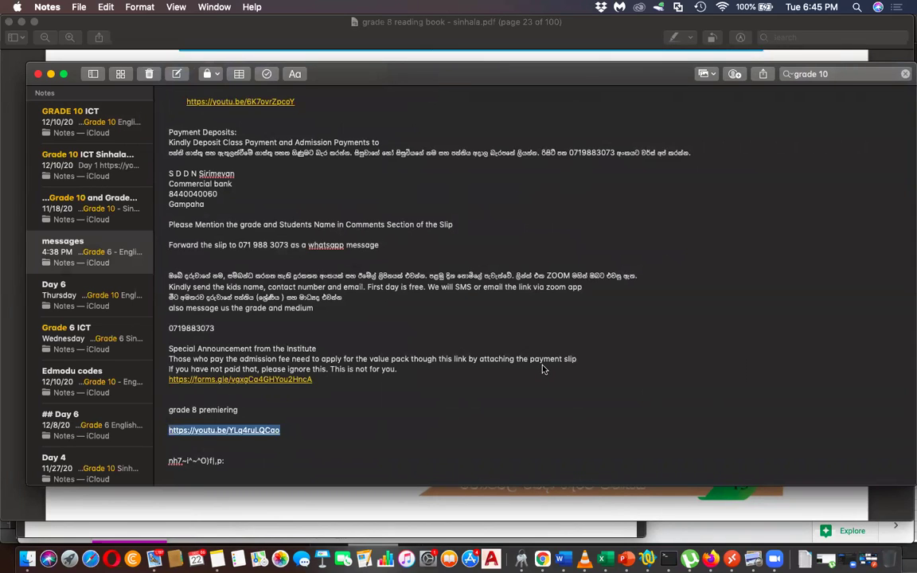
left_click(37, 72)
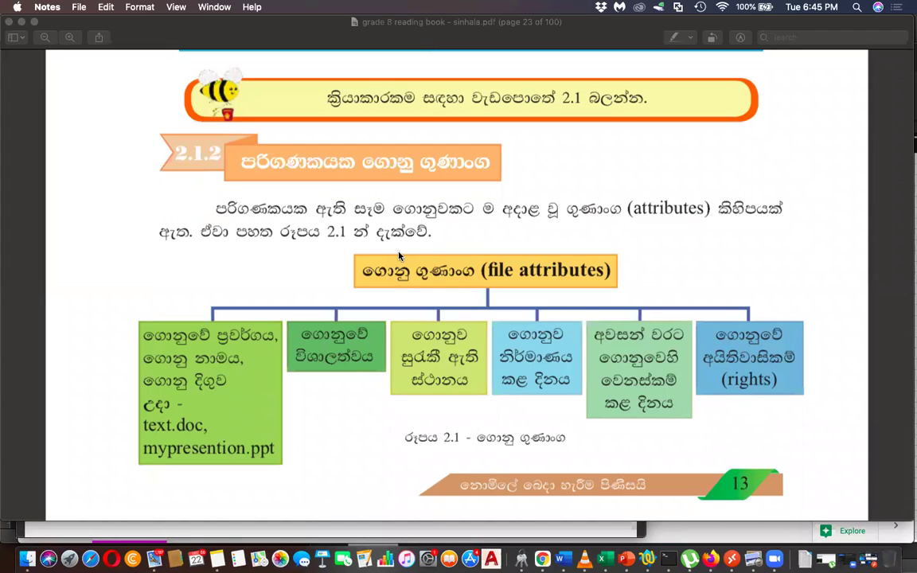
key("super+q")
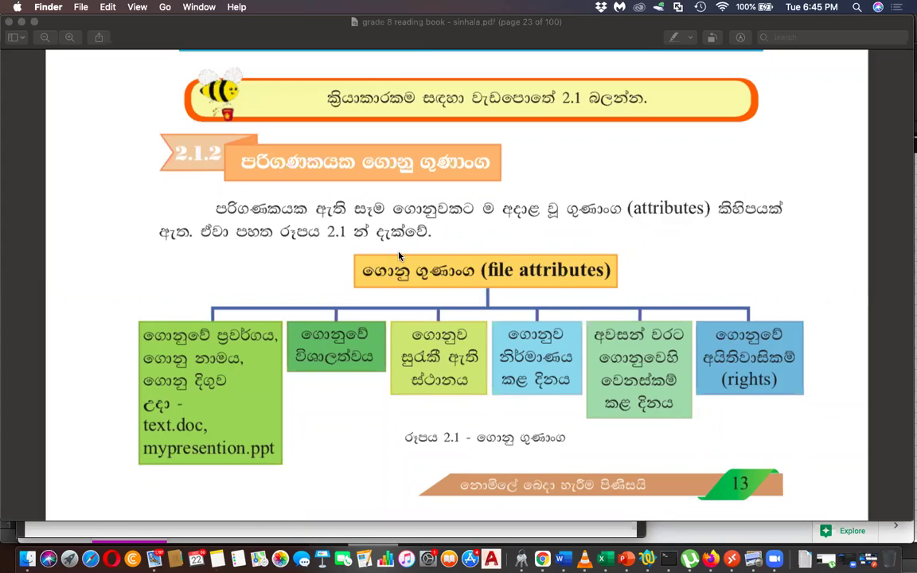